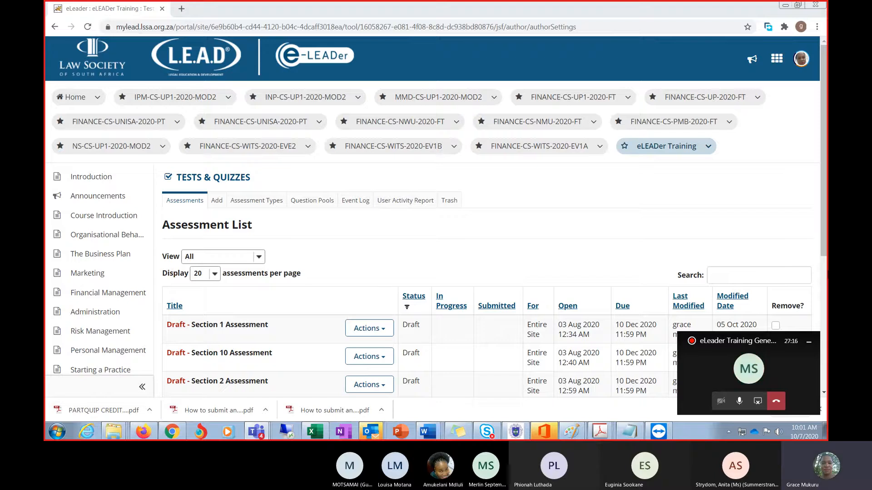
# Filter the site list for "finance", close the list, and view the second FINANCE-CS-UNISA-2020-PT favourite site.
pyautogui.click(813, 345)
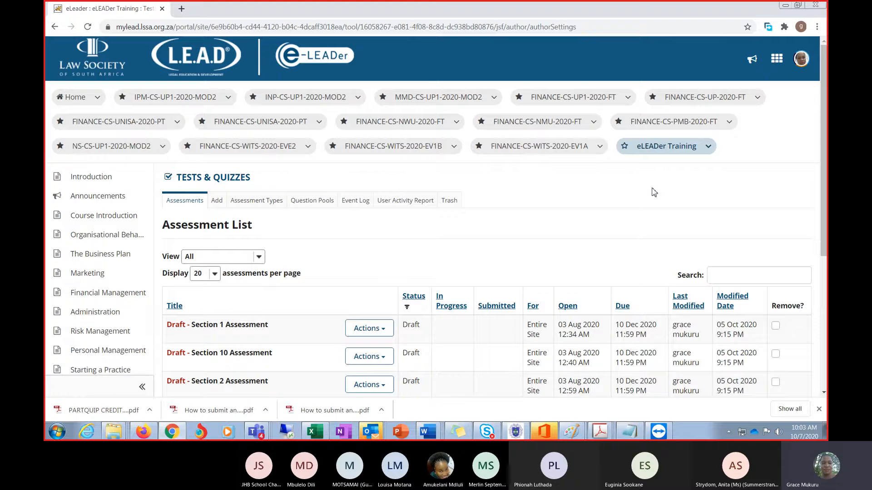
pyautogui.click(777, 59)
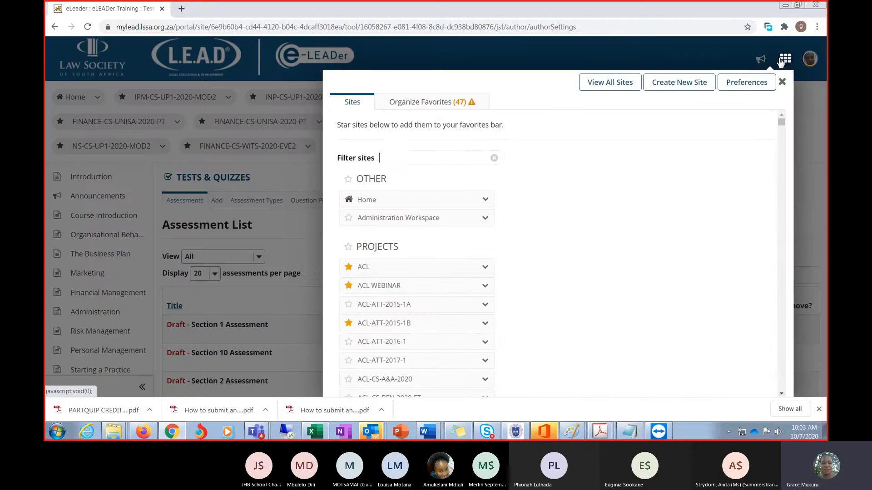
pyautogui.click(402, 158)
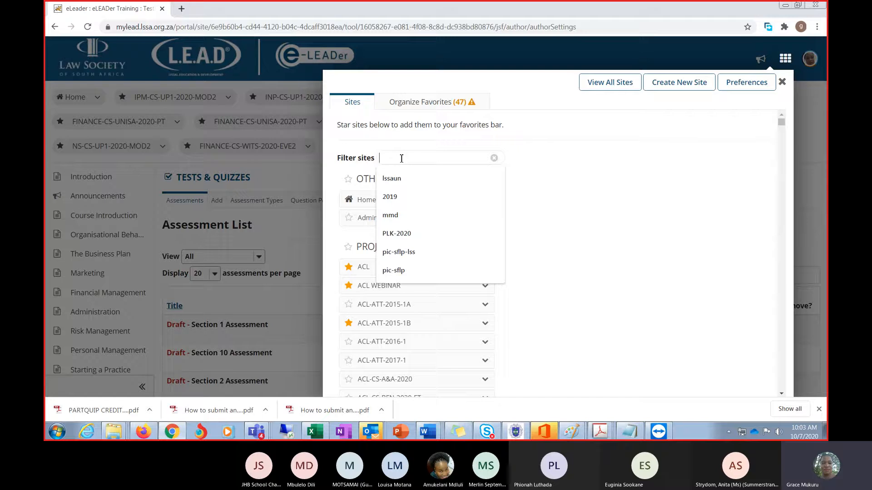
pyautogui.write('finance')
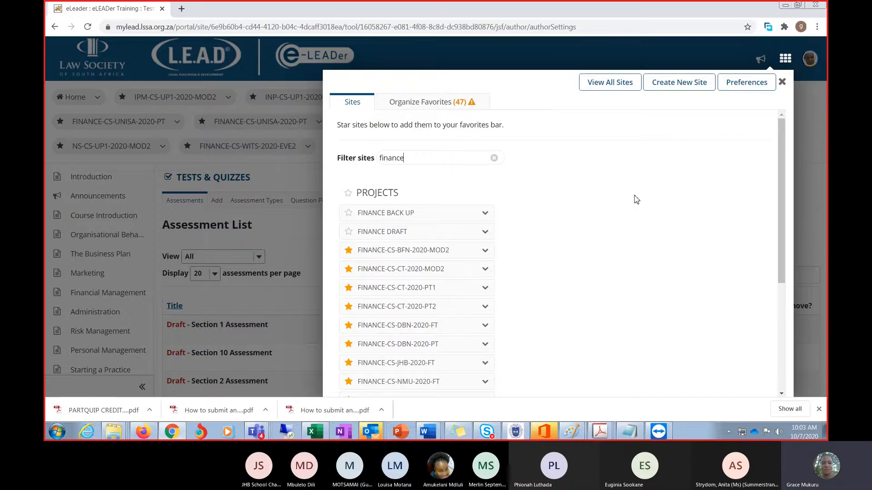
pyautogui.click(782, 82)
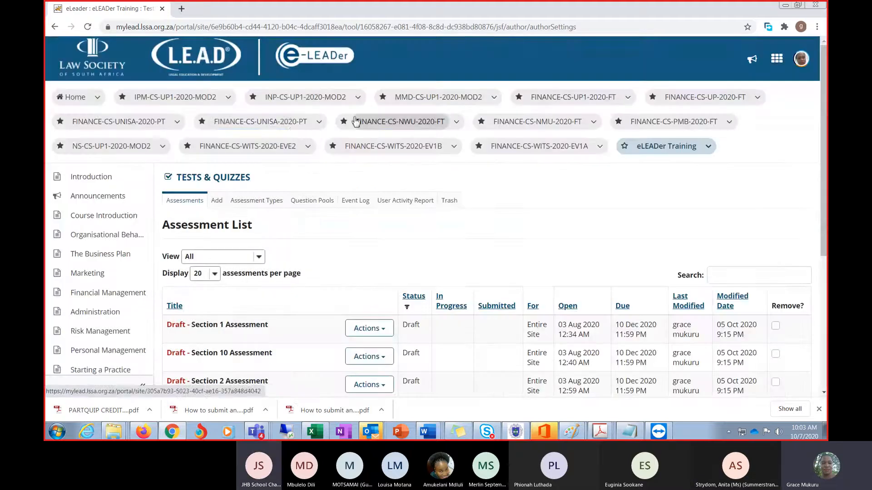
pyautogui.click(293, 127)
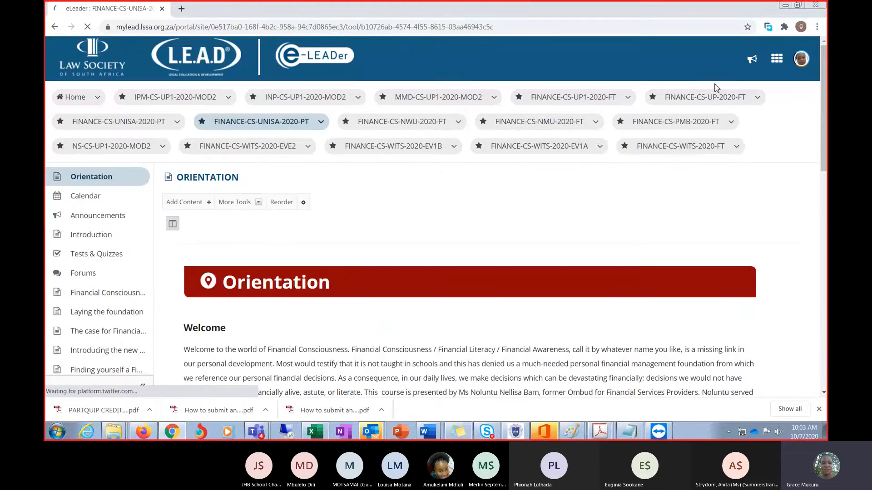
# Filter the site list for "traini" and open the eLEADer Training site, leaving the current page without saving.
pyautogui.click(778, 61)
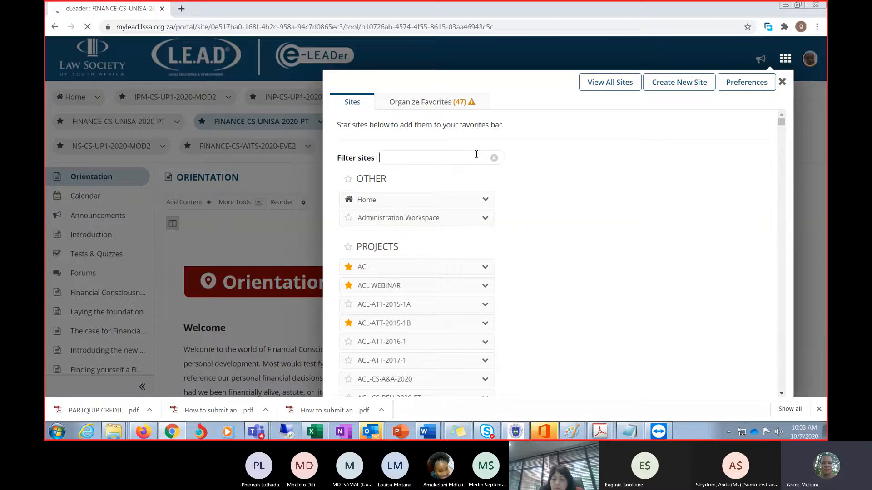
pyautogui.write('traini')
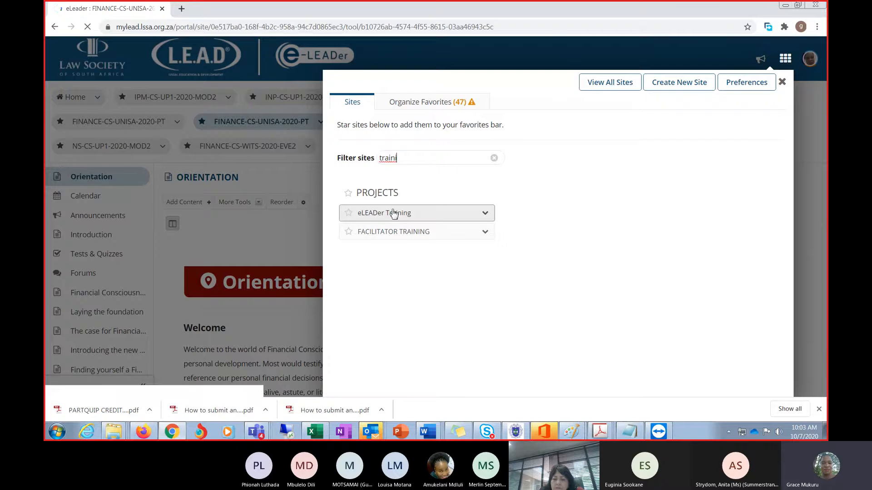
pyautogui.click(398, 218)
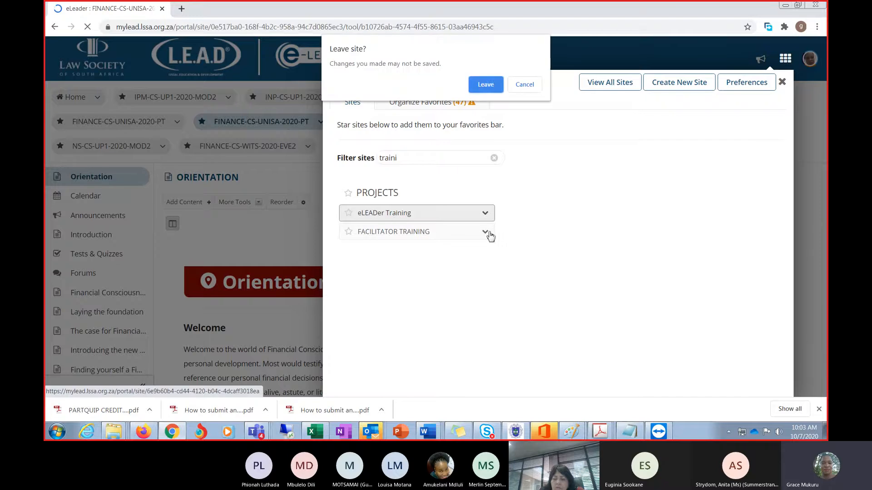
pyautogui.click(495, 84)
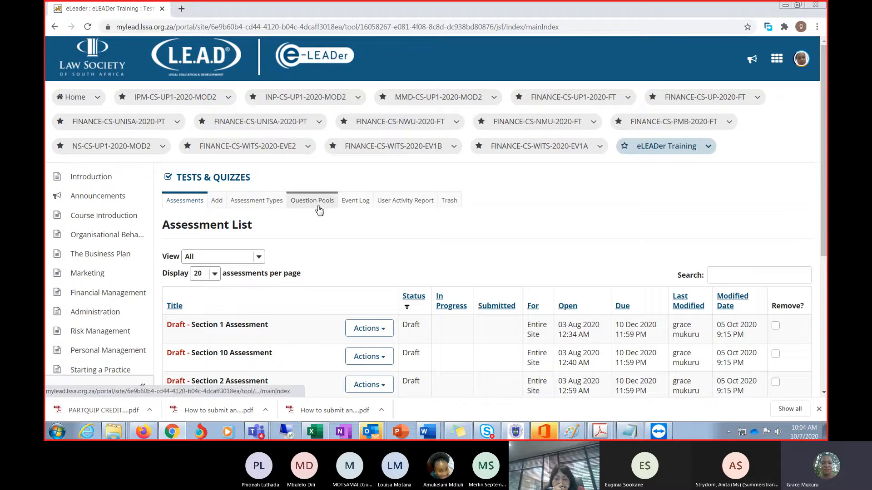
# View the training site's Introduction page and go on to its Announcements page.
pyautogui.click(94, 183)
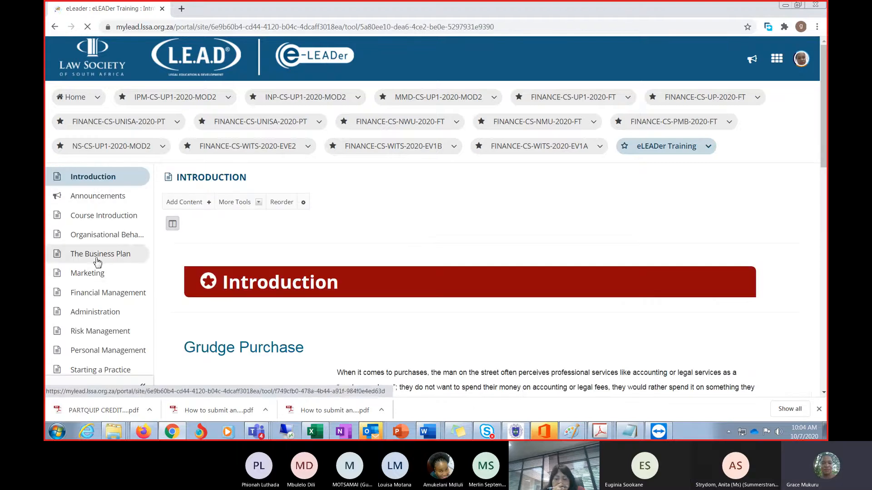
pyautogui.click(93, 196)
pyautogui.click(486, 85)
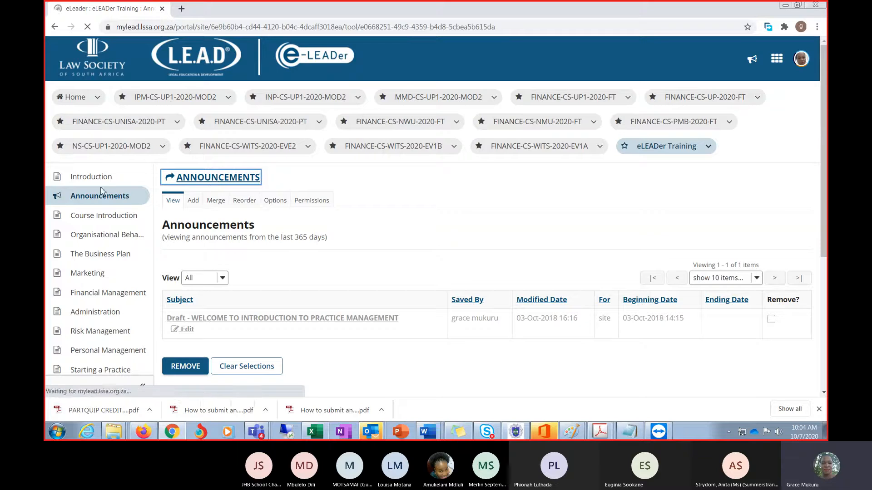
# Start a new announcement with the title "change of webinar time".
pyautogui.click(194, 201)
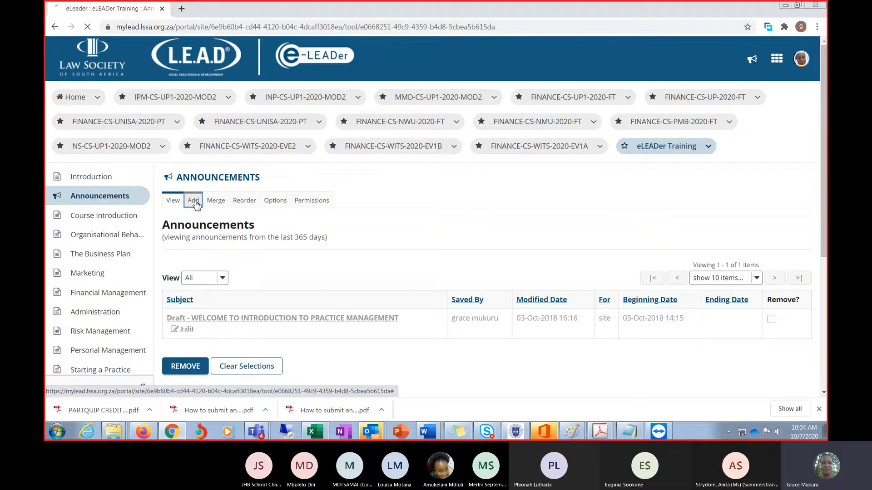
pyautogui.scroll(-2, 677, 285)
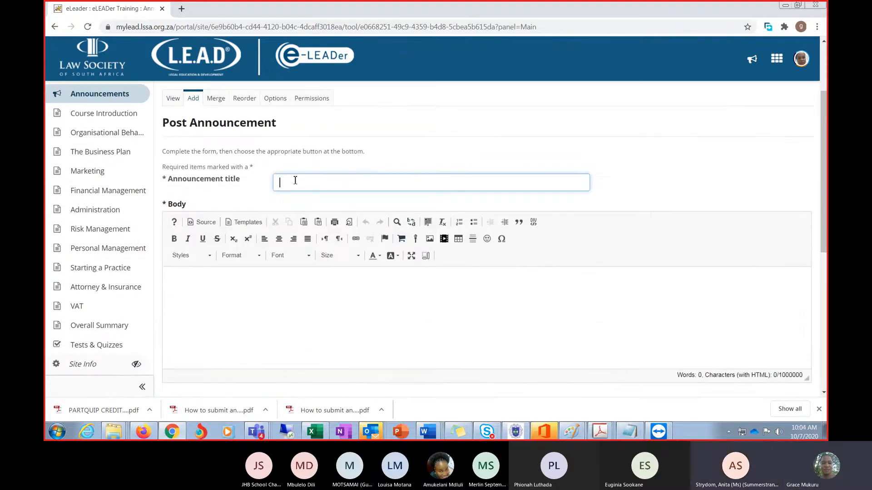
pyautogui.click(295, 183)
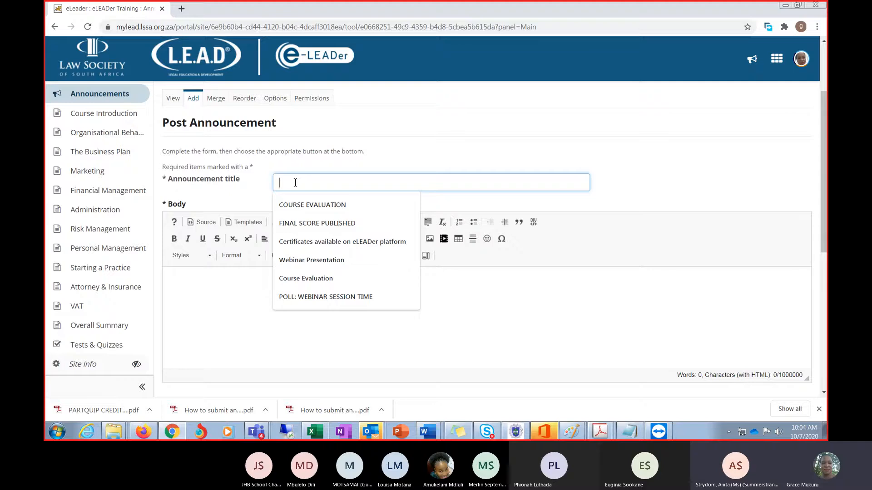
pyautogui.write('change')
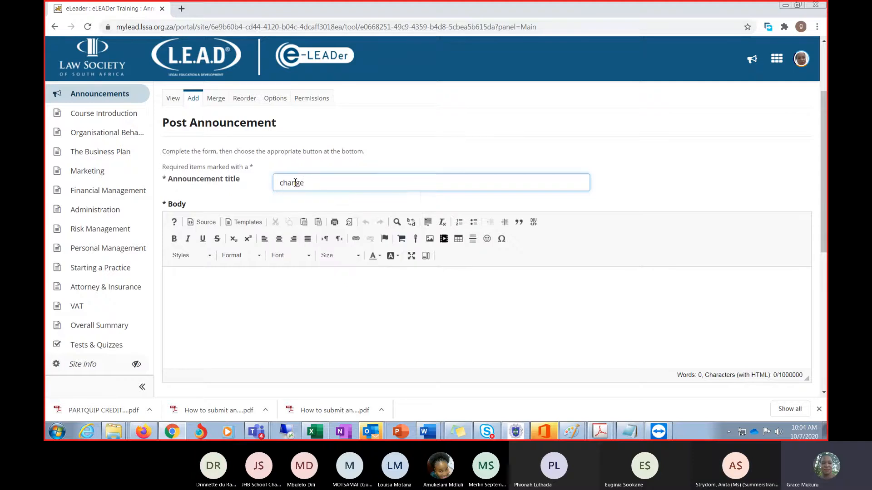
pyautogui.write(' of w')
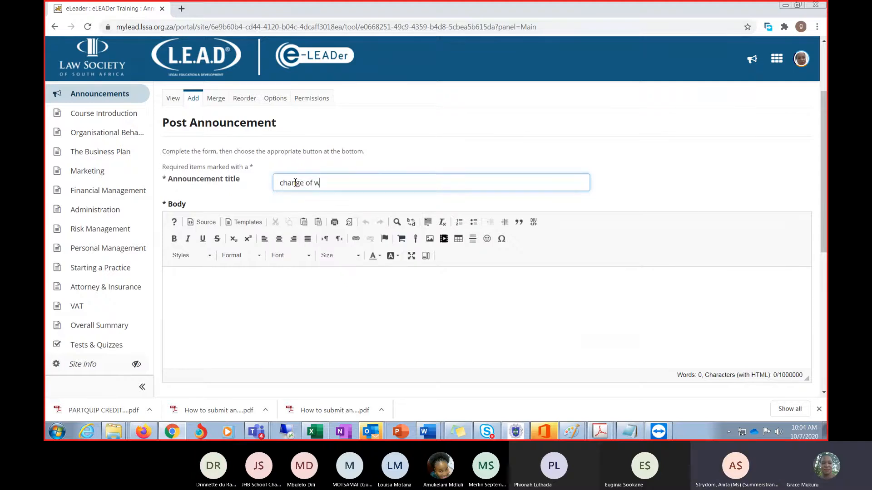
pyautogui.write('ebinar time')
# Write the announcement body's greeting "Dear Delegate" and, on the line directly below, the placeholder message "please note change;sfkfjsdkhfsdk".
pyautogui.click(186, 272)
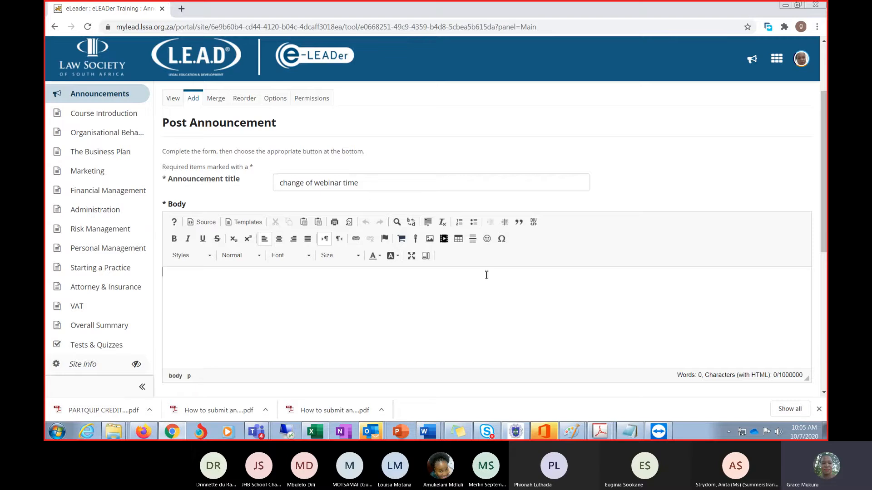
pyautogui.scroll(-2, 486, 274)
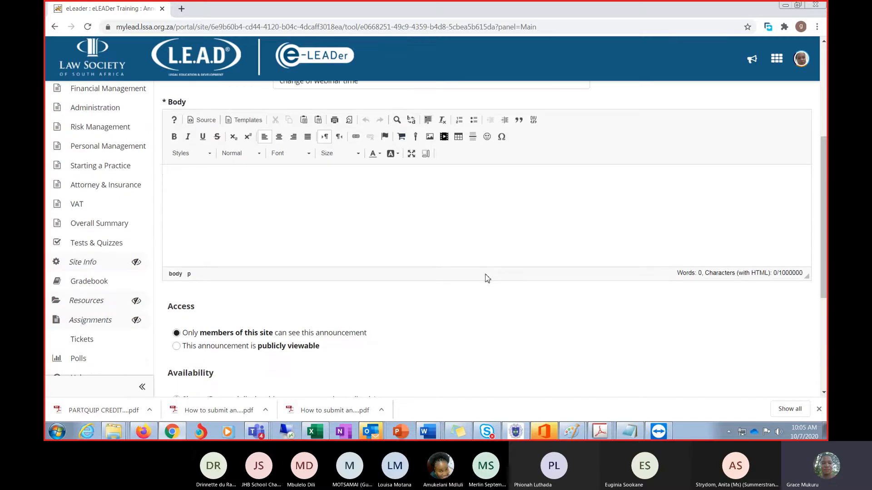
pyautogui.write('Dear Delegate  ')
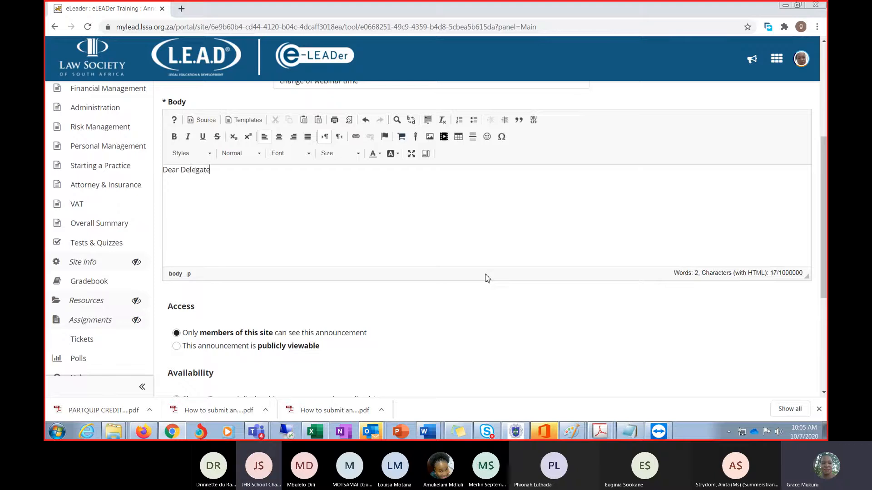
pyautogui.write('please')
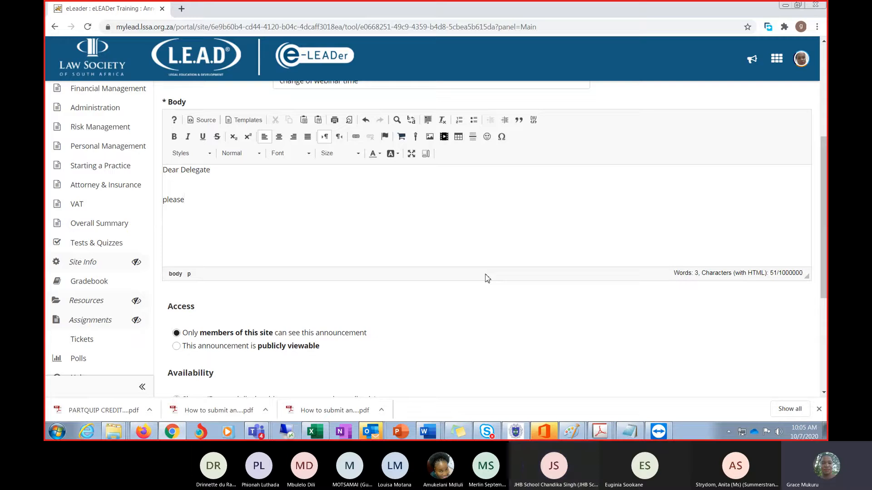
pyautogui.click(162, 186)
pyautogui.press('BackSpace')
pyautogui.write('note ch')
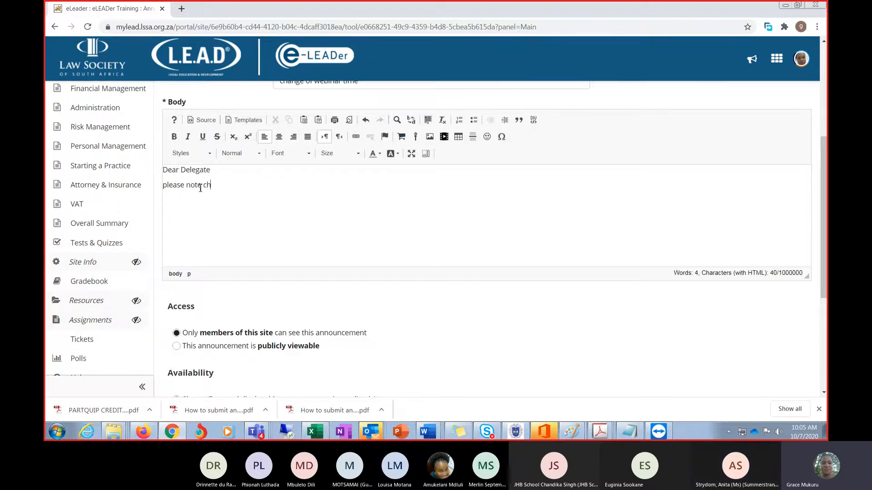
pyautogui.write('ange;sfkfjsdkhfsdk   ')
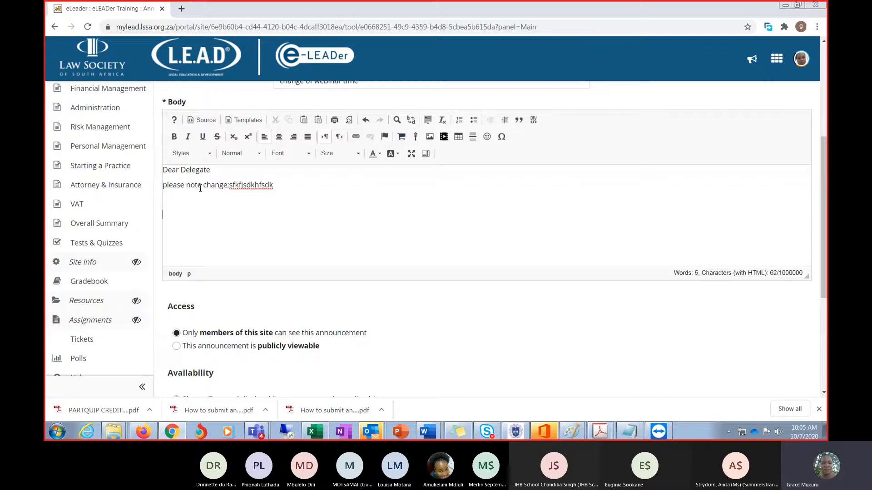
# Close the announcement body with "regards" and the sender's first name on separate lines below the message.
pyautogui.write('trh')
pyautogui.press('BackSpace')
pyautogui.press('BackSpace')
pyautogui.press('BackSpace')
pyautogui.press('Return')
pyautogui.write('regards')
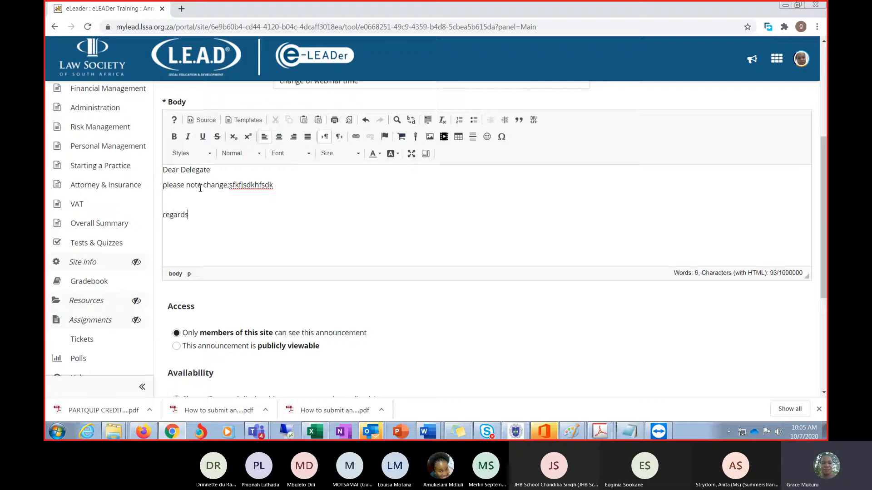
pyautogui.press('Return')
pyautogui.write('grace')
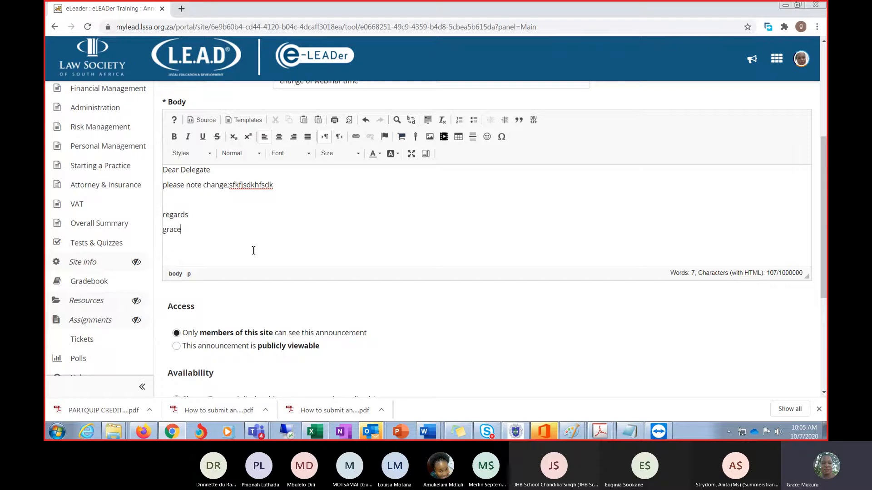
# Set the announcement's availability to specified dates and enable the beginning date of 07/10/2020 10:00.
pyautogui.scroll(-1, 271, 271)
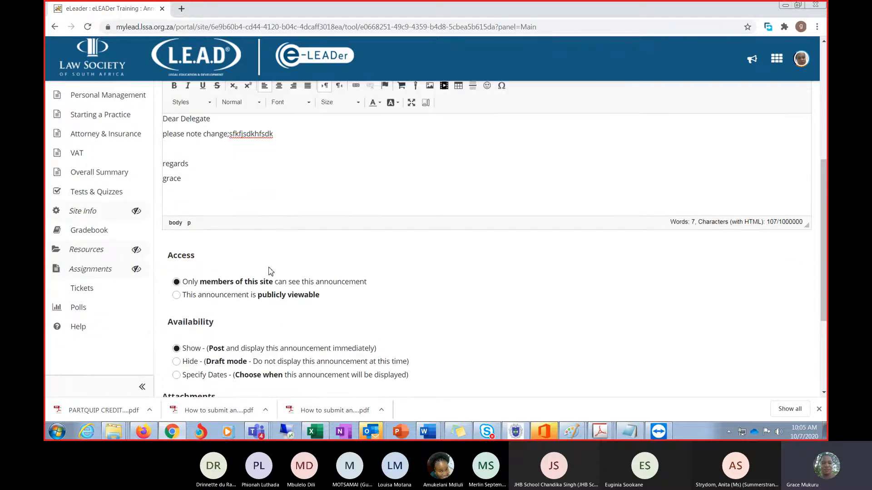
pyautogui.scroll(-1, 271, 272)
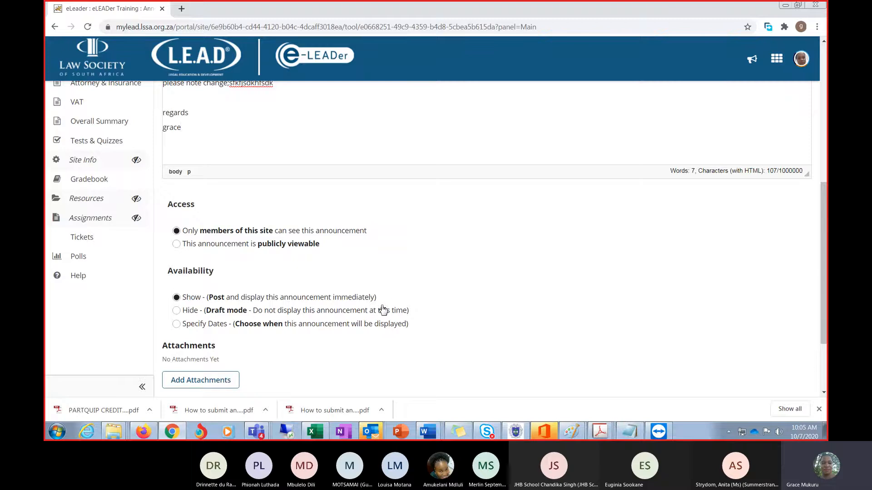
pyautogui.scroll(-1, 446, 299)
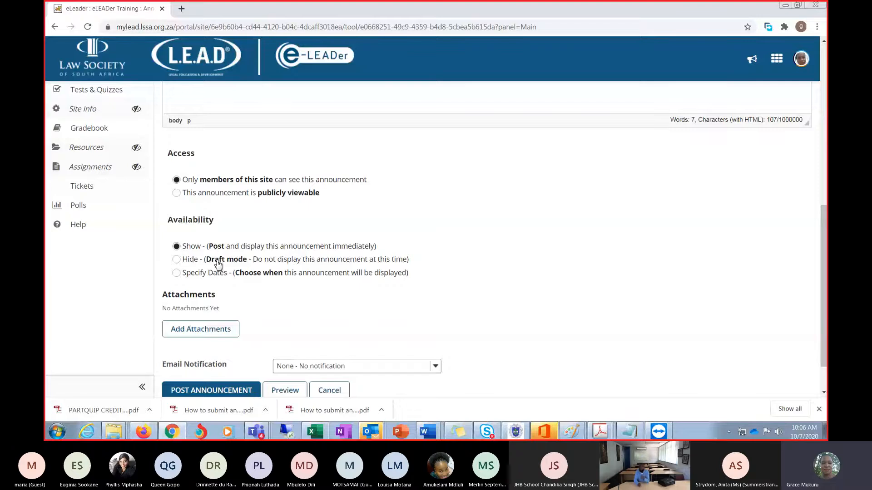
pyautogui.click(176, 274)
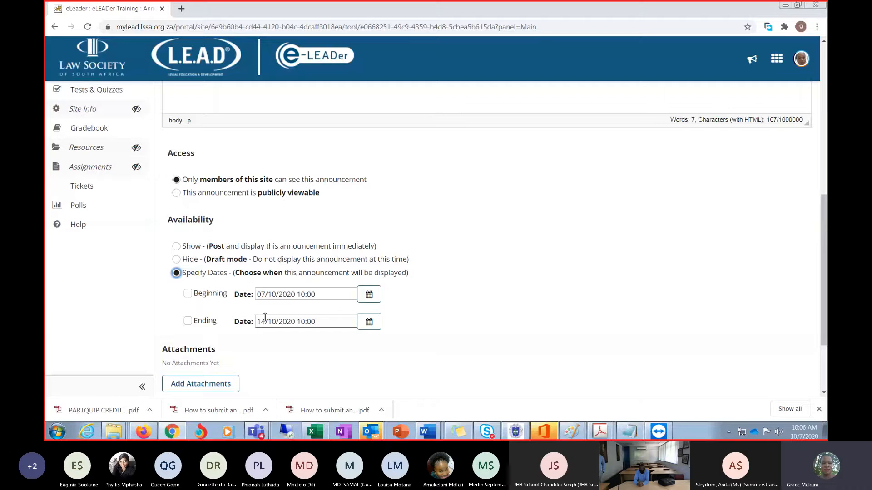
pyautogui.click(190, 295)
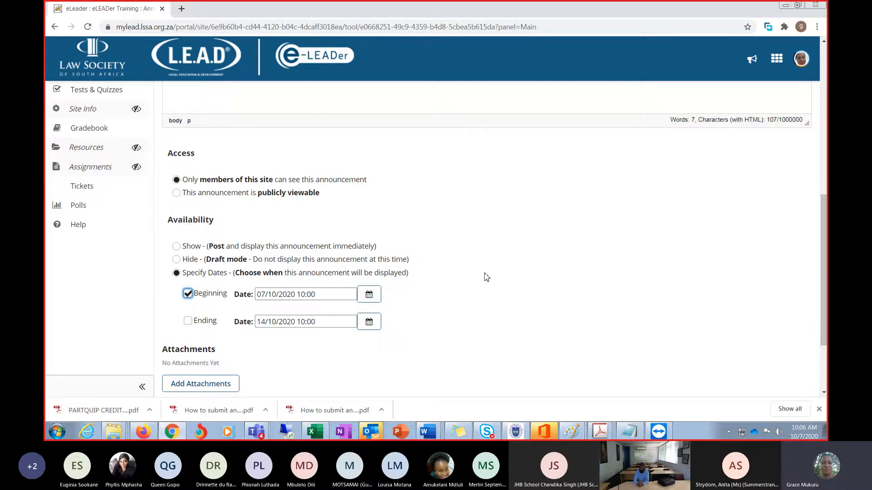
# Attach the local PDF "How to submit an Assigment on eLeader (1)" from the Downloads folder to the announcement.
pyautogui.scroll(-3, 452, 284)
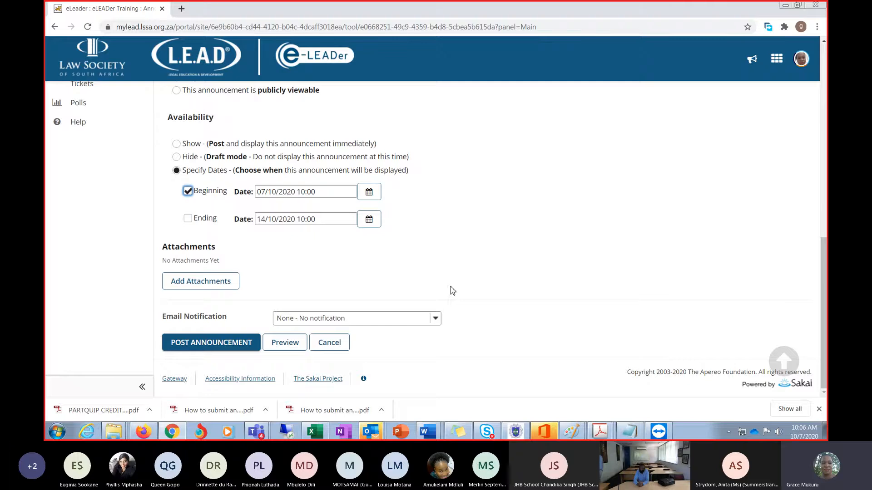
pyautogui.click(201, 286)
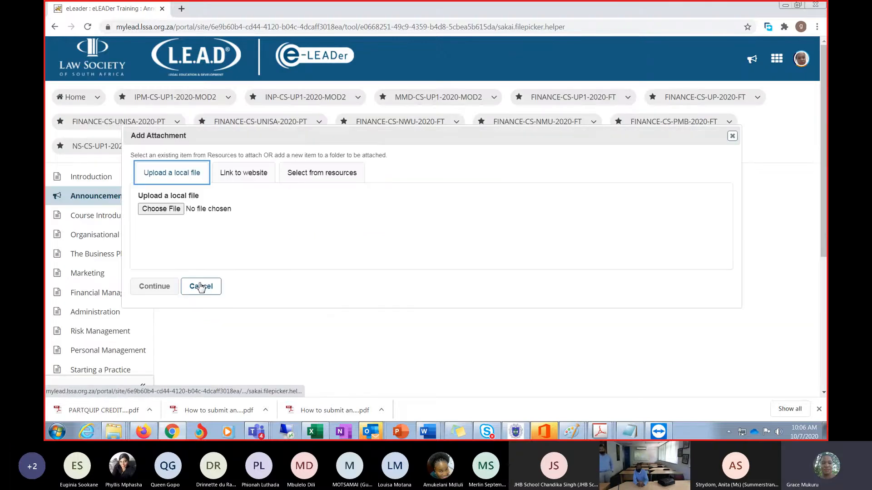
pyautogui.click(171, 210)
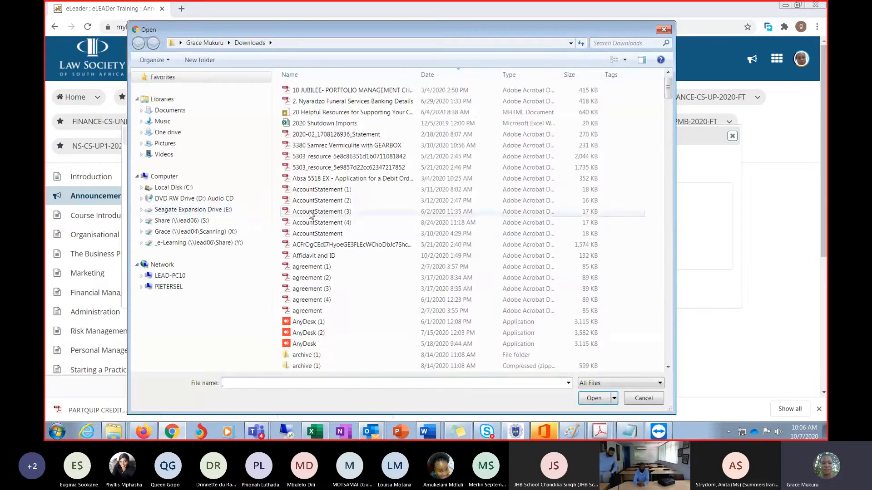
pyautogui.click(345, 179)
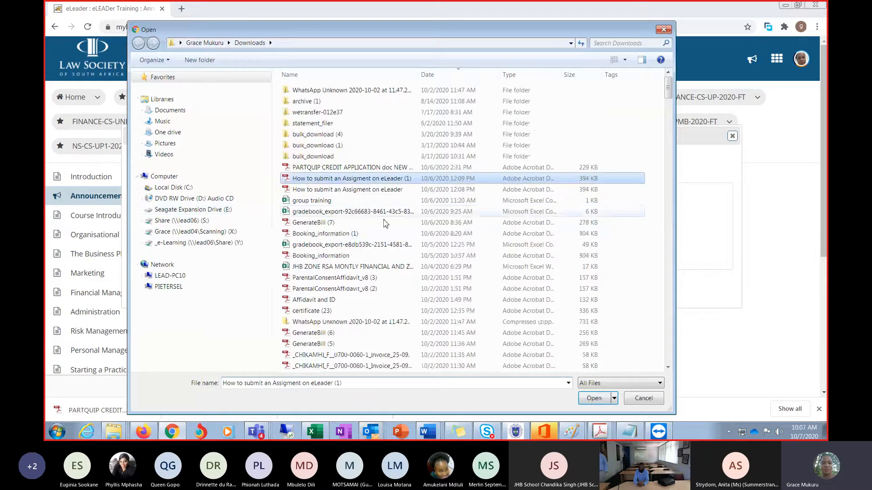
pyautogui.click(594, 398)
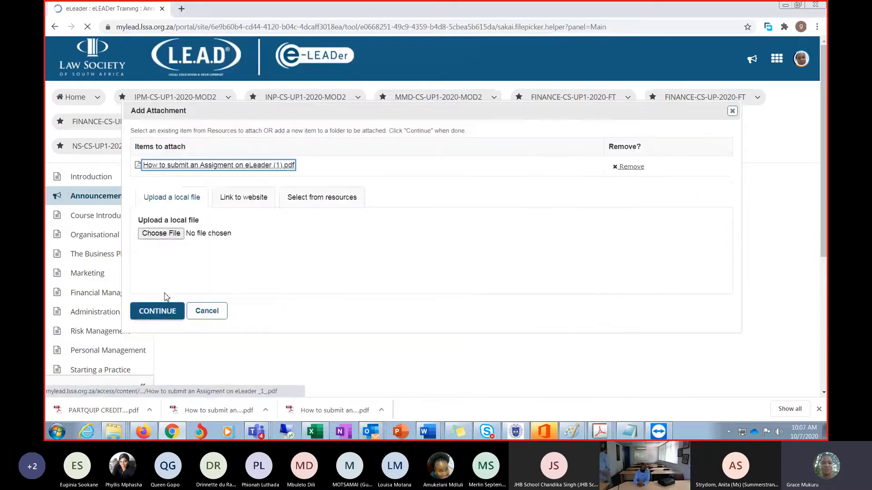
pyautogui.click(159, 312)
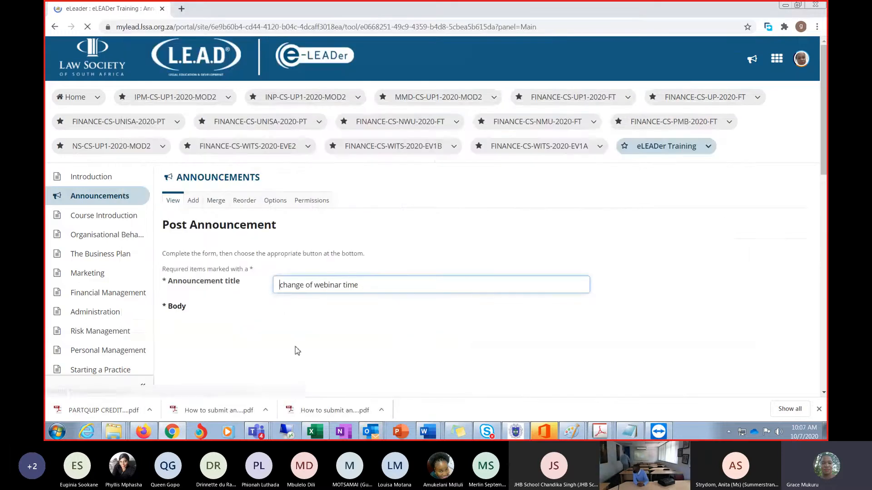
# Try the High - All participants email notification, return it to None - No notification, and post the announcement.
pyautogui.scroll(-10, 401, 273)
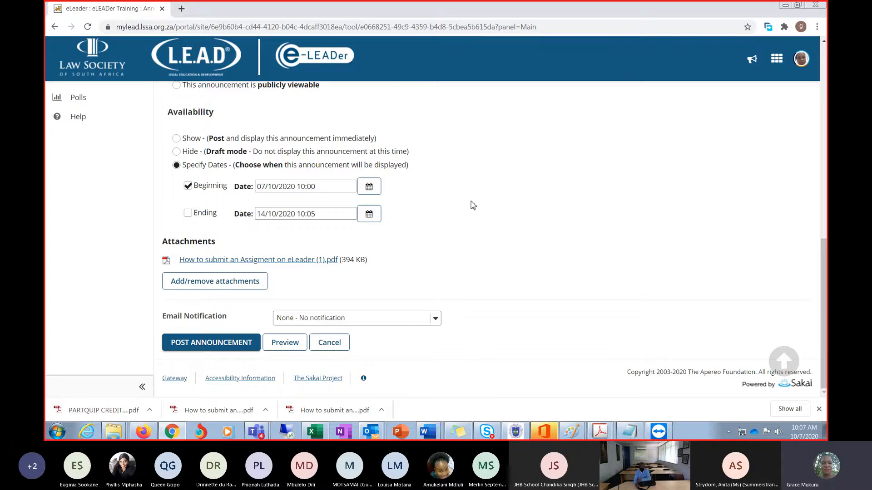
pyautogui.click(435, 319)
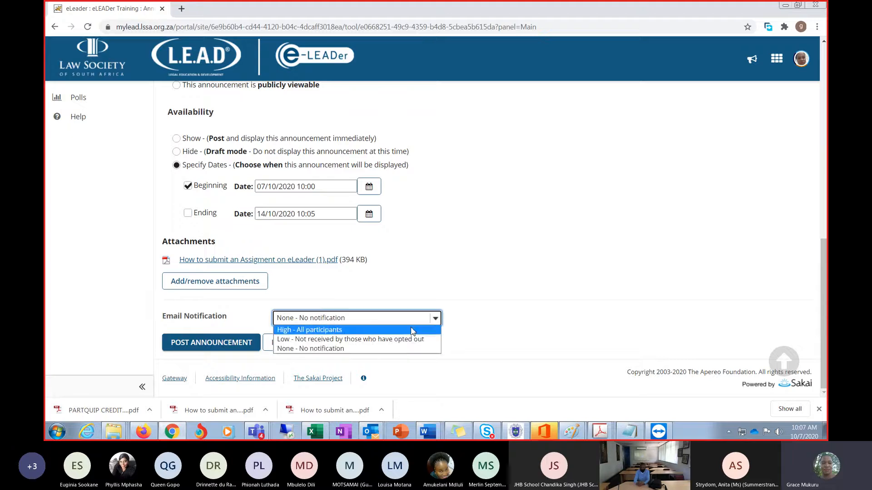
pyautogui.click(368, 333)
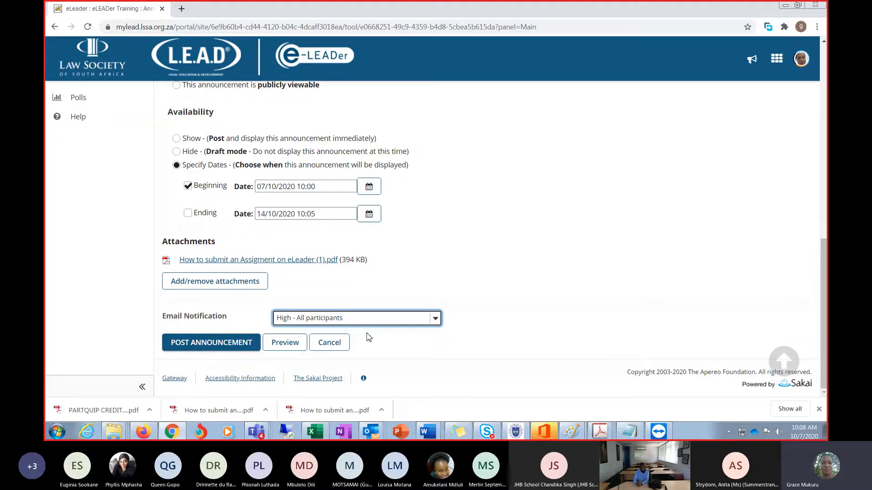
pyautogui.click(434, 319)
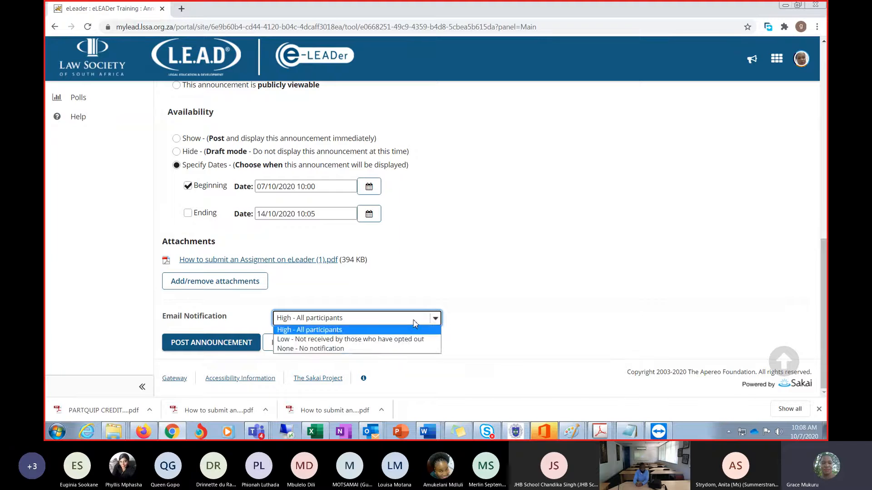
pyautogui.click(349, 349)
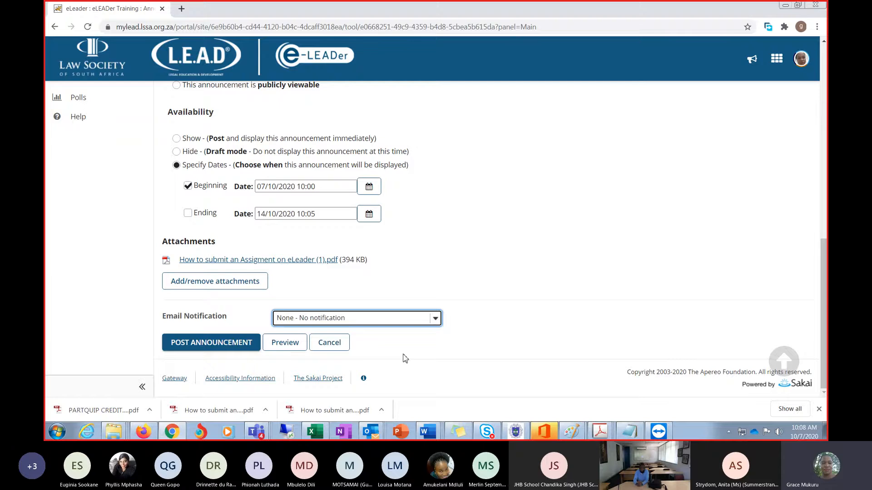
pyautogui.click(205, 345)
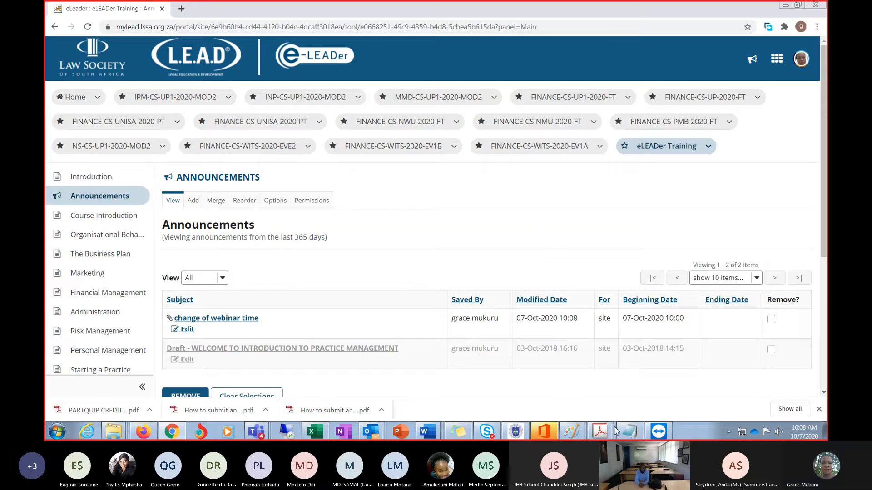
# Open the Organisational Behaviour page and look through its content down to the Section 2 Assessment item.
pyautogui.moveTo(261, 427)
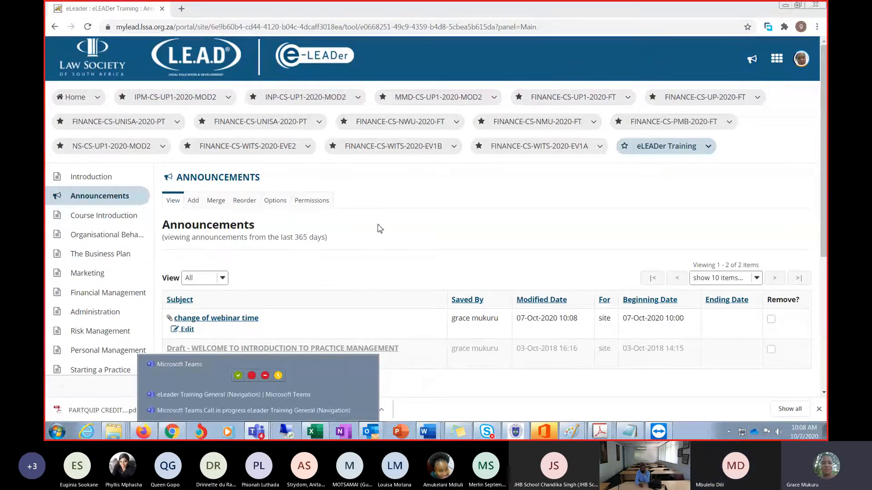
pyautogui.click(105, 241)
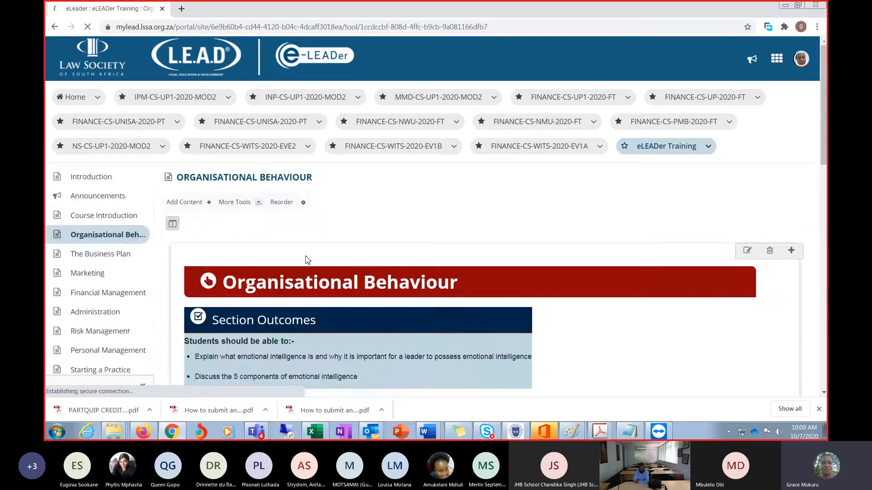
pyautogui.scroll(-15, 306, 261)
pyautogui.scroll(3, 307, 263)
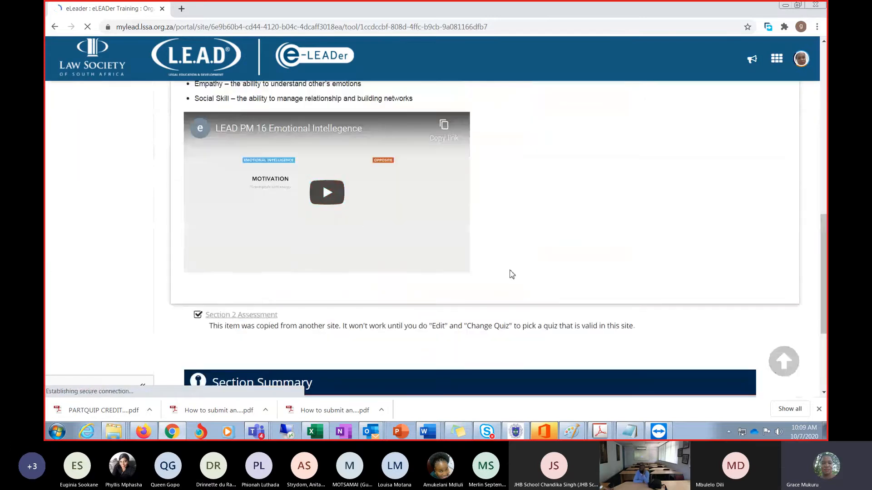
pyautogui.scroll(5, 522, 278)
pyautogui.scroll(3, 526, 279)
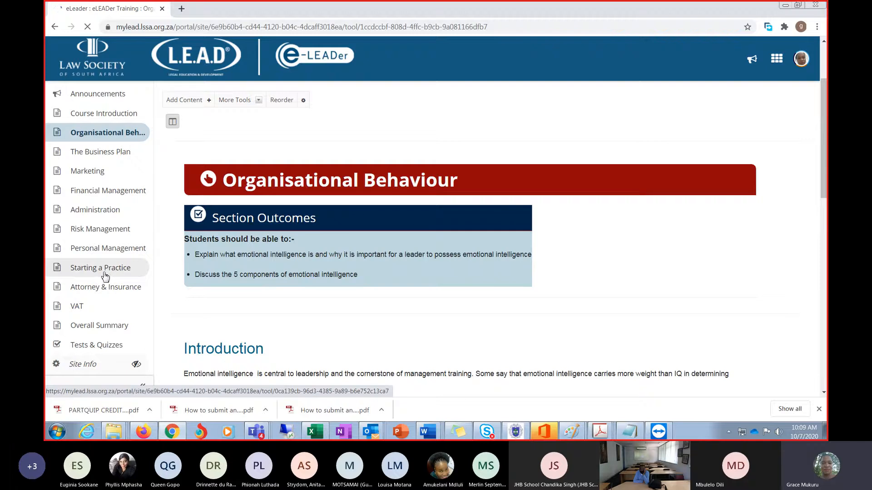
# Leave the page for Tests & Quizzes and look over the list of draft section assessments.
pyautogui.click(96, 348)
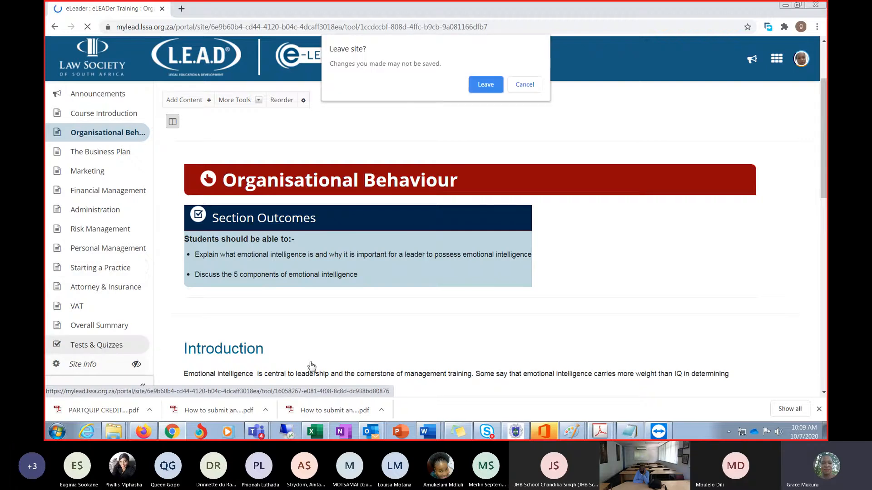
pyautogui.click(485, 85)
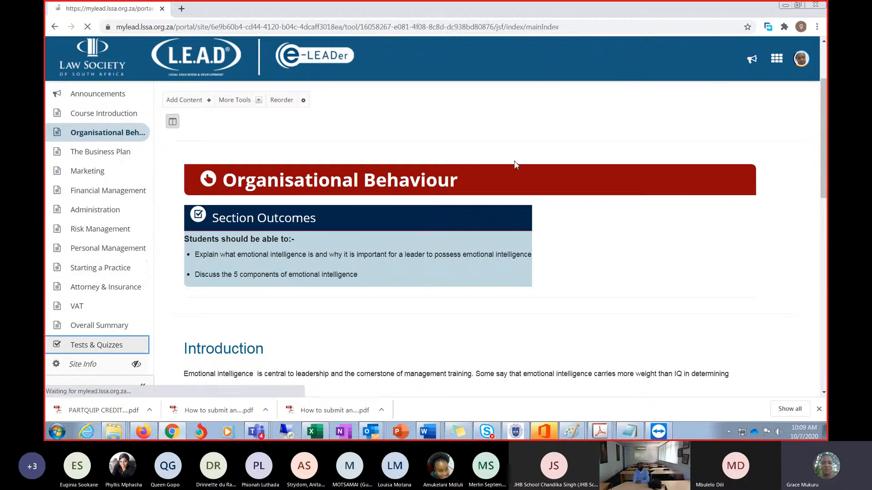
pyautogui.scroll(-5, 554, 218)
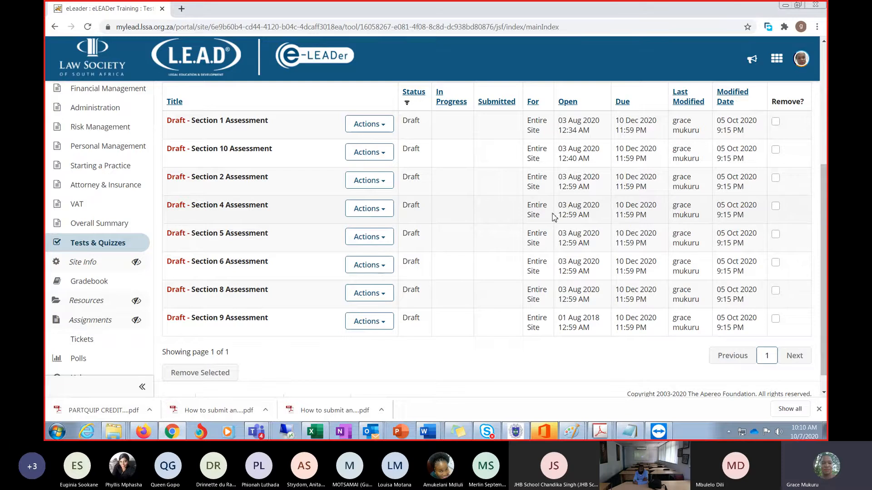
pyautogui.scroll(3, 94, 200)
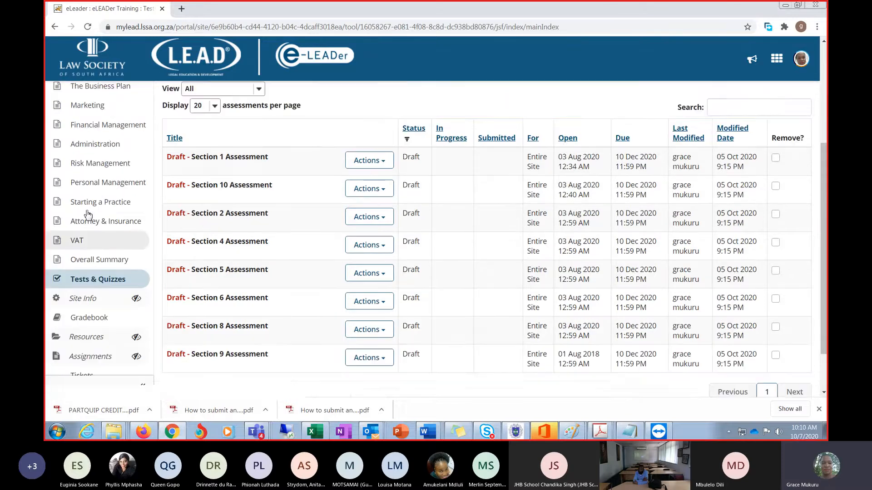
pyautogui.scroll(-1, 94, 200)
pyautogui.scroll(-2, 94, 200)
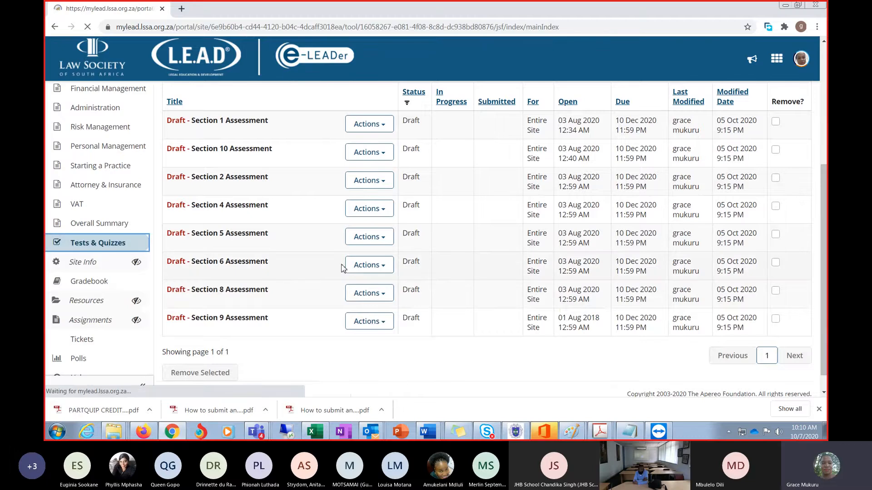
# Open the settings of the Section 1 Assessment in the assessment list.
pyautogui.scroll(5, 345, 263)
pyautogui.scroll(-3, 379, 231)
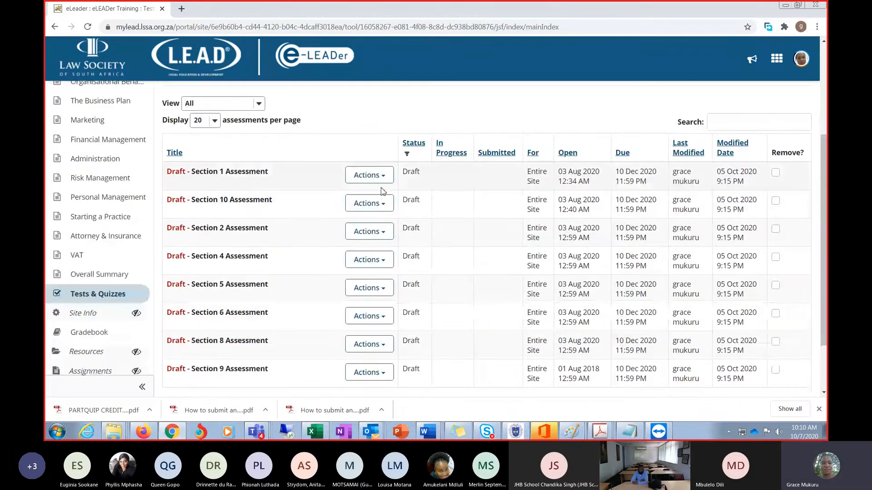
pyautogui.click(381, 176)
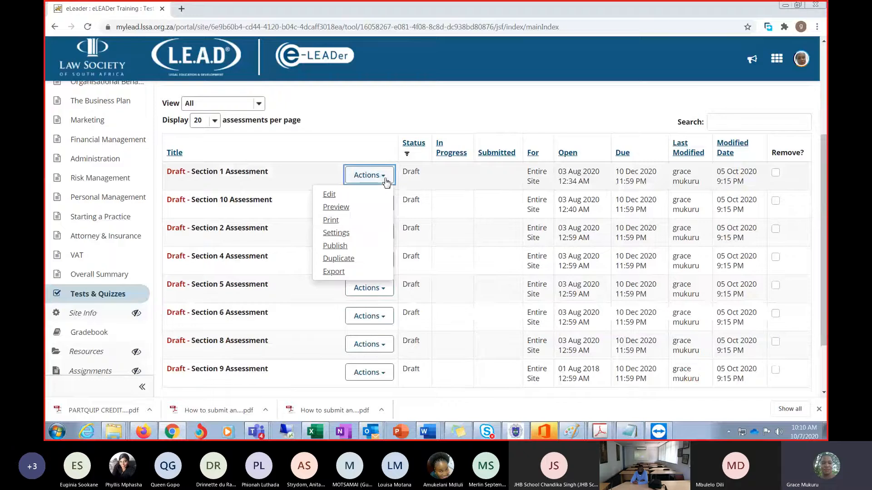
pyautogui.click(348, 234)
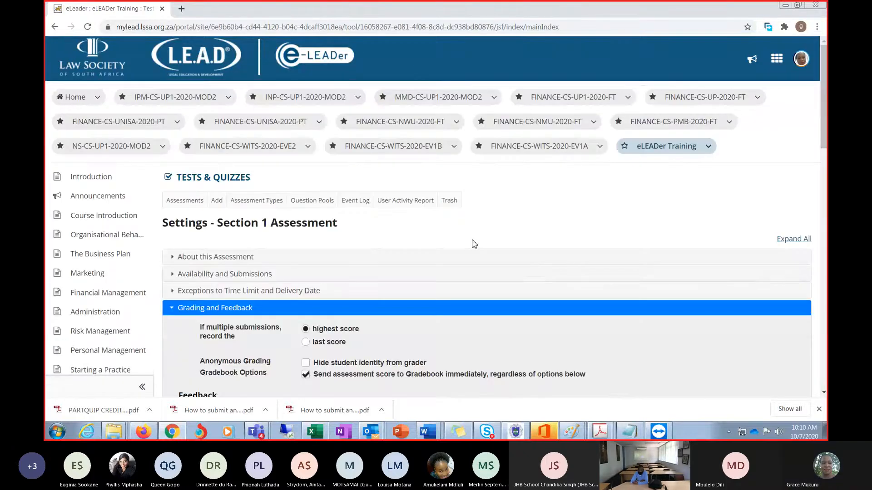
# Expand the About this Assessment section of the settings and review its title, description, honor pledge and attachment options.
pyautogui.scroll(-2, 533, 276)
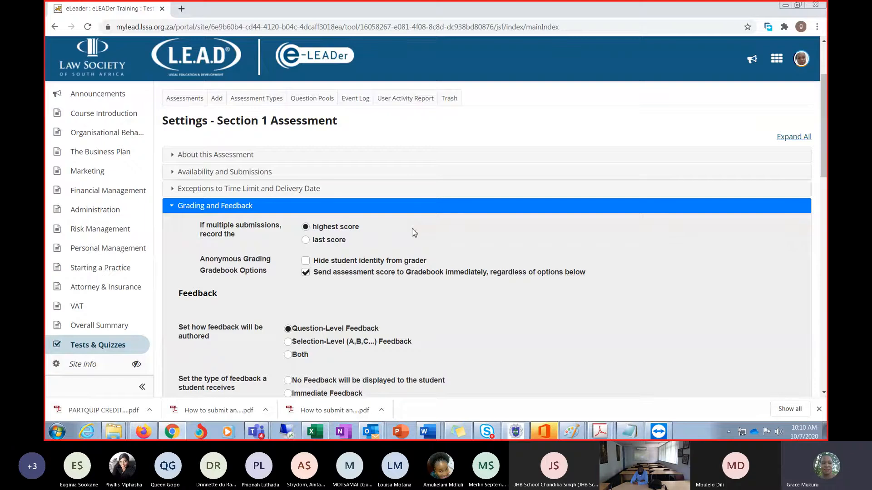
pyautogui.click(192, 156)
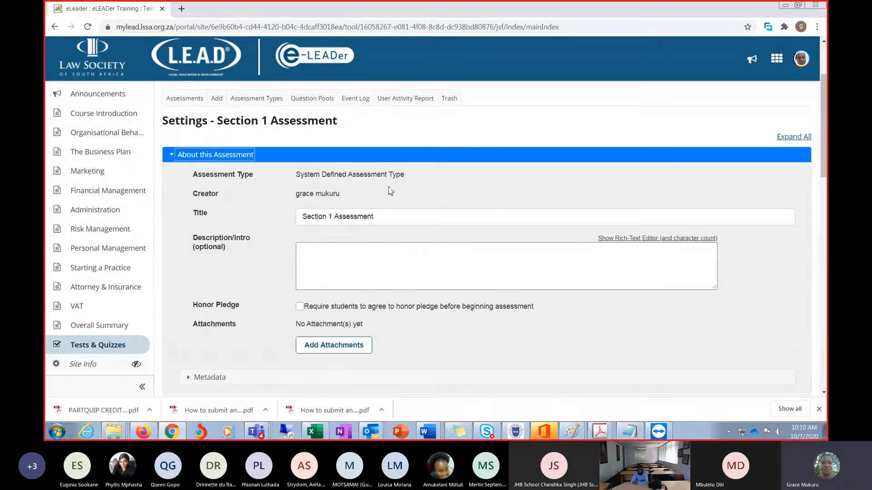
pyautogui.scroll(-2, 430, 215)
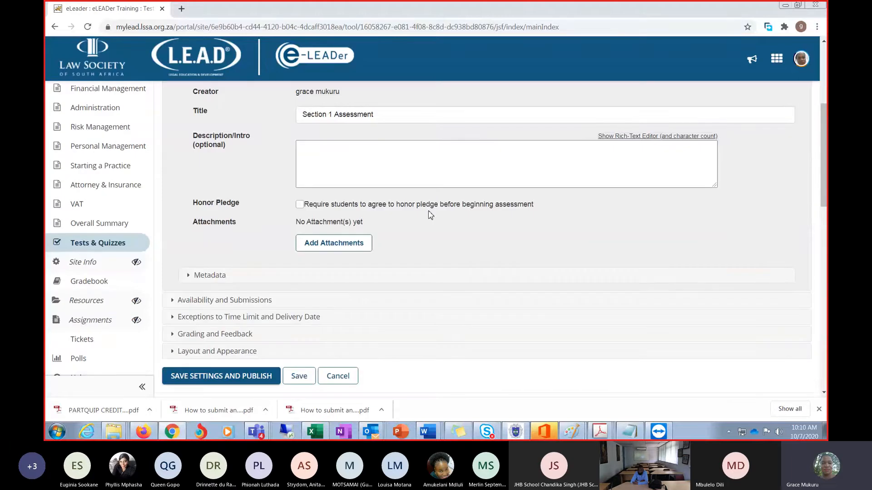
pyautogui.scroll(-2, 431, 215)
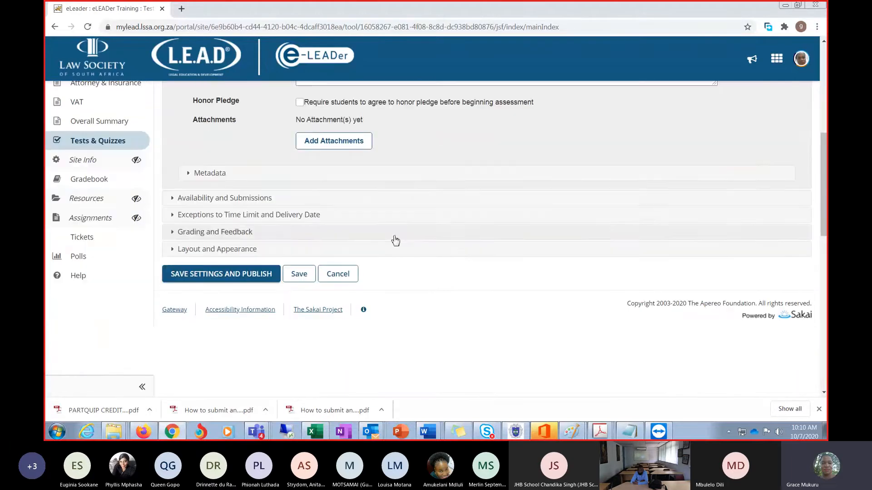
# Expand the Availability and Submissions settings and examine the audiences the assessment can be released to.
pyautogui.click(177, 201)
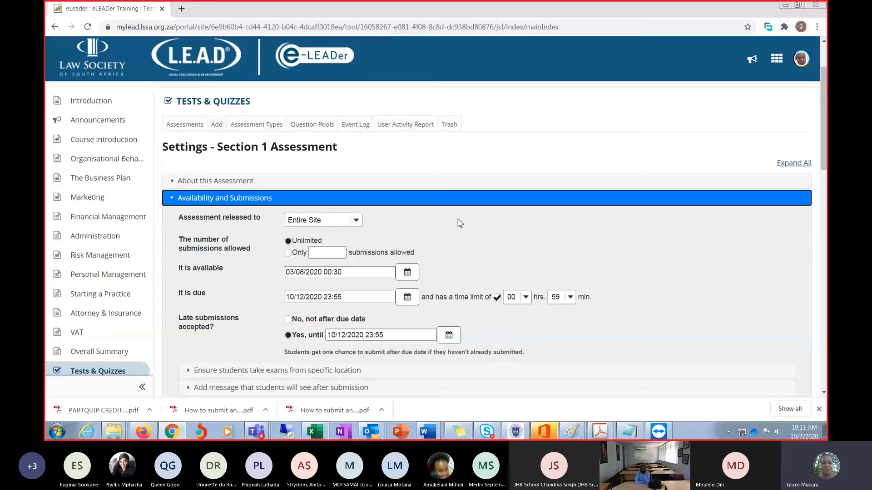
pyautogui.click(359, 224)
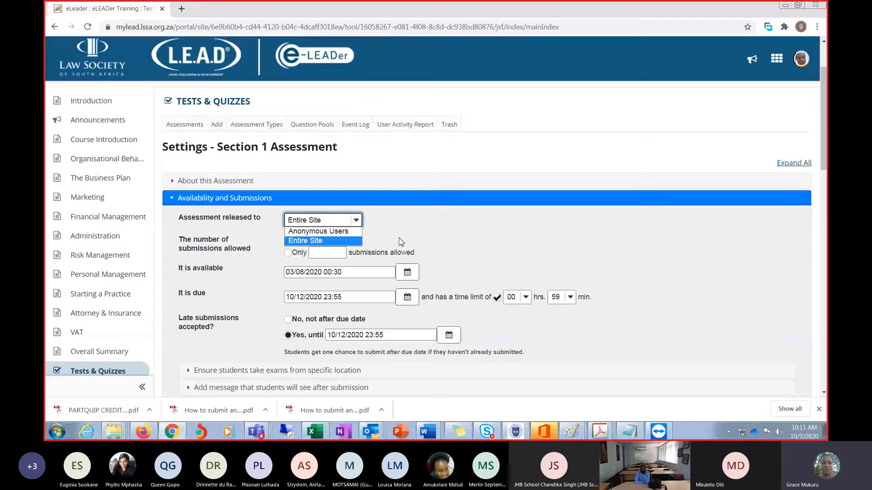
pyautogui.click(419, 236)
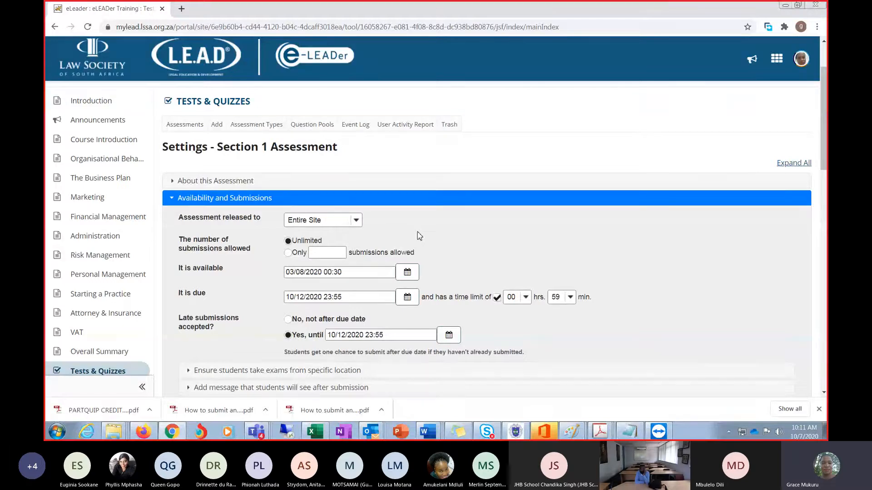
pyautogui.click(350, 221)
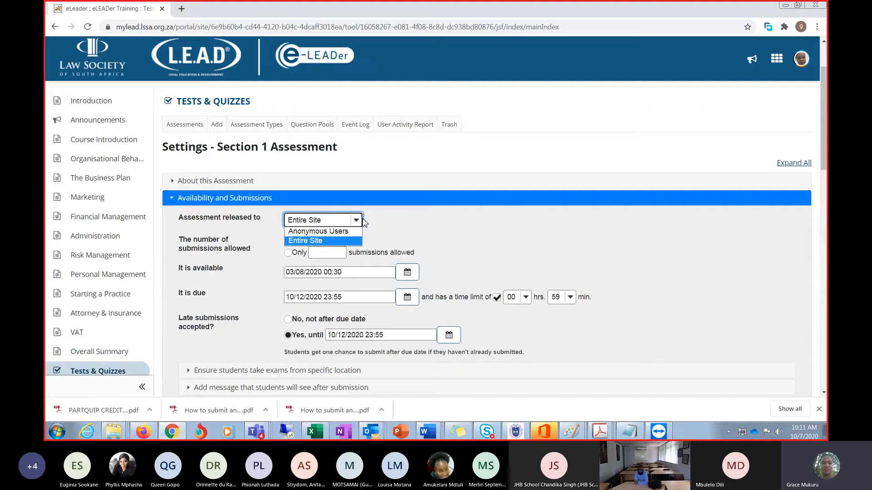
pyautogui.click(459, 233)
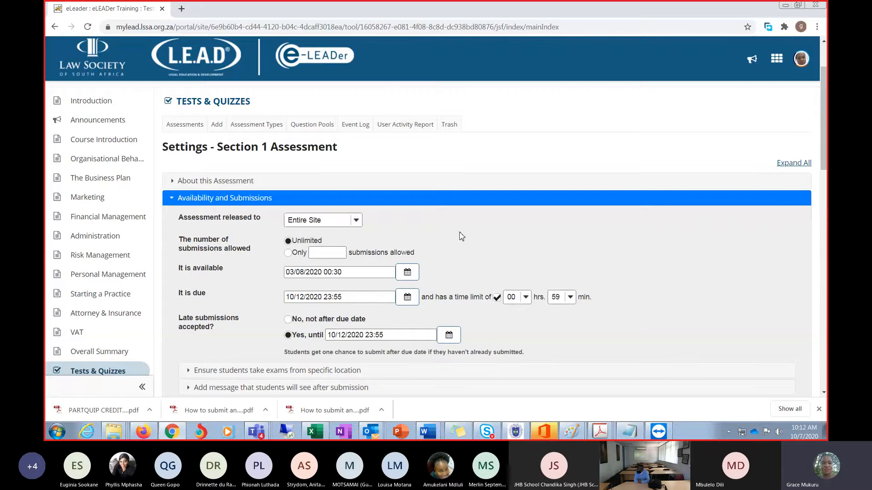
# Limit the number of submissions allowed for the Section 1 Assessment to only 1.
pyautogui.click(289, 254)
pyautogui.click(326, 255)
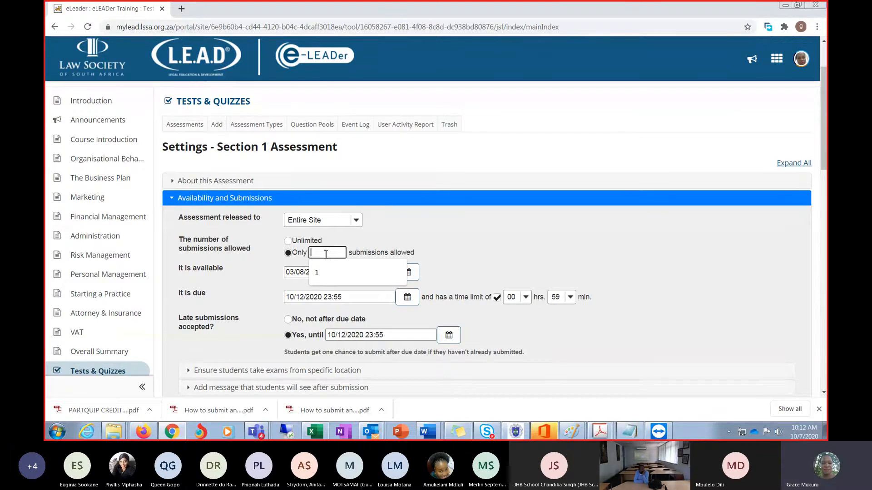
pyautogui.write('1')
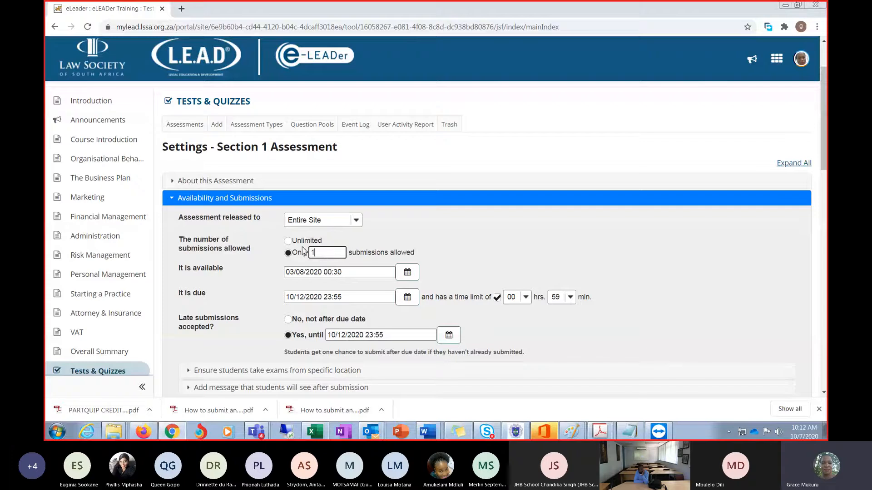
# Allow unlimited submissions for the Section 1 Assessment and set its availability date to 04/08/2020 00:30.
pyautogui.click(288, 241)
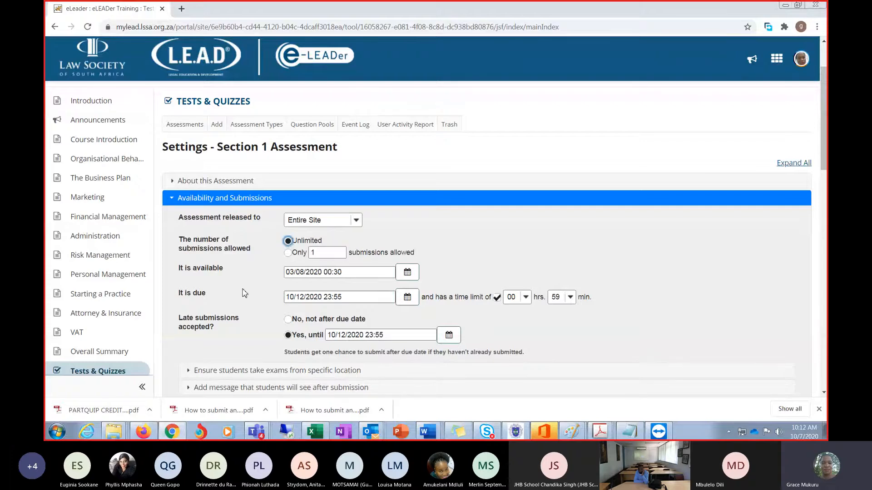
pyautogui.click(407, 274)
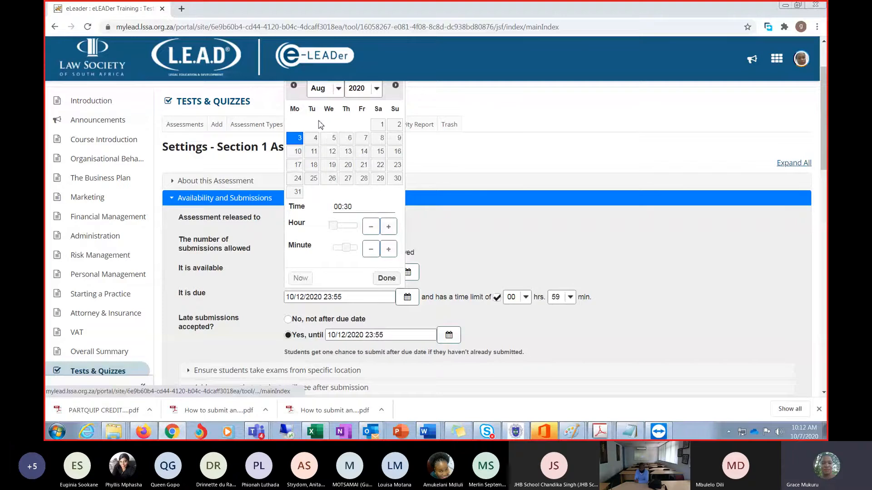
pyautogui.click(338, 89)
pyautogui.click(317, 184)
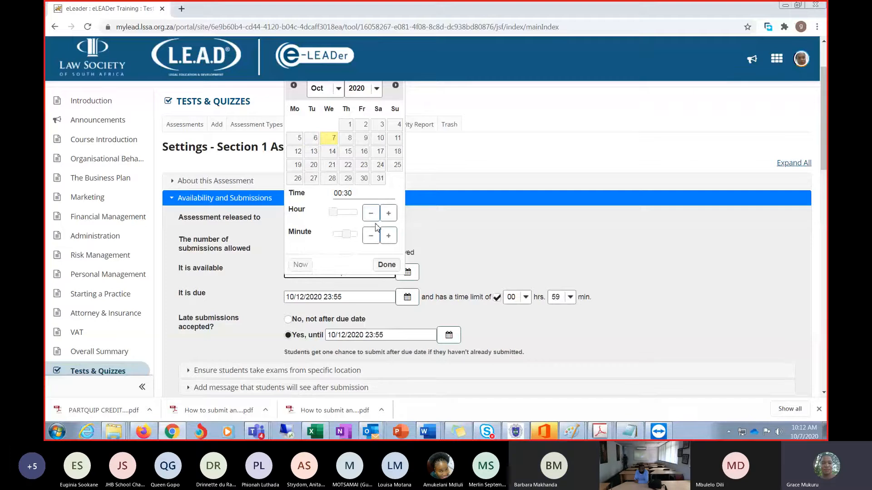
pyautogui.click(386, 265)
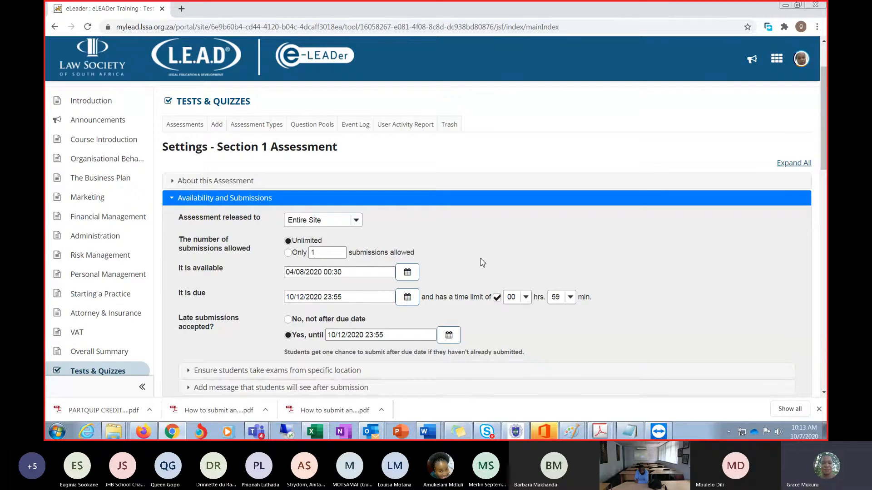
# Check the due date calendar and set the assessment's time limit to 01 hrs and 38 min.
pyautogui.click(409, 298)
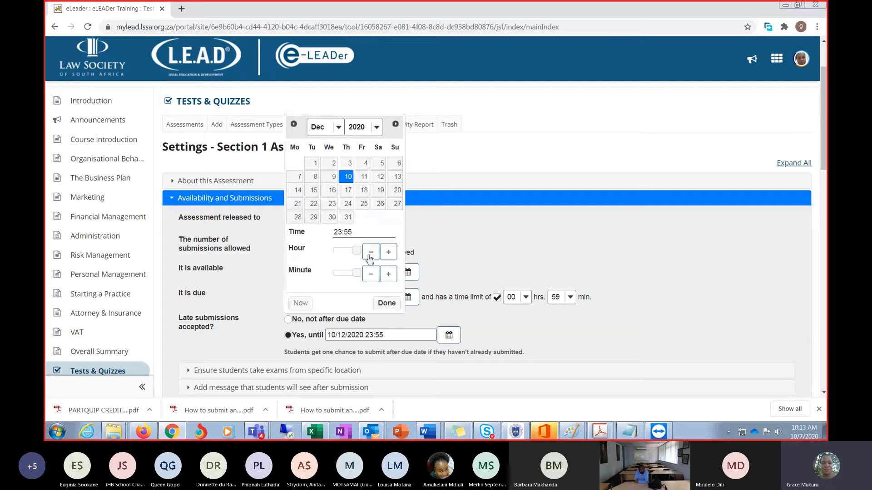
pyautogui.click(389, 306)
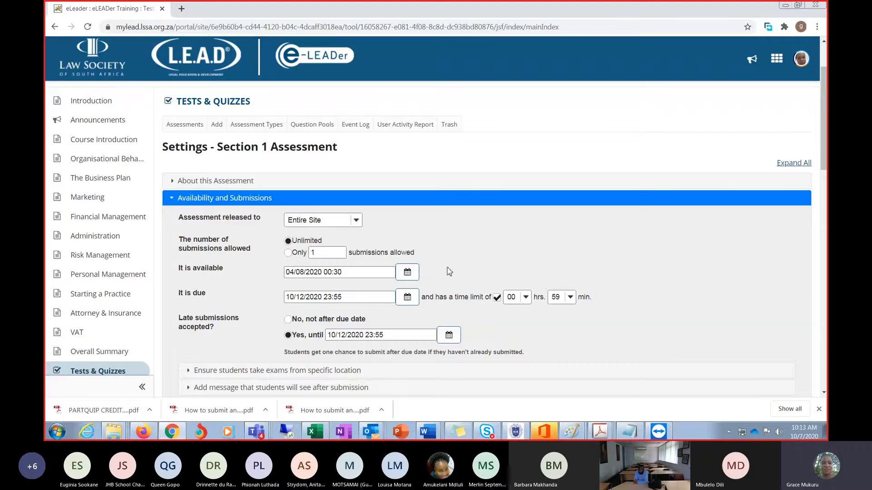
pyautogui.click(497, 297)
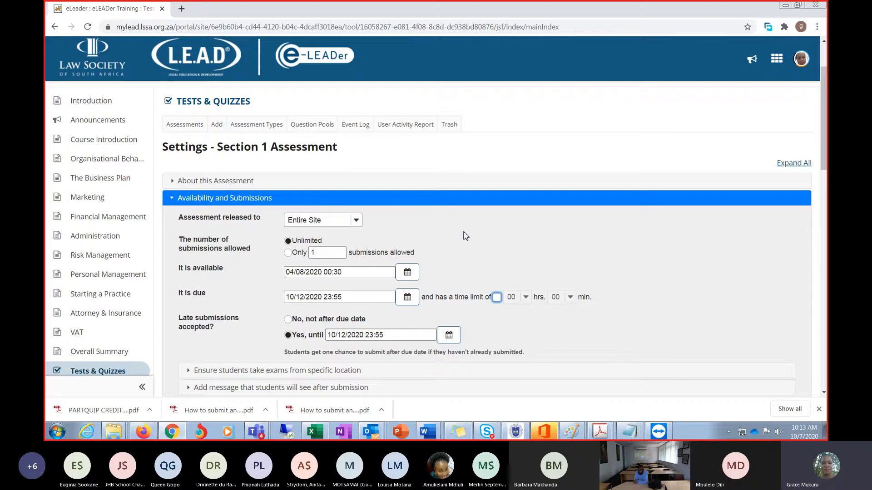
pyautogui.click(498, 299)
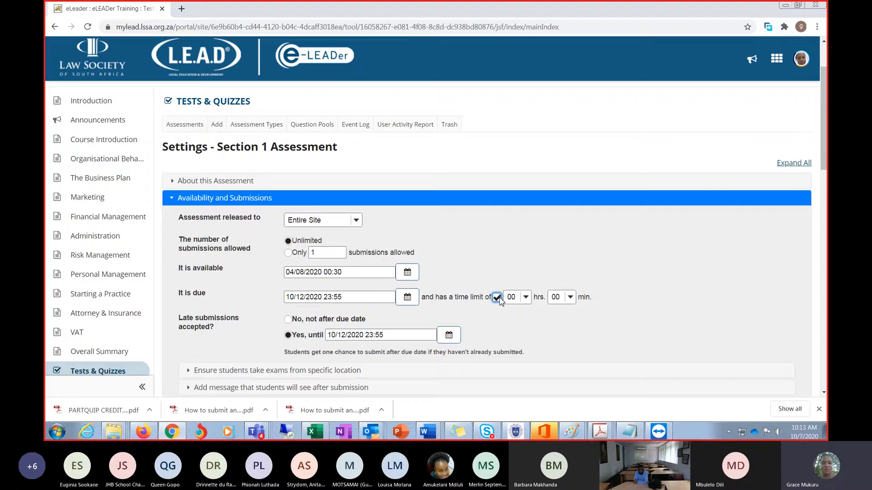
pyautogui.click(526, 297)
pyautogui.click(512, 109)
pyautogui.click(570, 298)
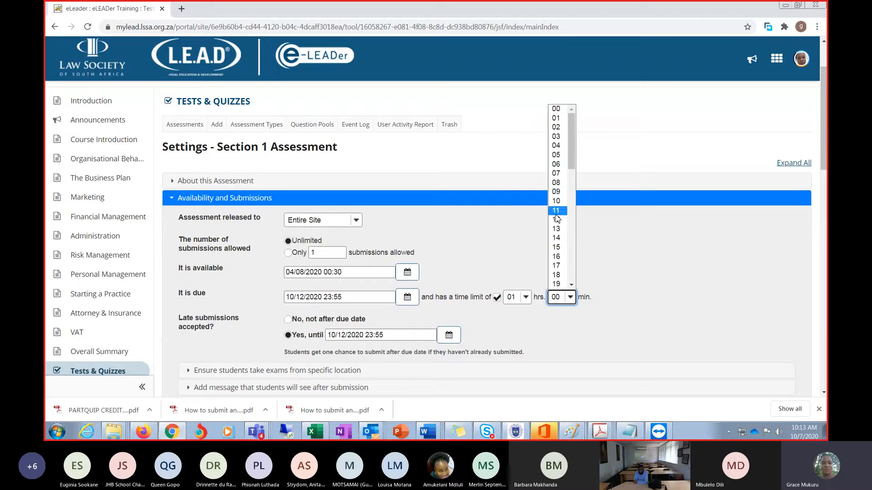
pyautogui.scroll(-10, 558, 281)
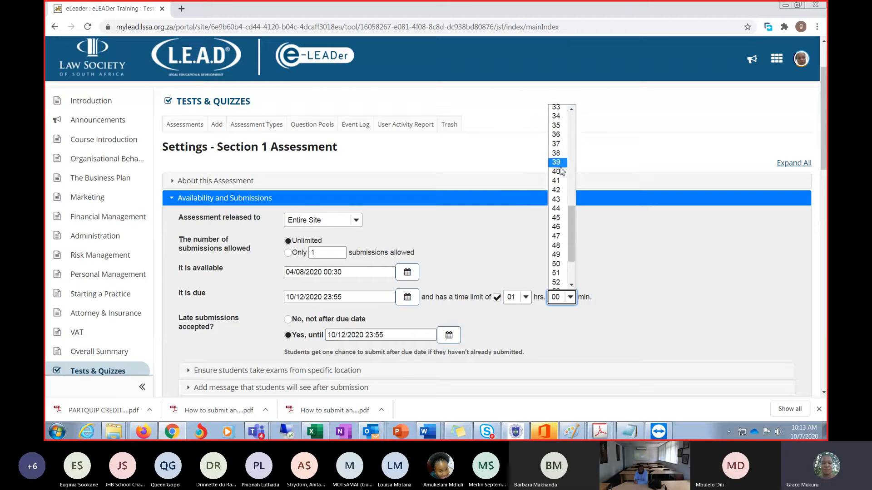
pyautogui.click(560, 155)
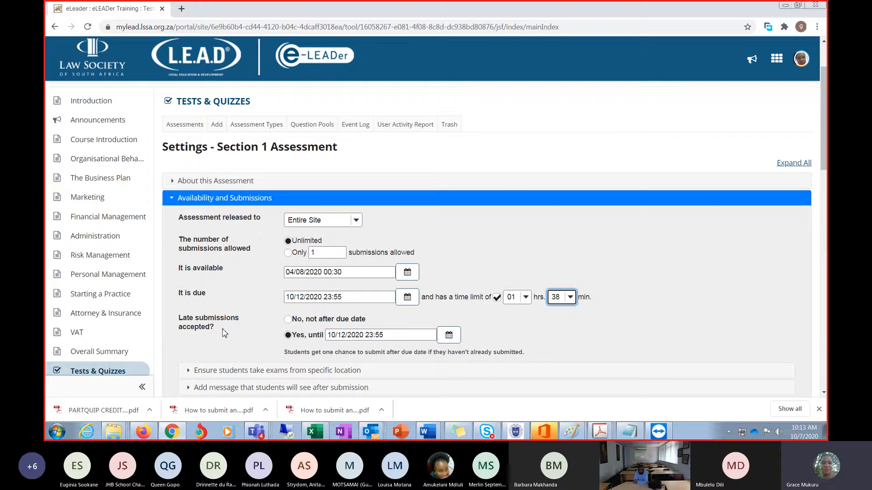
# Examine the calendars for the due date and the late submission deadline without changing either date.
pyautogui.click(356, 300)
pyautogui.click(473, 262)
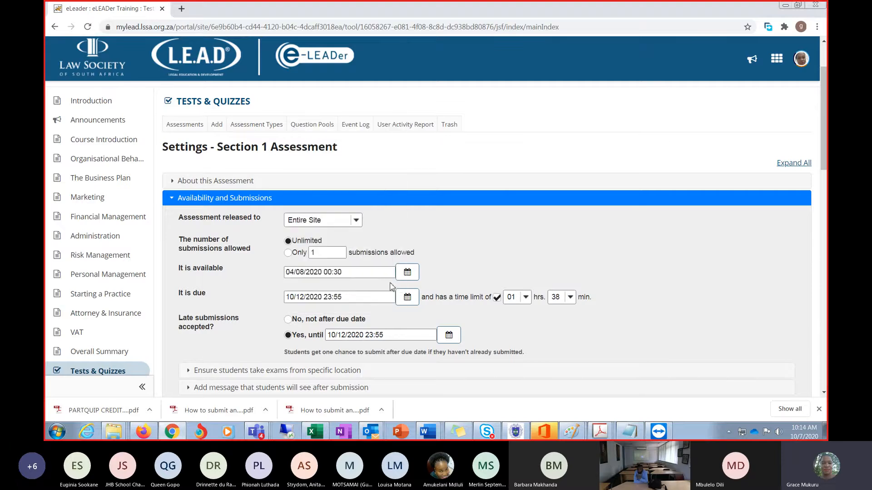
pyautogui.click(347, 299)
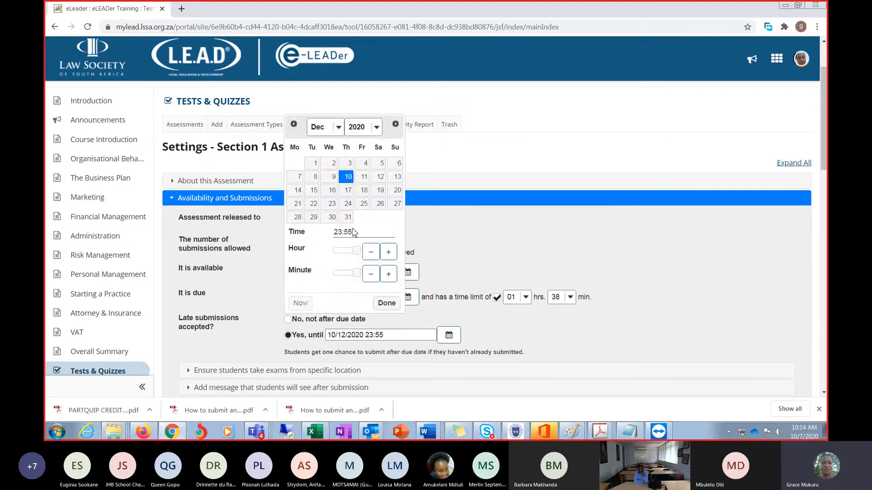
pyautogui.click(448, 337)
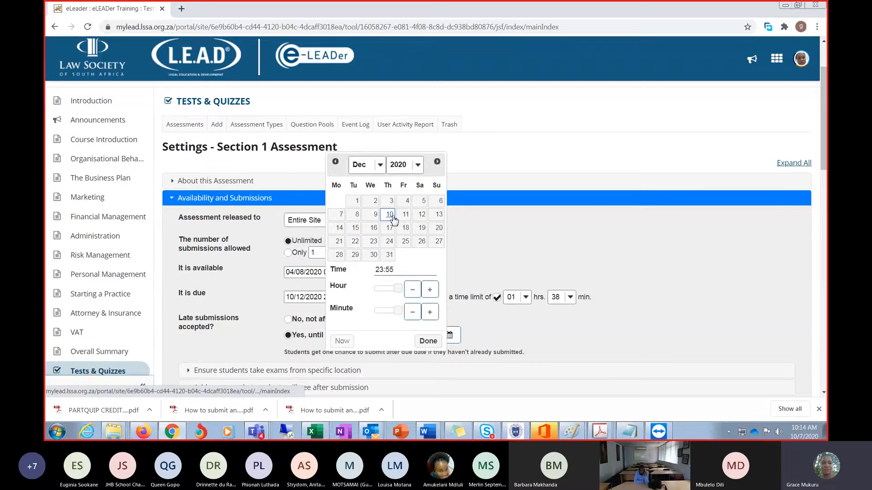
pyautogui.click(428, 341)
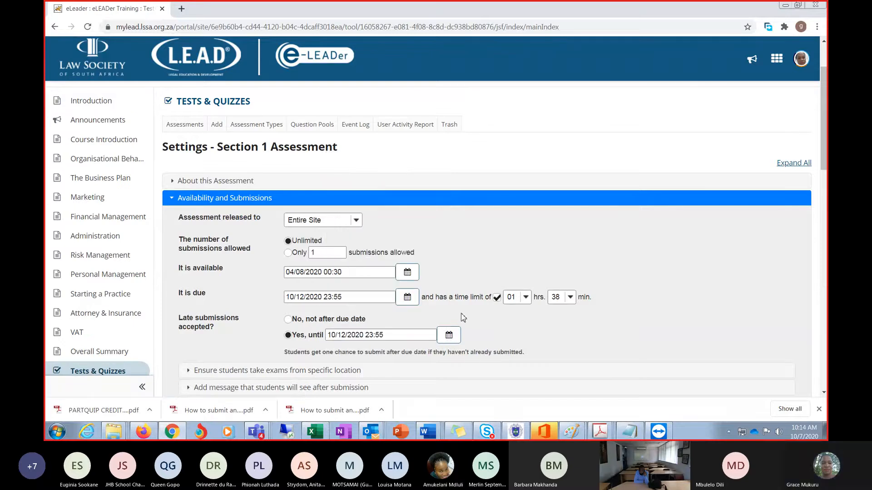
# Review the submission message and Final Page URL options, as well as the settings for restricting exams to a specific location.
pyautogui.scroll(-3, 432, 307)
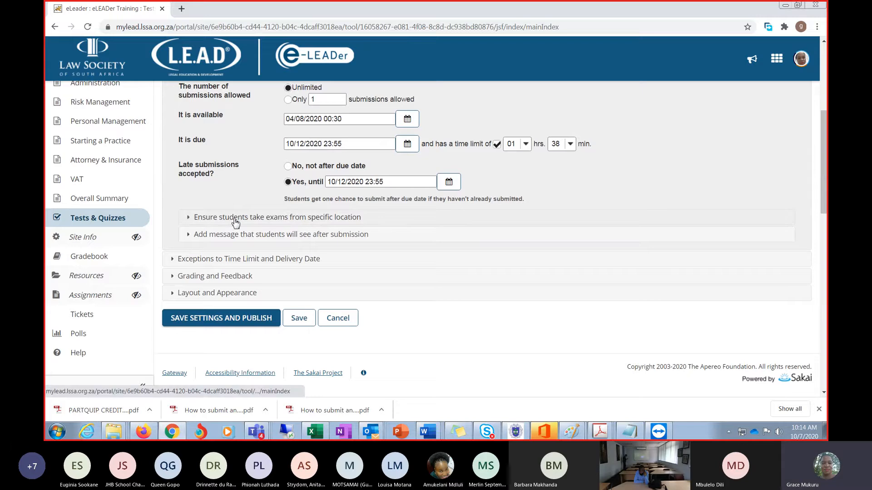
pyautogui.click(195, 236)
pyautogui.scroll(-3, 339, 279)
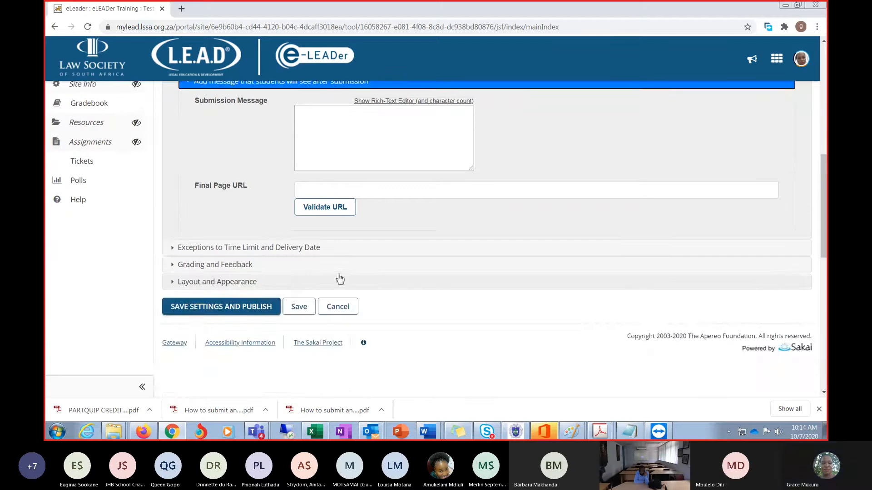
pyautogui.scroll(2, 340, 279)
pyautogui.click(204, 167)
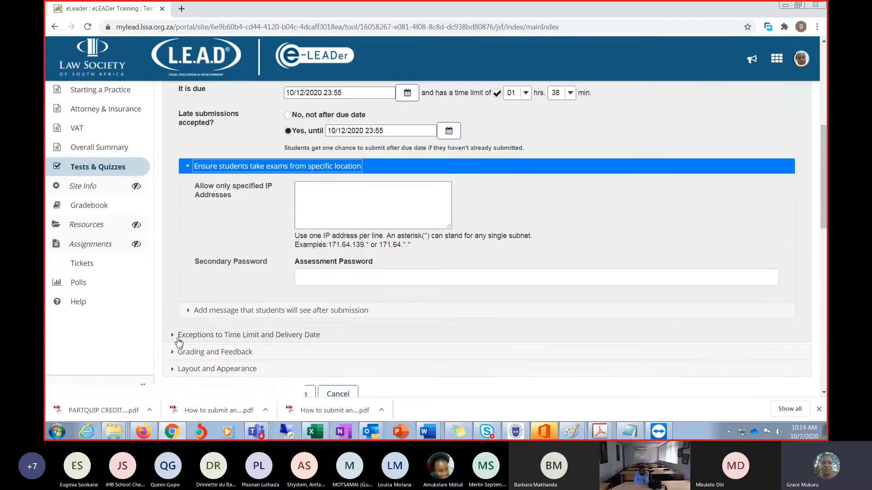
# Expand Exceptions to Time Limit and Delivery Date and review the options for adding a user or group exception.
pyautogui.scroll(-3, 253, 335)
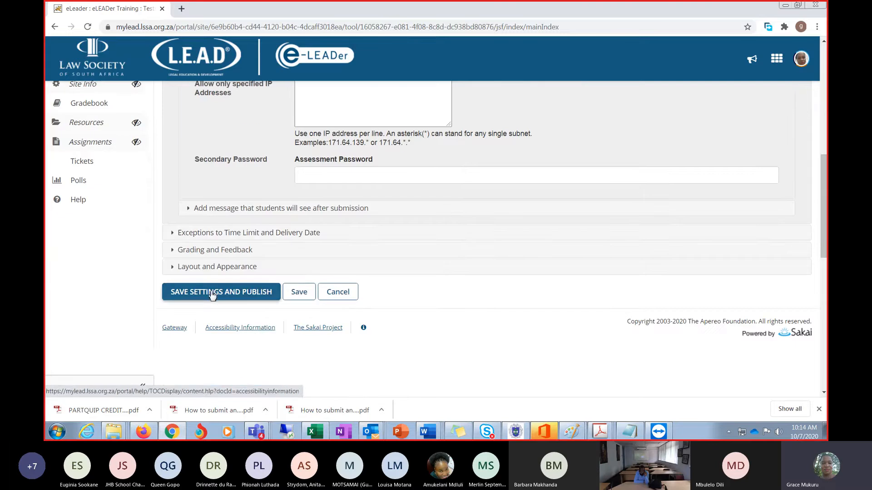
pyautogui.click(174, 234)
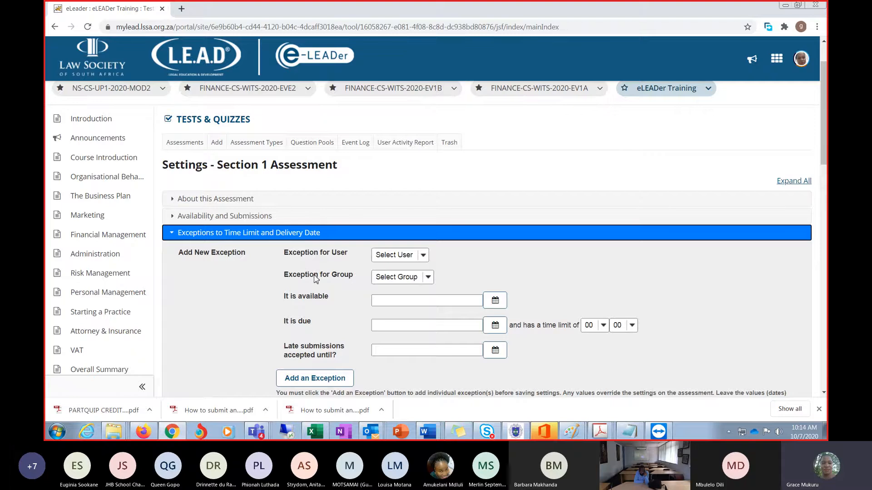
pyautogui.scroll(-1, 350, 257)
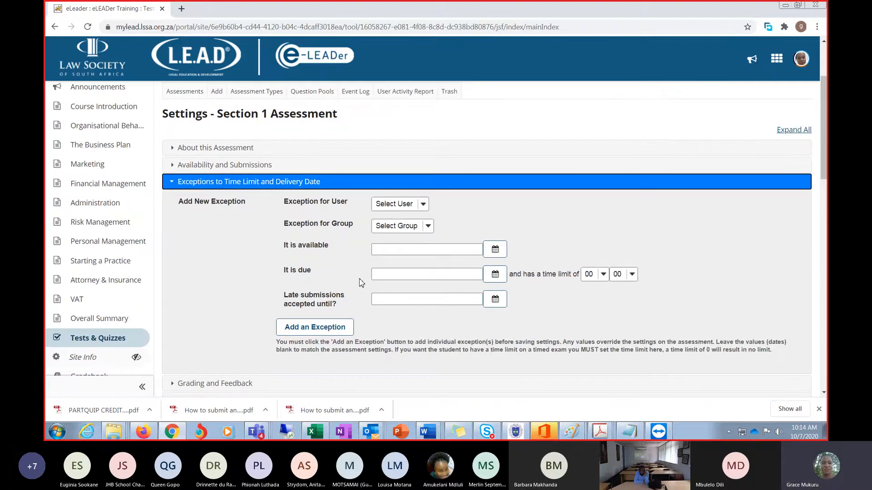
pyautogui.click(380, 274)
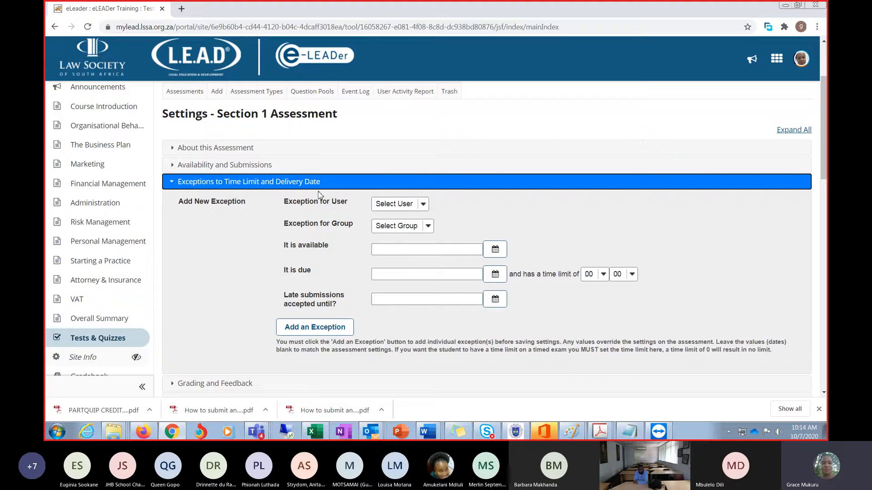
pyautogui.doubleClick(200, 186)
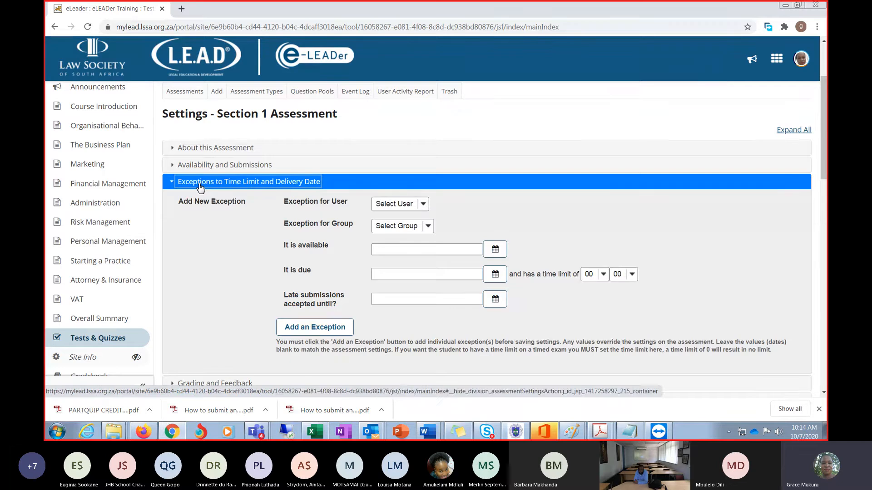
# Expand Grading and Feedback and review the score recording, anonymous grading, Gradebook and feedback options.
pyautogui.scroll(-3, 287, 268)
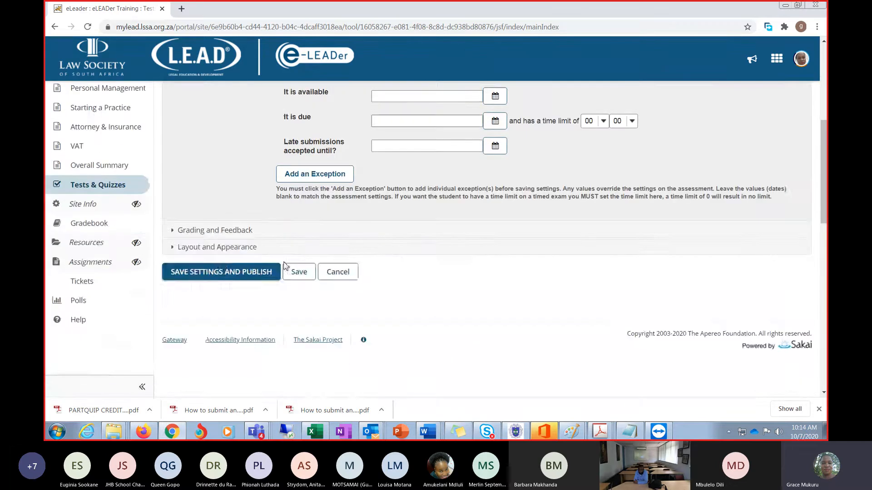
pyautogui.click(178, 232)
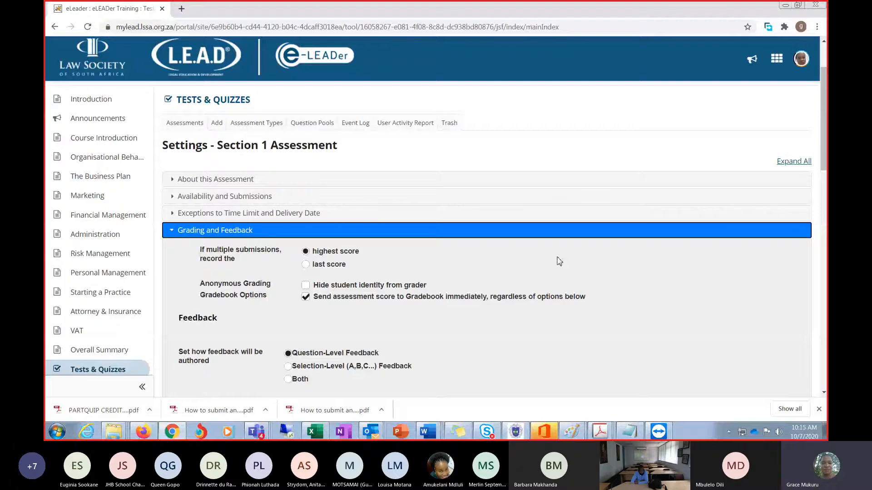
pyautogui.scroll(-3, 305, 297)
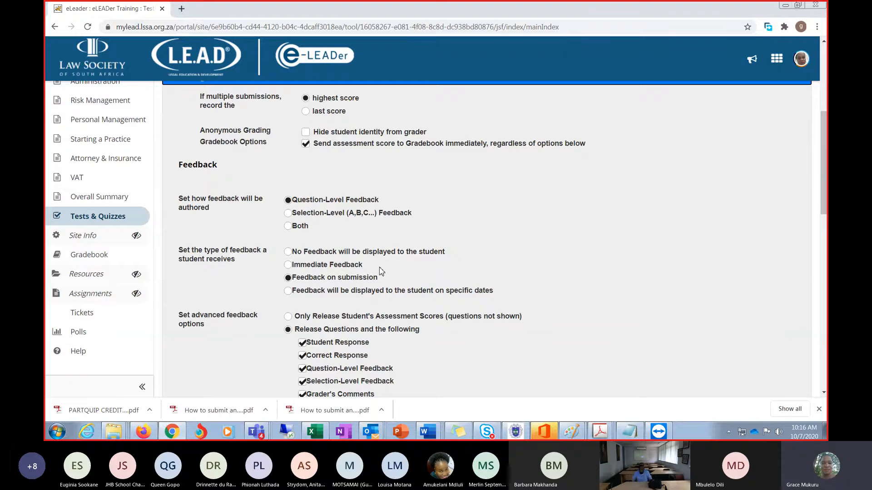
pyautogui.scroll(-1, 380, 273)
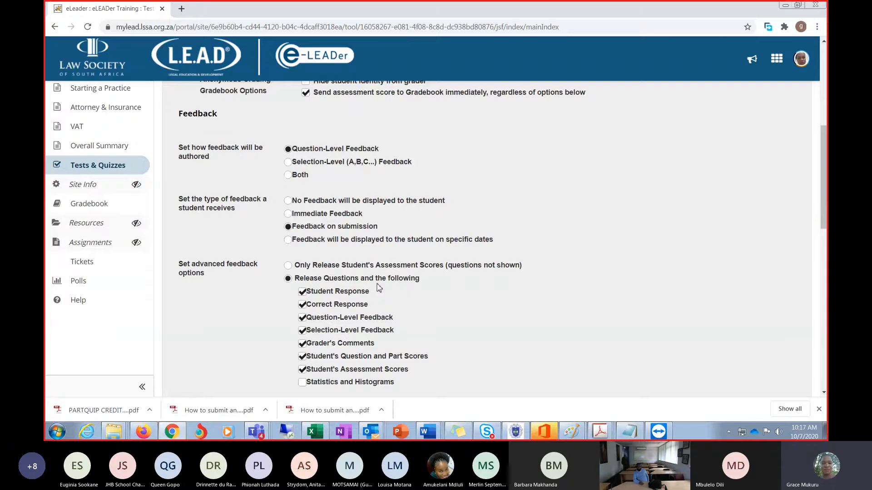
# Set the advanced feedback to release questions with Student Response, Correct Response, Question-Level Feedback and Grader's Comments.
pyautogui.click(289, 267)
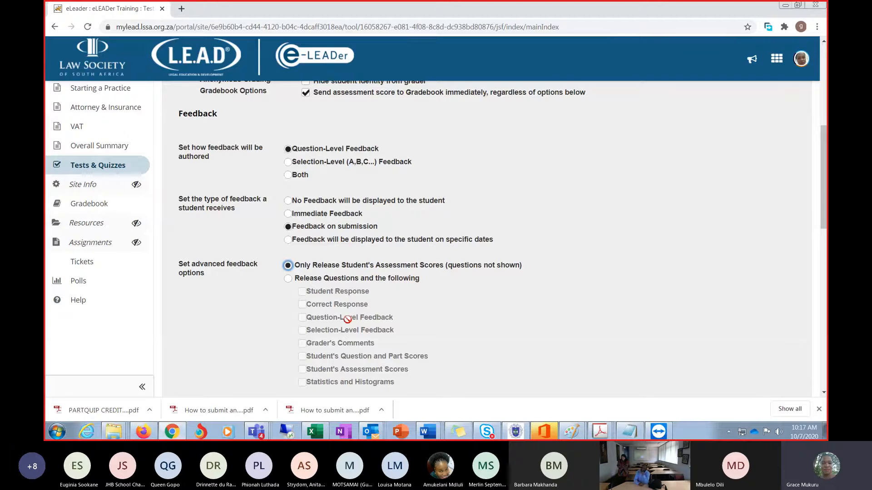
pyautogui.click(288, 279)
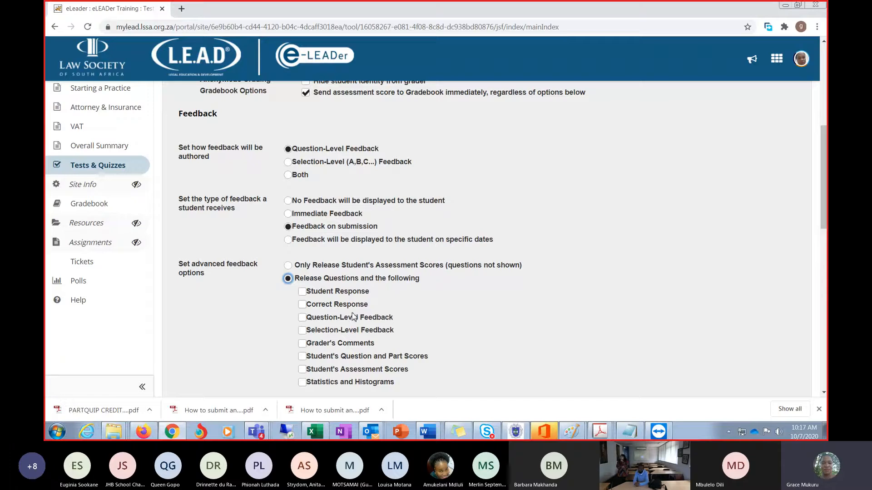
pyautogui.click(303, 294)
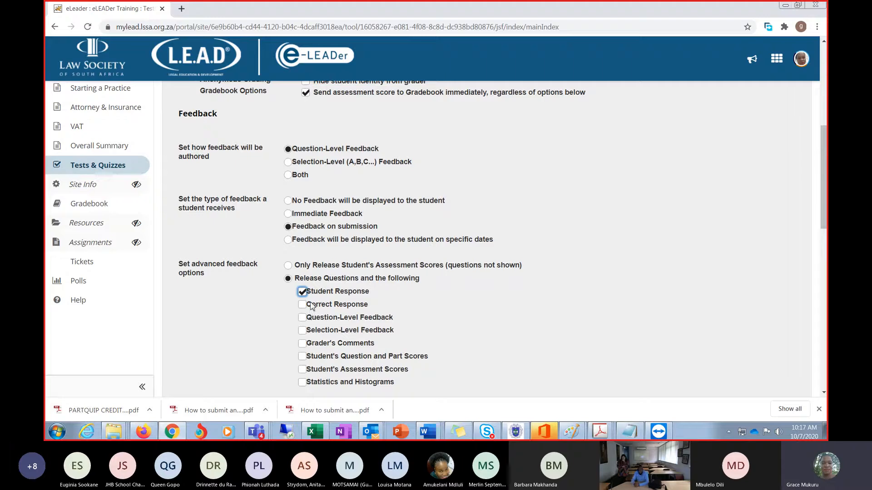
pyautogui.click(303, 305)
pyautogui.click(305, 320)
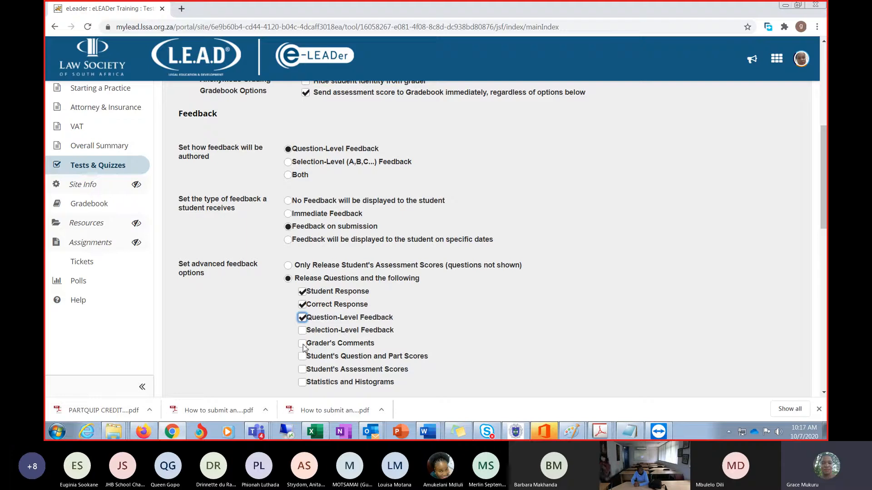
pyautogui.click(302, 344)
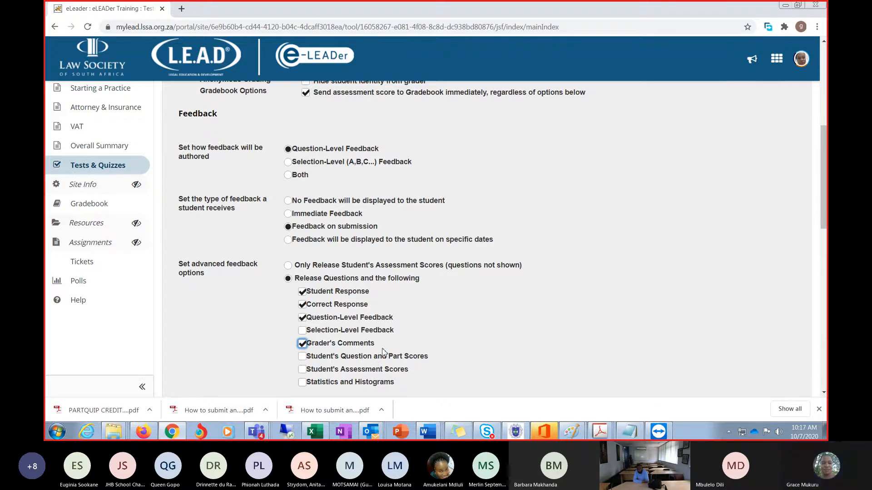
# Set the Section 1 Assessment's question layout to display the complete assessment on one web page.
pyautogui.scroll(-3, 385, 354)
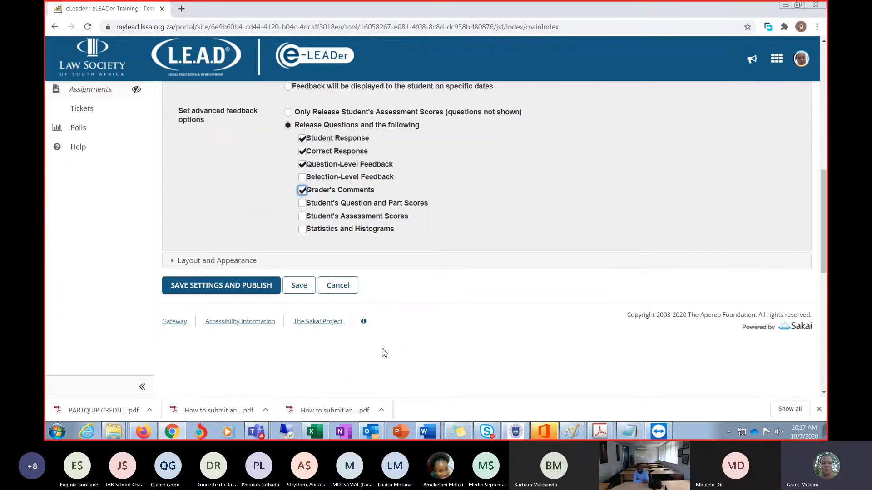
pyautogui.click(178, 265)
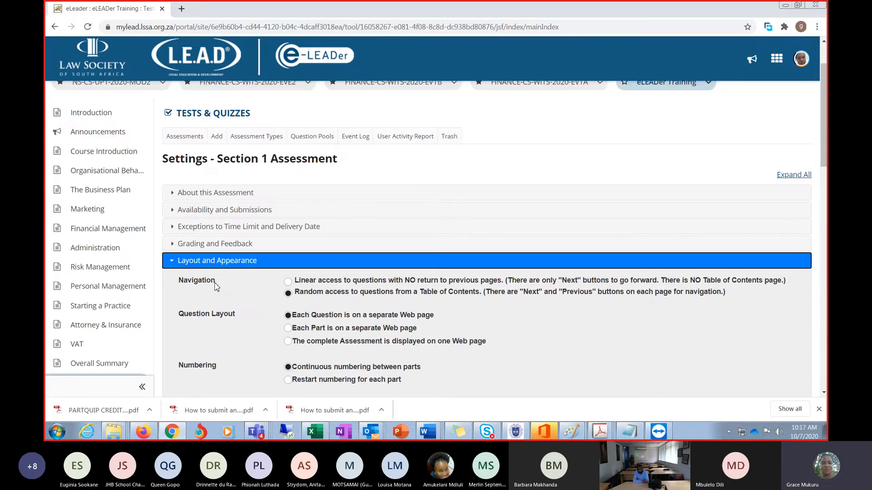
pyautogui.scroll(-1, 344, 320)
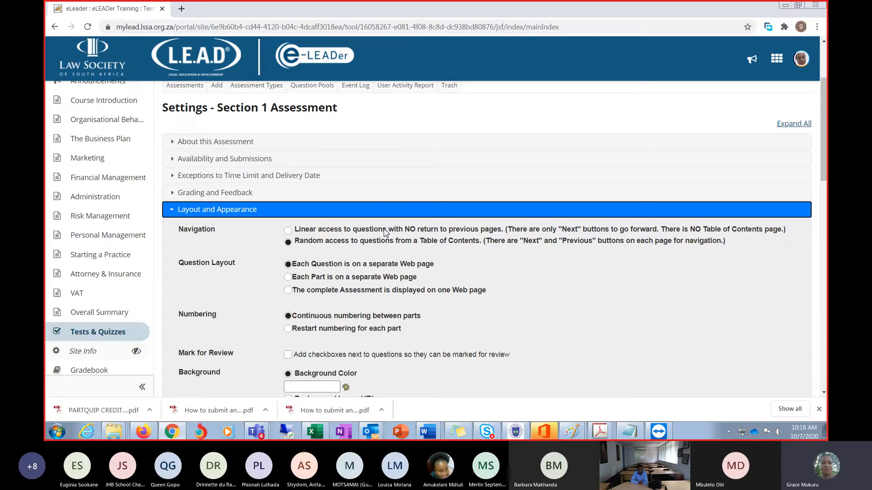
pyautogui.click(289, 292)
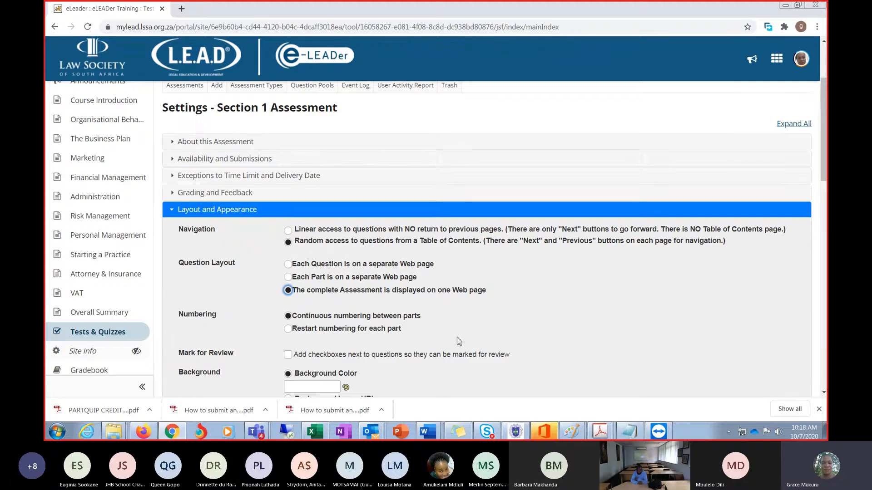
# Save the Section 1 Assessment's settings and publish it without notification.
pyautogui.scroll(-3, 462, 337)
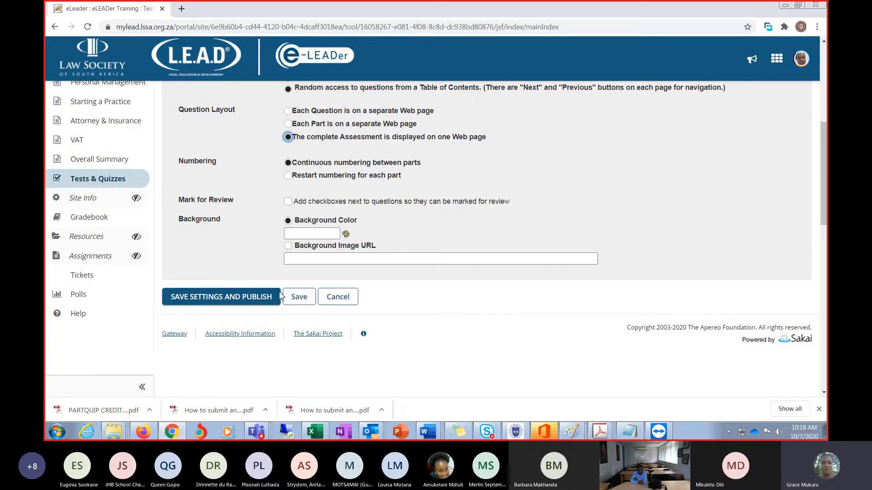
pyautogui.click(247, 298)
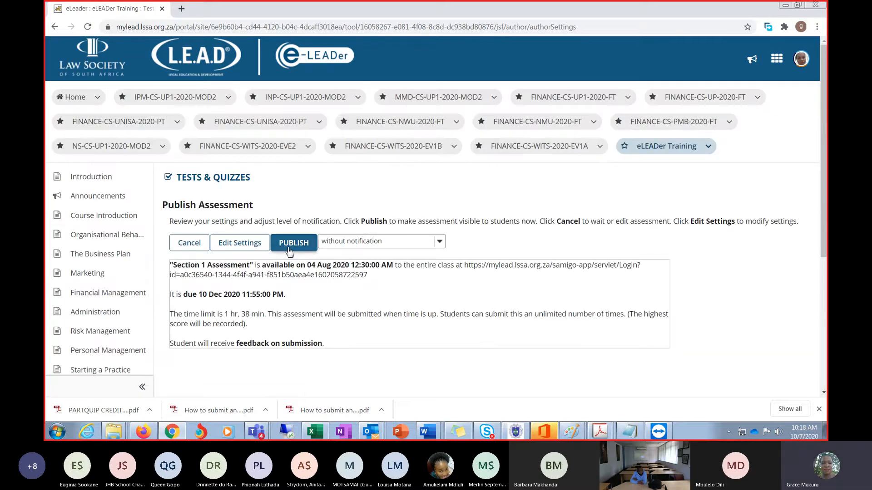
pyautogui.click(291, 249)
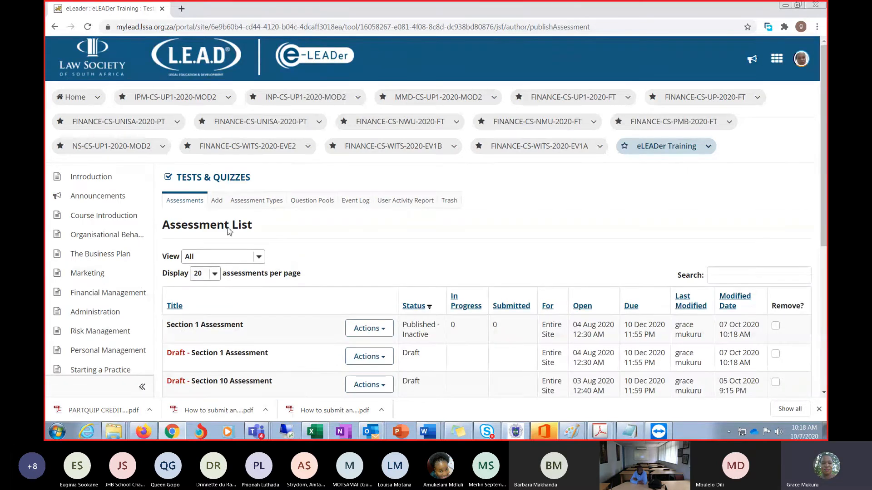
# Review the Assessment List, comparing the status and dates of the published and draft assessments.
pyautogui.scroll(-3, 277, 268)
pyautogui.scroll(1, 274, 289)
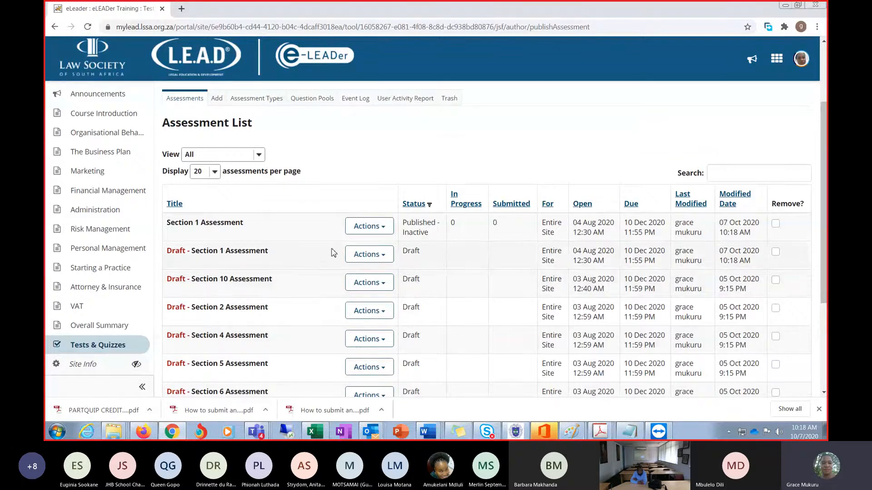
pyautogui.scroll(-3, 313, 267)
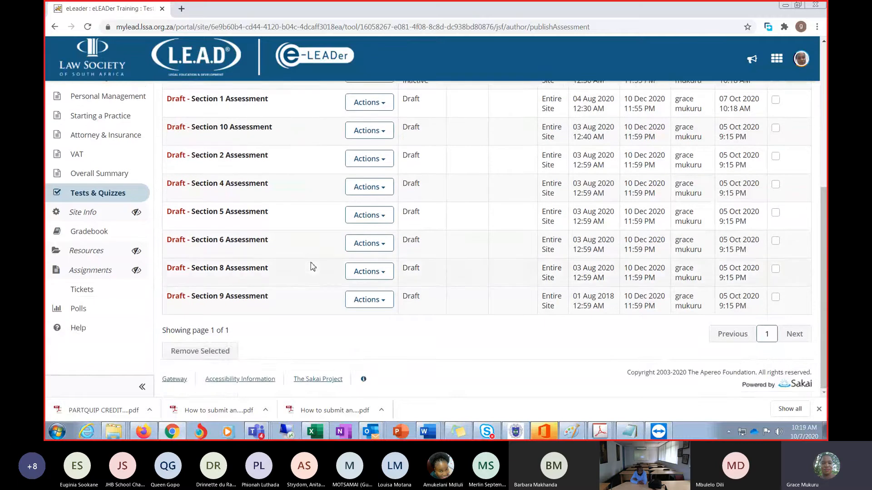
pyautogui.scroll(3, 313, 267)
pyautogui.scroll(1, 313, 267)
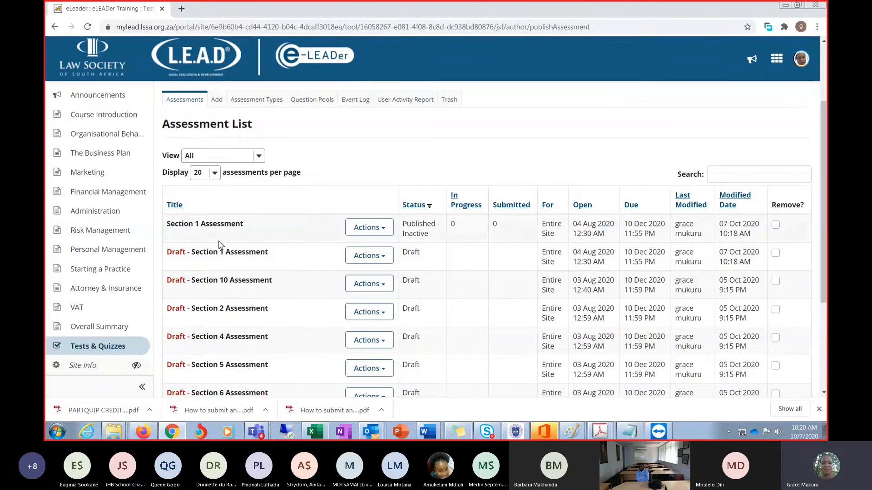
# Start a new assignment in the site's Assignments tool and title it "assignment 3".
pyautogui.scroll(-3, 81, 278)
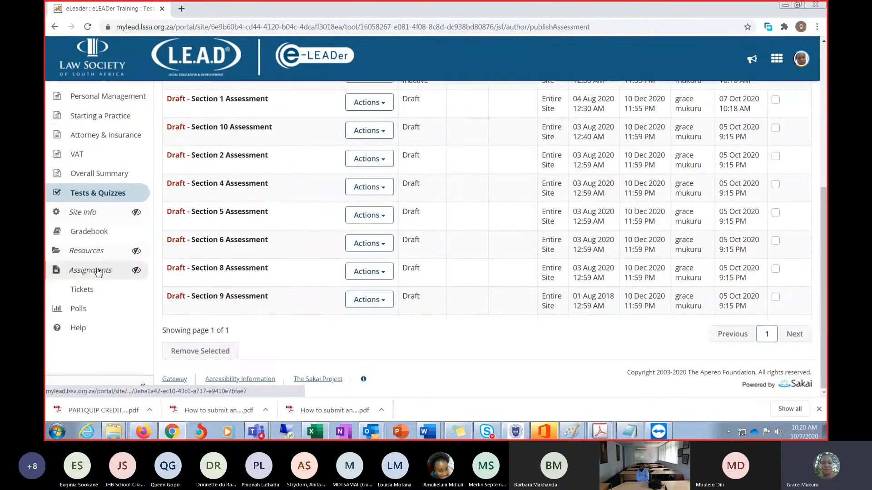
pyautogui.click(96, 274)
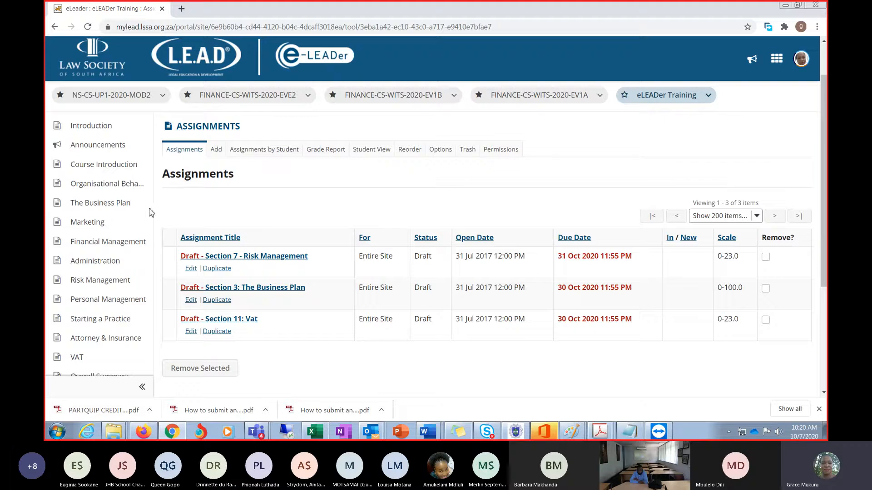
pyautogui.click(217, 151)
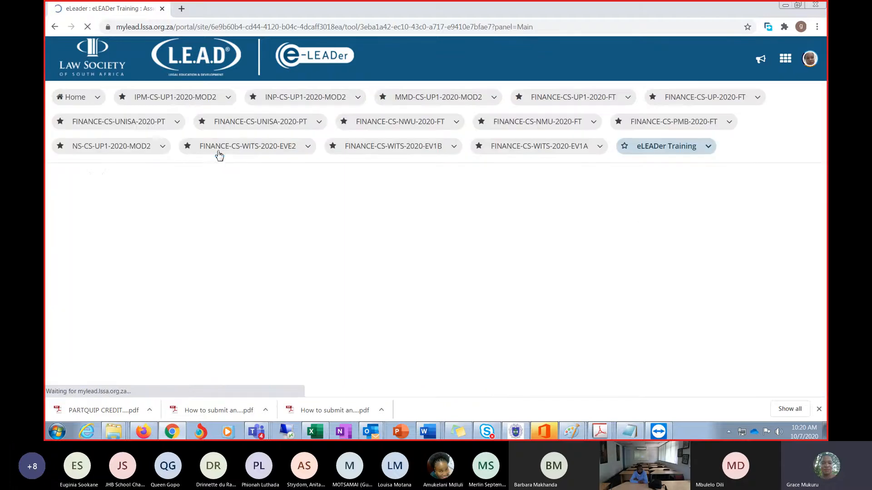
pyautogui.click(180, 260)
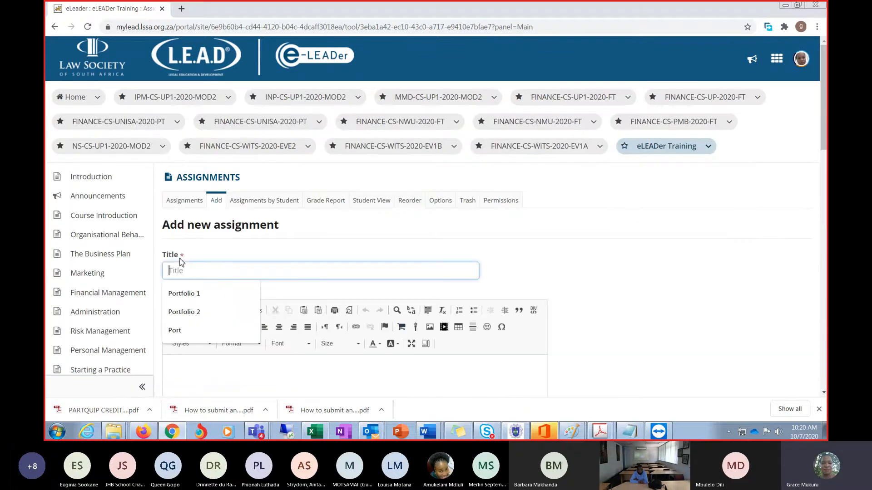
pyautogui.write('assignemtn')
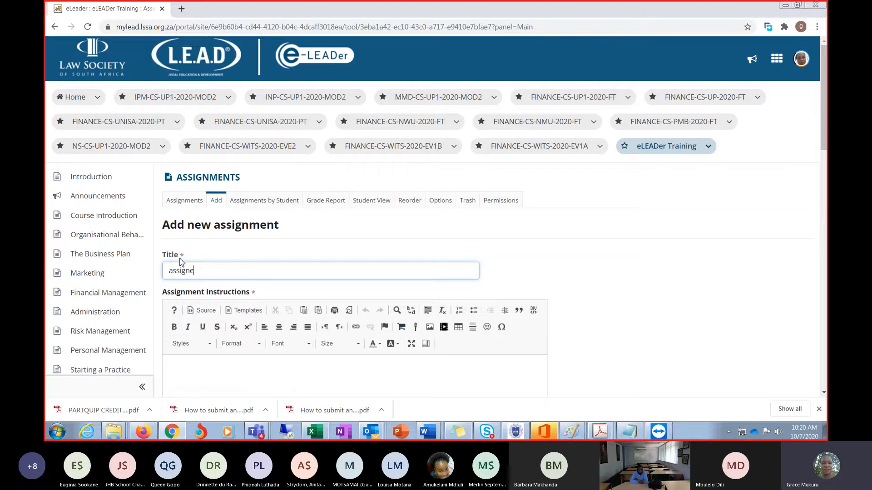
pyautogui.press('BackSpace')
pyautogui.press('BackSpace')
pyautogui.press('BackSpace')
pyautogui.press('BackSpace')
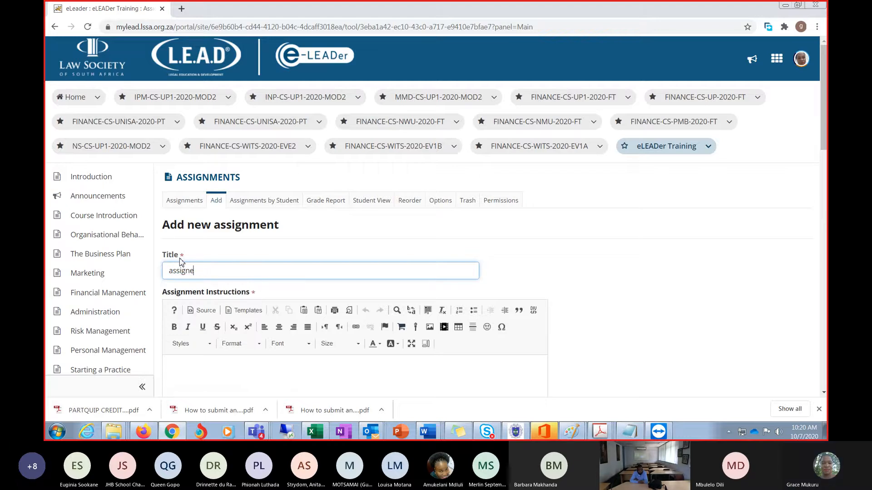
pyautogui.press('BackSpace')
pyautogui.write('met')
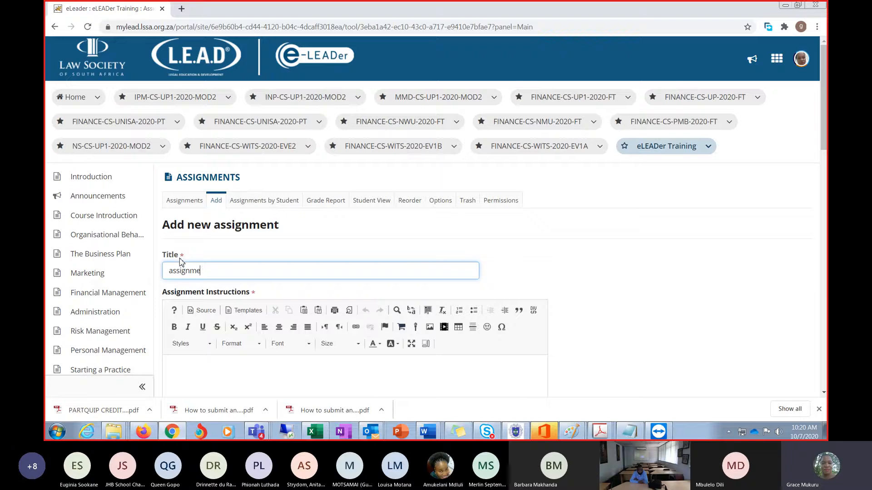
pyautogui.write('nt 3')
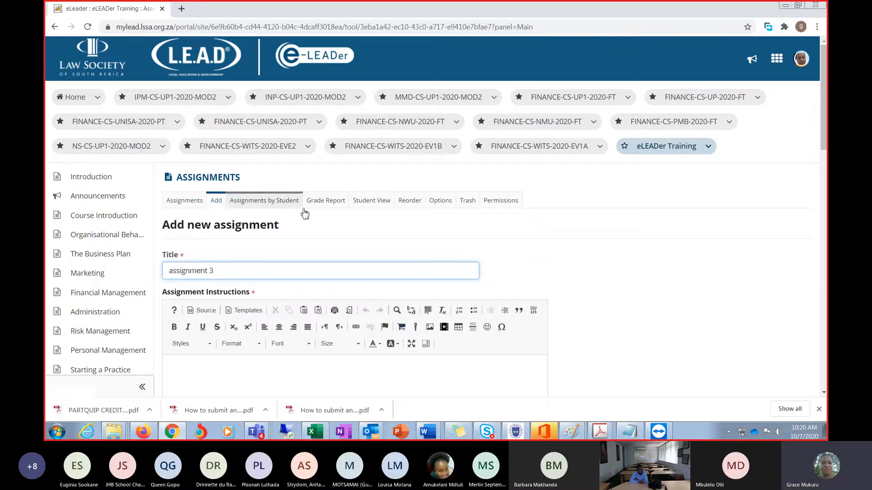
# Enter "ndsfdfyb,fgshfdnfdgfbdfb,mnkhdfhgdfgkfdk" as the assignment instructions and add the honor pledge.
pyautogui.scroll(-1, 304, 214)
pyautogui.click(184, 316)
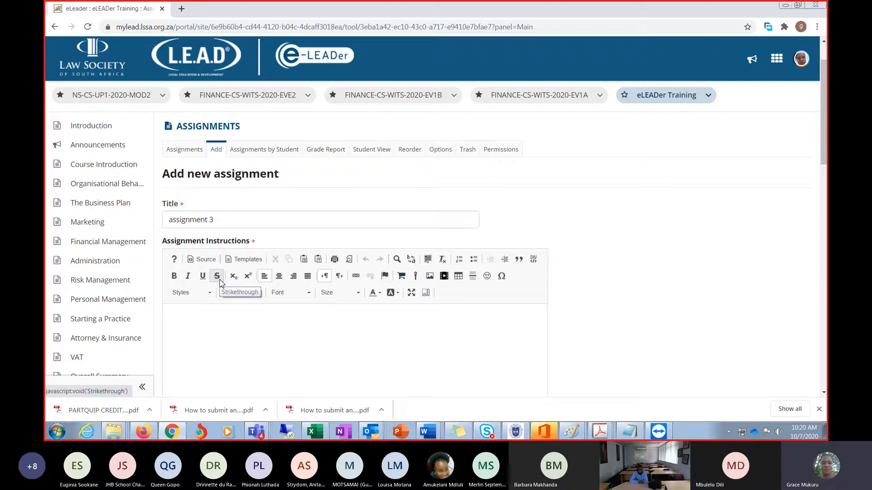
pyautogui.write('ndsfdfyb,fgshfdnf')
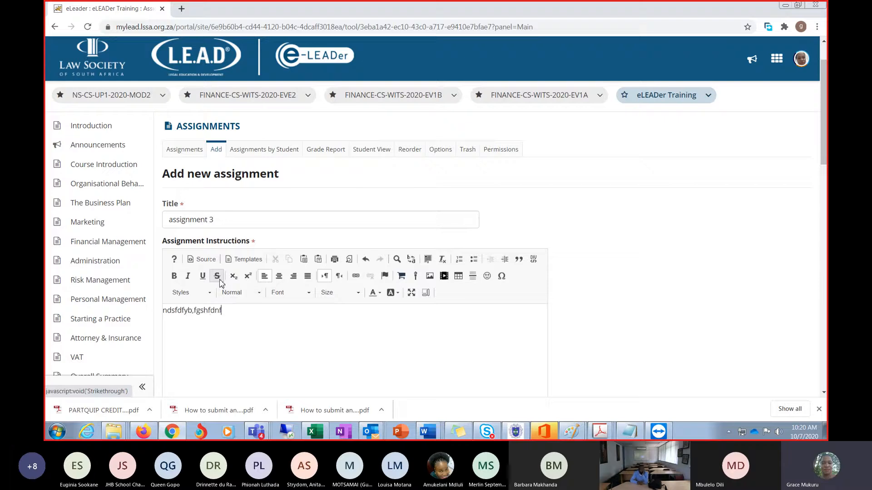
pyautogui.write('dgfbdfb')
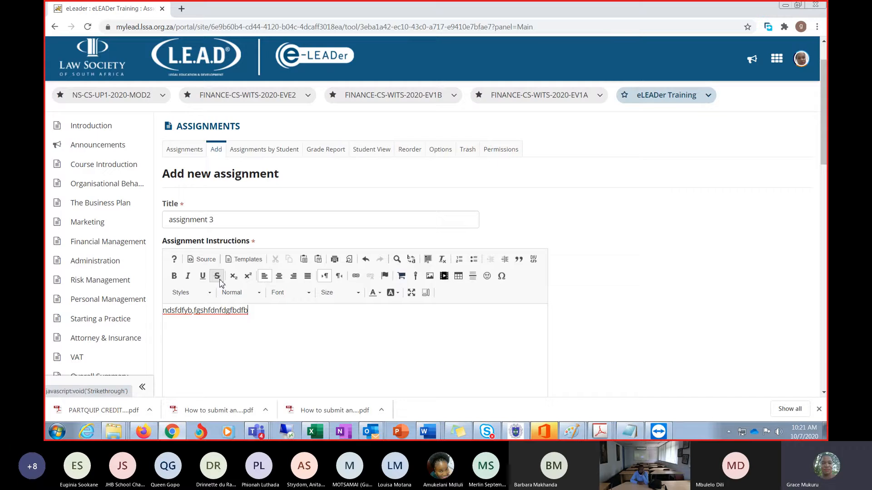
pyautogui.write(',mnkhdfhgdfgkfdk')
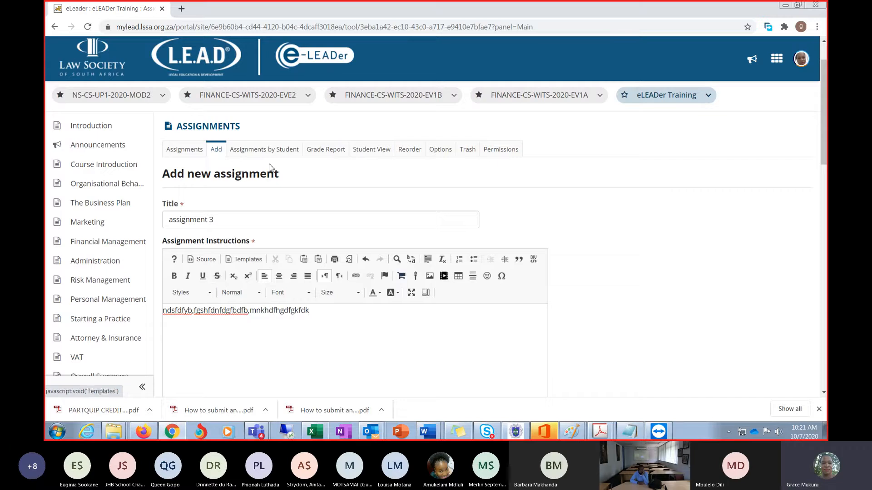
pyautogui.scroll(-5, 265, 218)
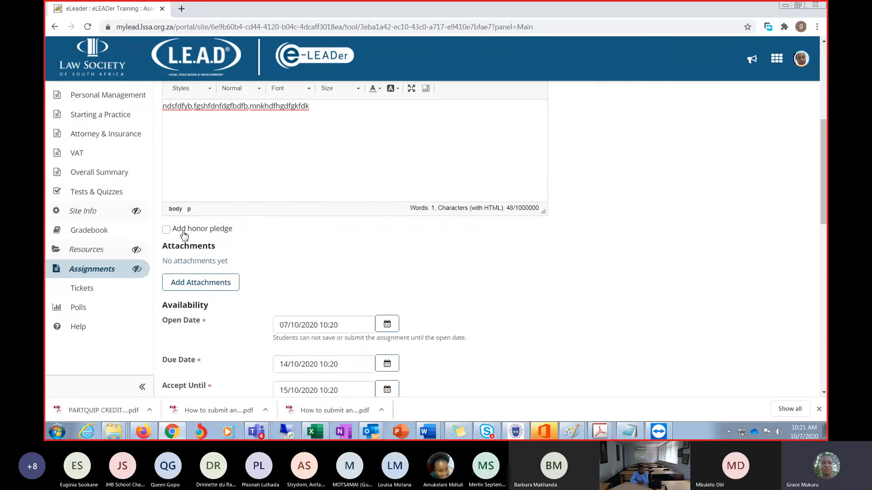
pyautogui.click(167, 230)
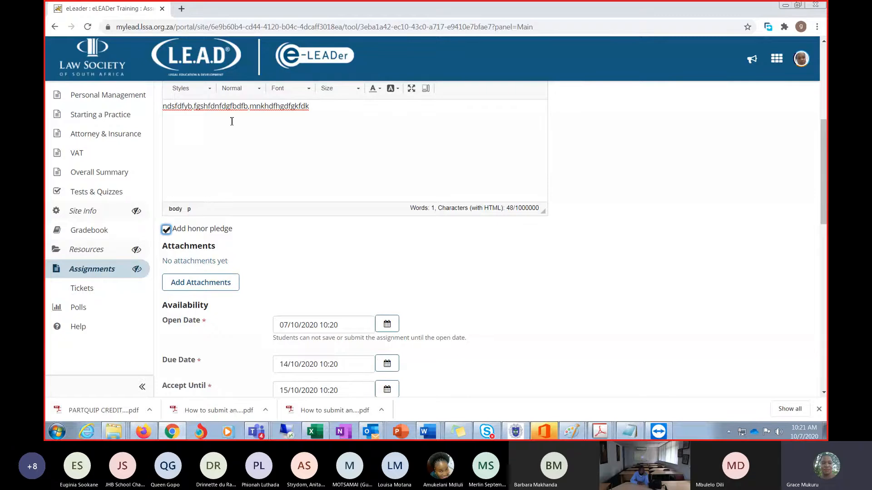
# Attach the local file "How to submit an Assigment on eLeader (1).pdf" from Downloads to the assignment.
pyautogui.scroll(1, 235, 137)
pyautogui.moveTo(320, 159); pyautogui.dragTo(161, 157)
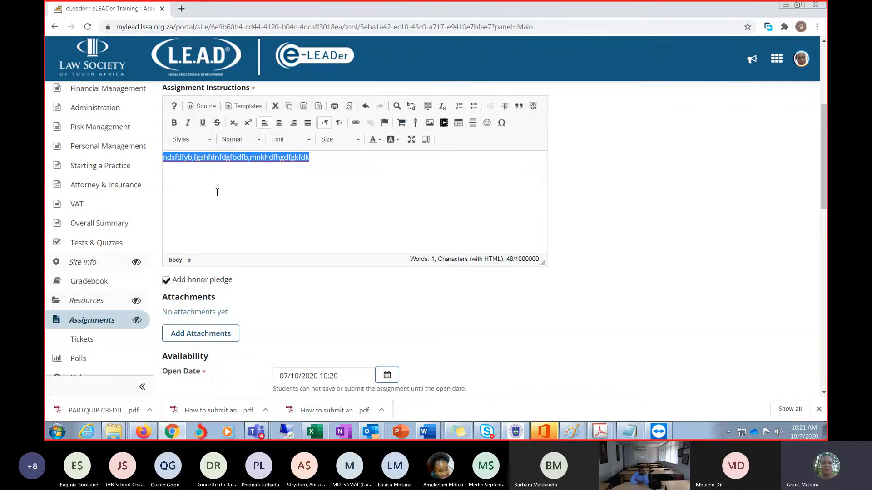
pyautogui.click(203, 333)
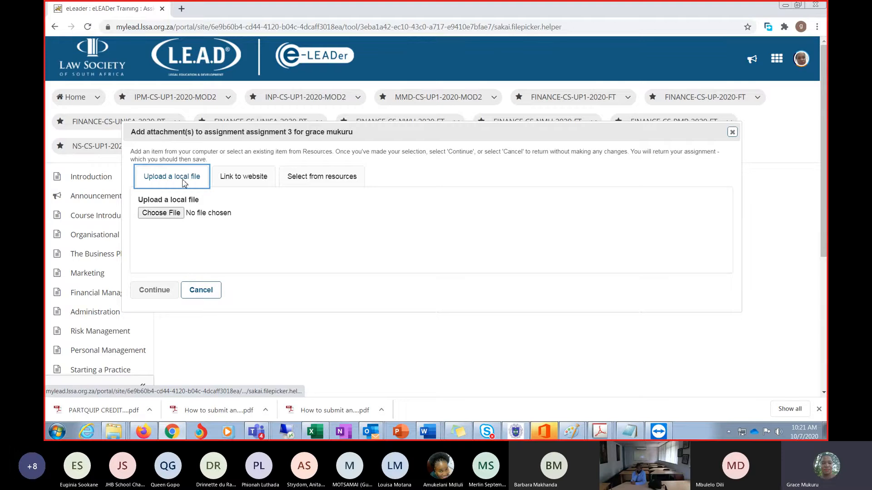
pyautogui.click(168, 217)
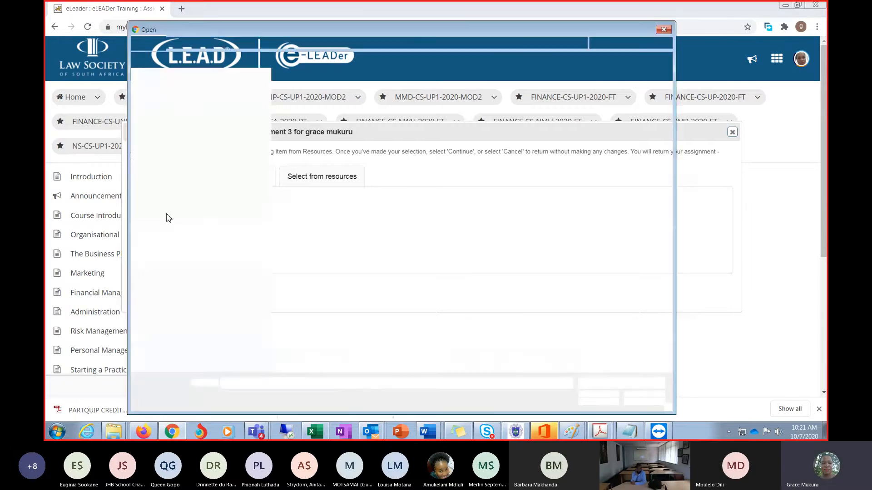
pyautogui.click(320, 180)
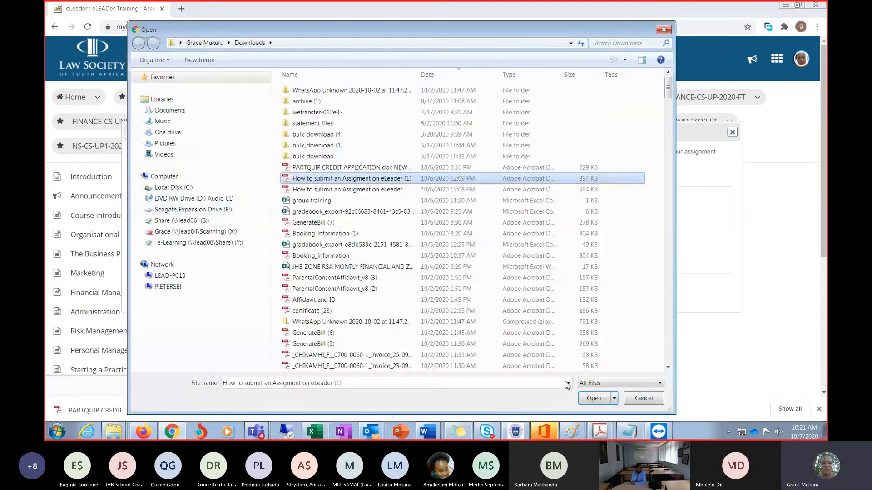
pyautogui.click(593, 398)
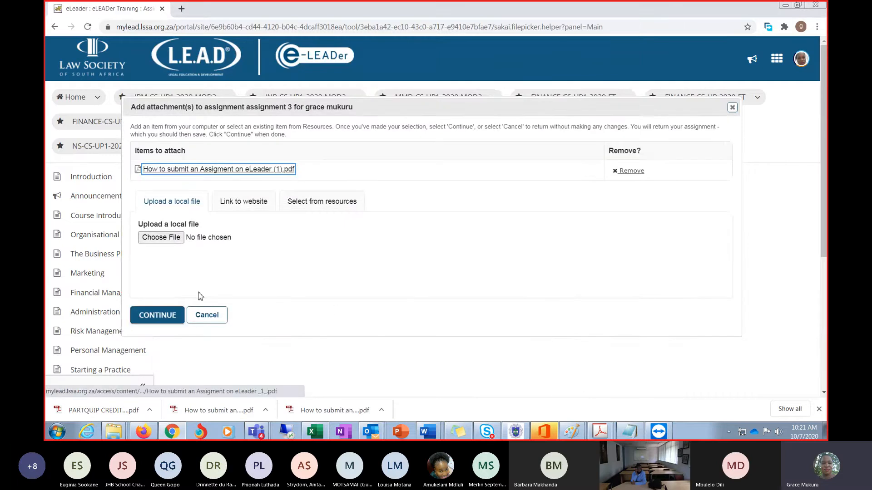
pyautogui.click(155, 315)
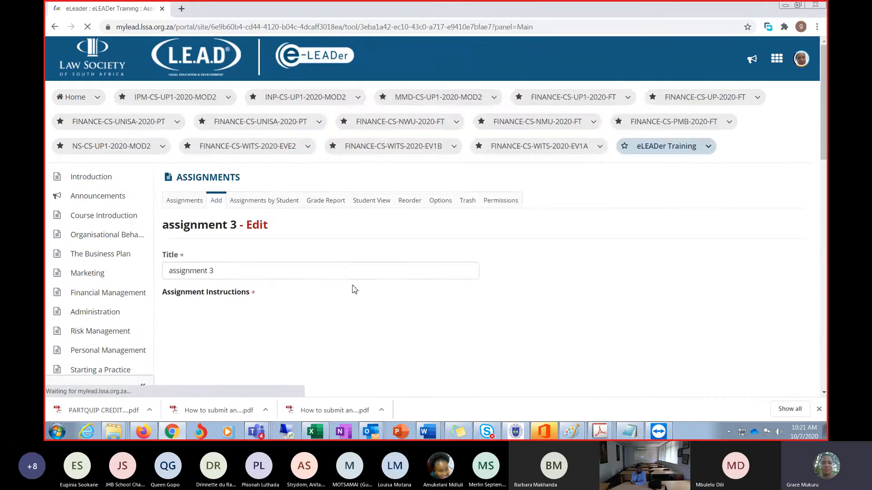
# Set the assignment's Open Date to 07/10/2020 10:20.
pyautogui.scroll(-2, 399, 281)
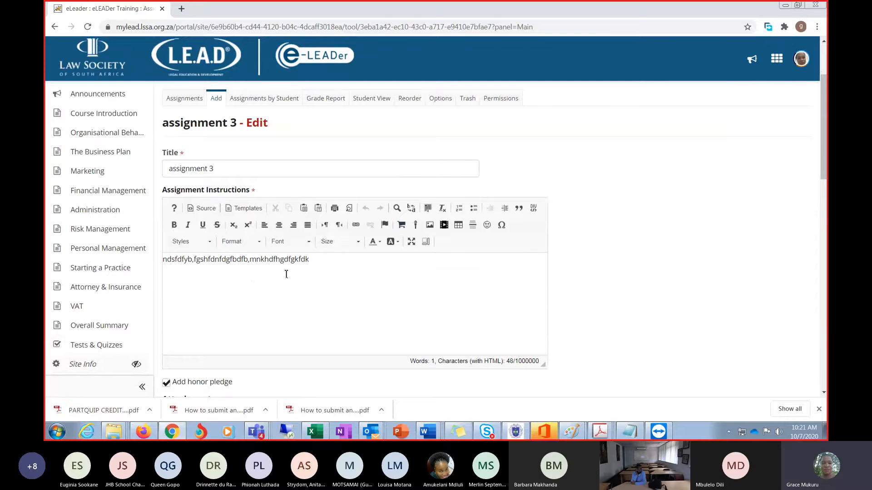
pyautogui.scroll(-2, 286, 268)
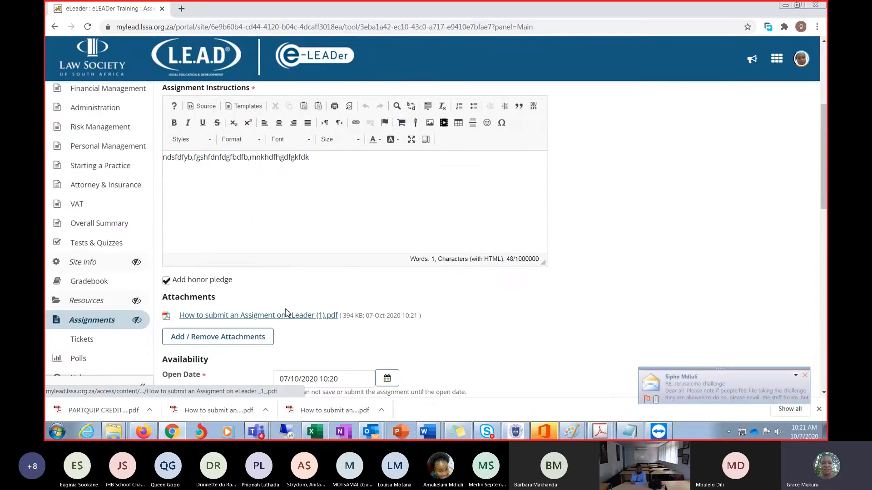
pyautogui.scroll(-2, 313, 311)
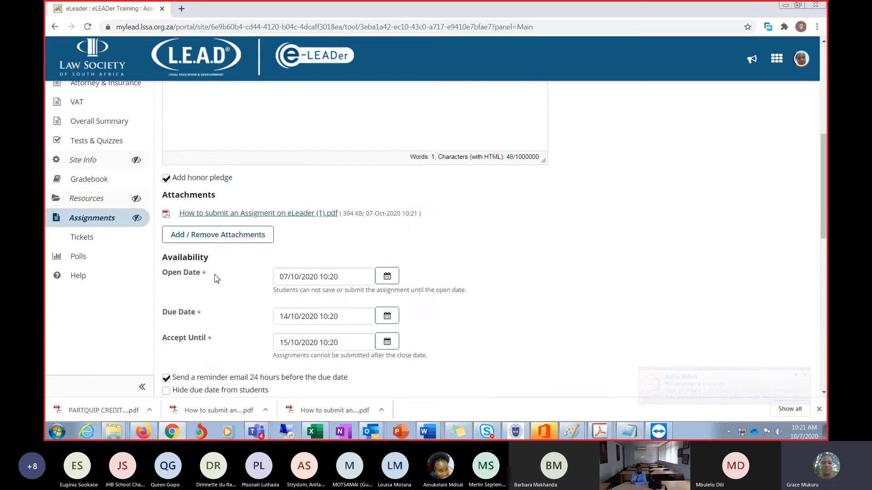
pyautogui.click(387, 277)
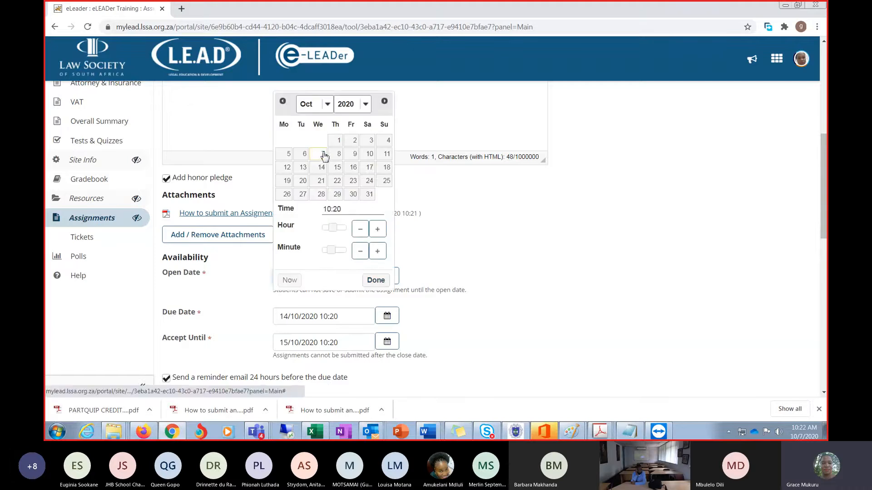
pyautogui.click(380, 281)
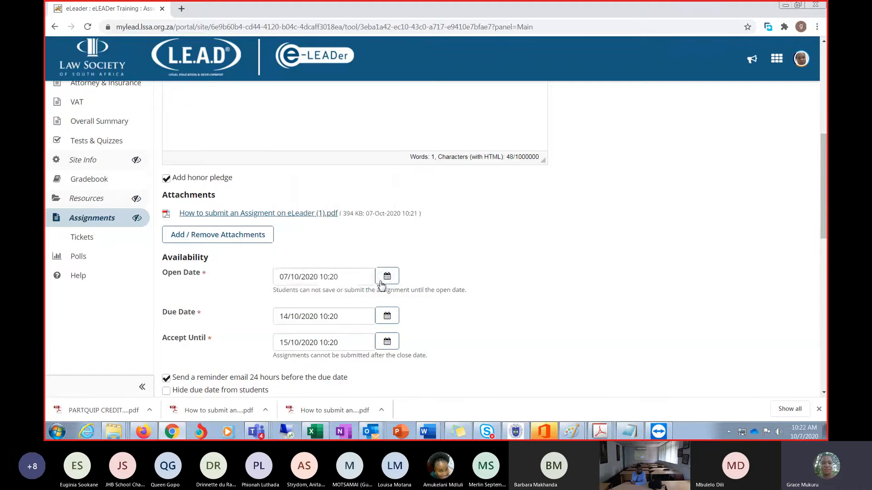
# Set the assignment's Due Date to 14/10/2020 23:55 and its Accept Until date to 15/10/2020 23:50.
pyautogui.click(387, 316)
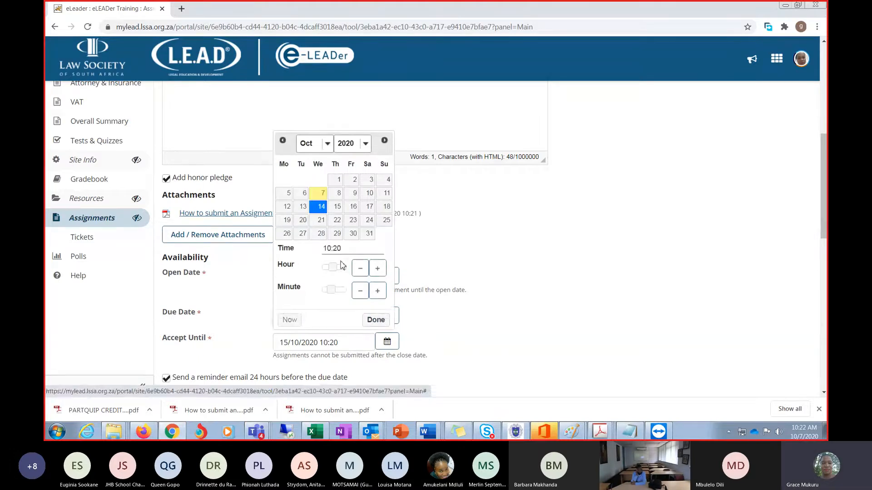
pyautogui.moveTo(333, 267); pyautogui.dragTo(349, 291)
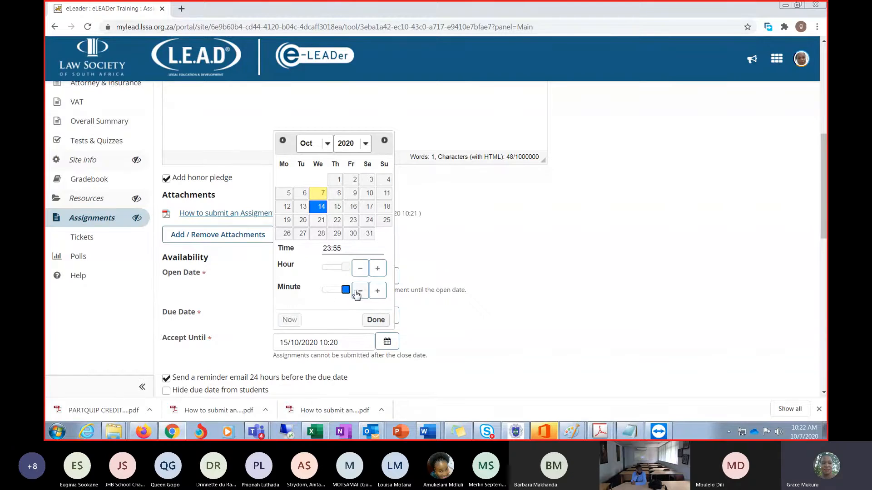
pyautogui.click(376, 320)
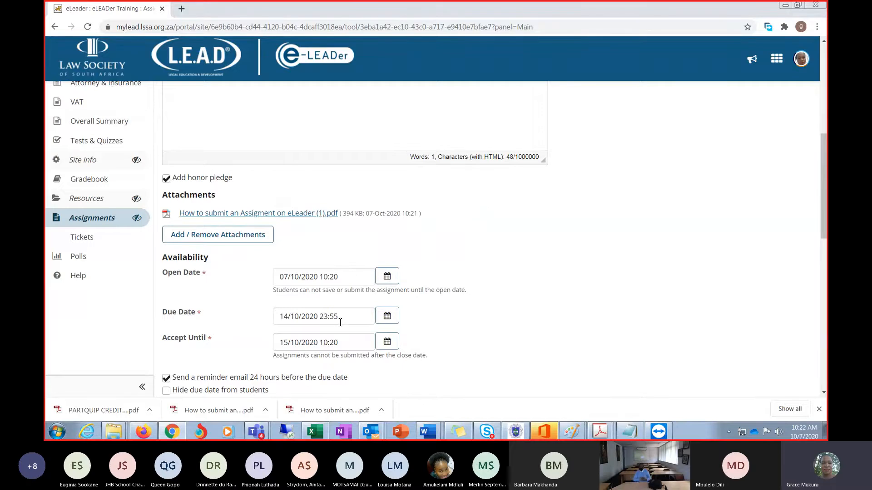
pyautogui.click(387, 345)
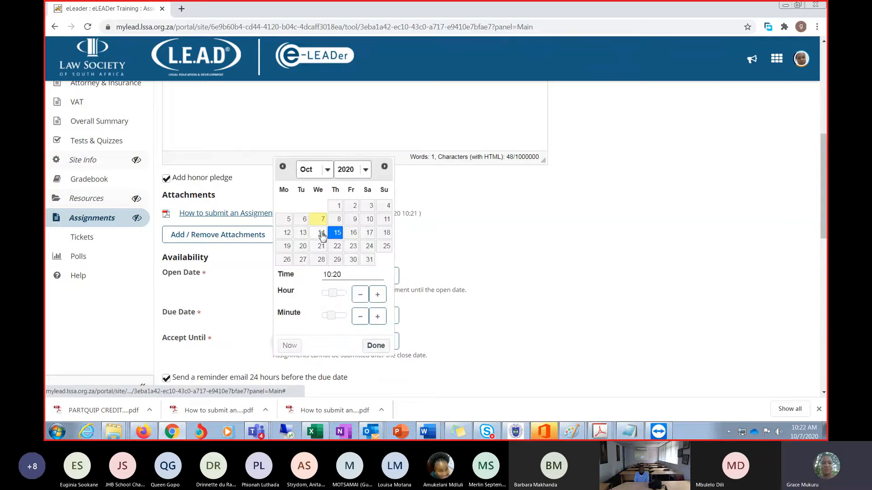
pyautogui.moveTo(333, 293); pyautogui.dragTo(344, 316)
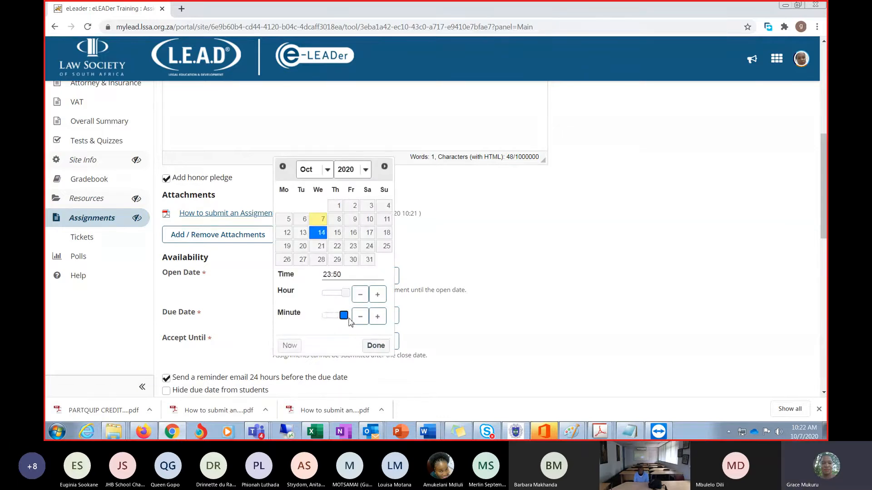
pyautogui.click(336, 233)
pyautogui.click(370, 342)
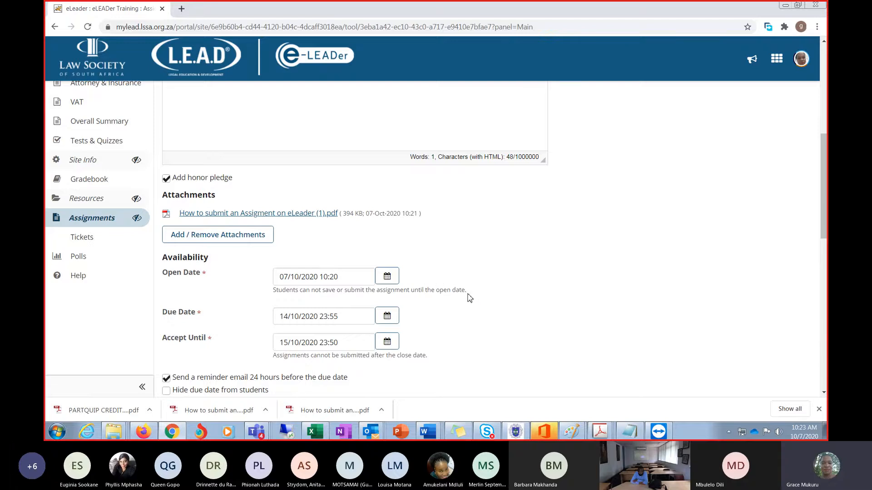
# Set the student submission type to Single Uploaded File only.
pyautogui.scroll(-3, 466, 295)
pyautogui.scroll(-3, 468, 291)
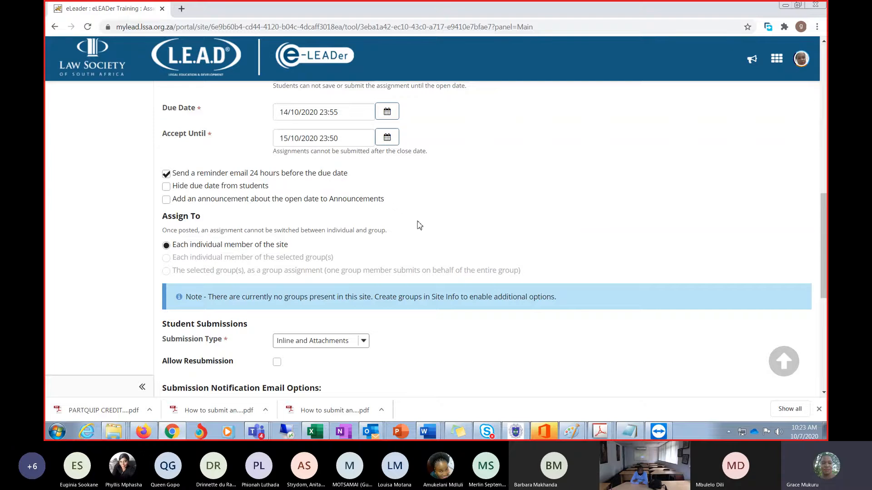
pyautogui.scroll(-1, 420, 227)
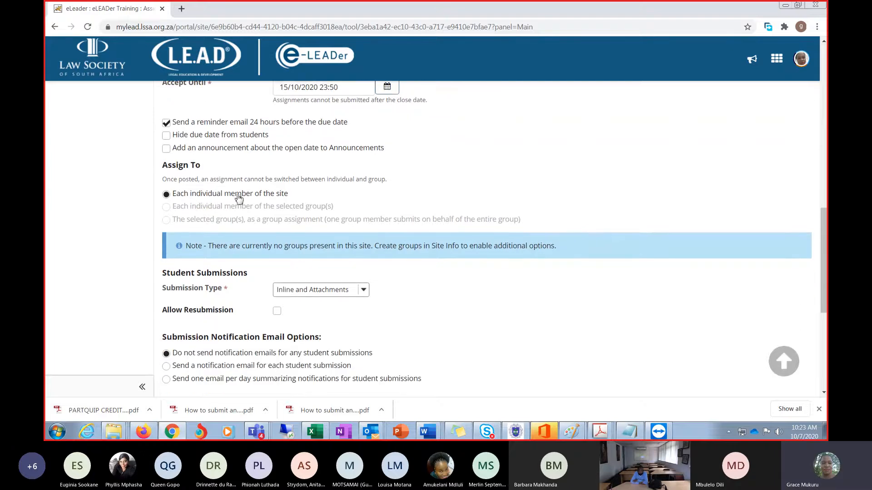
pyautogui.scroll(-2, 370, 209)
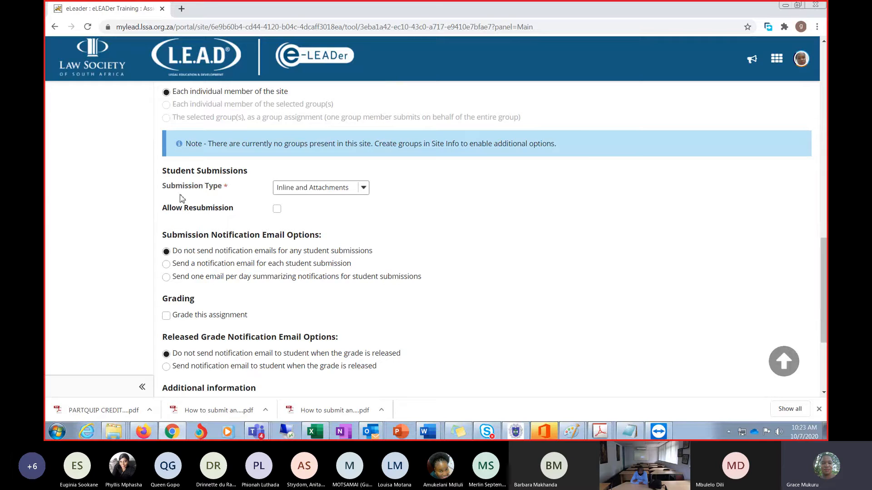
pyautogui.click(364, 190)
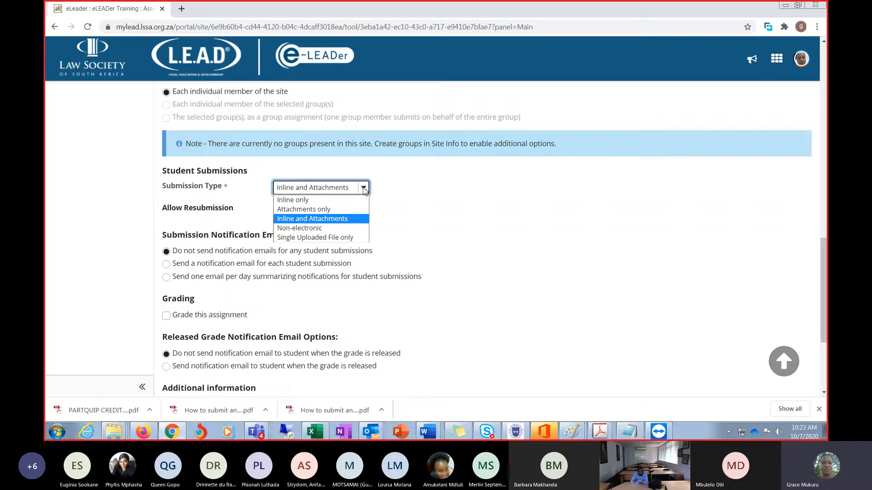
pyautogui.click(320, 211)
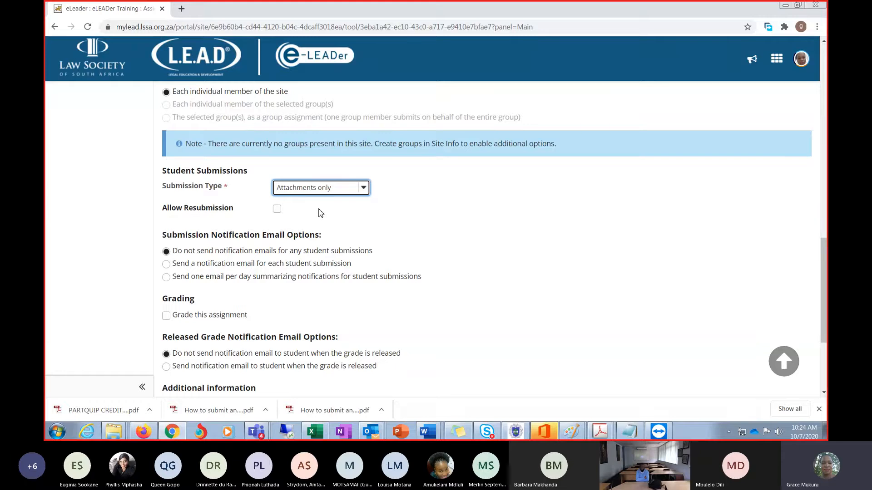
pyautogui.click(366, 189)
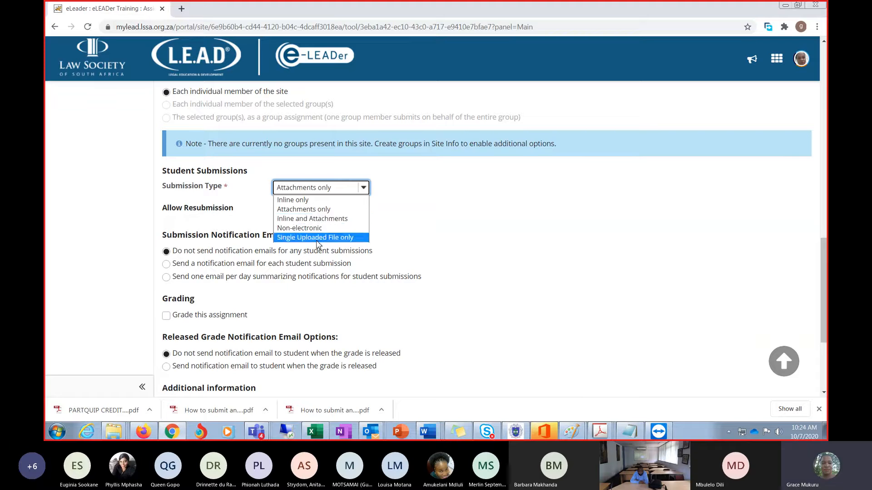
pyautogui.click(318, 238)
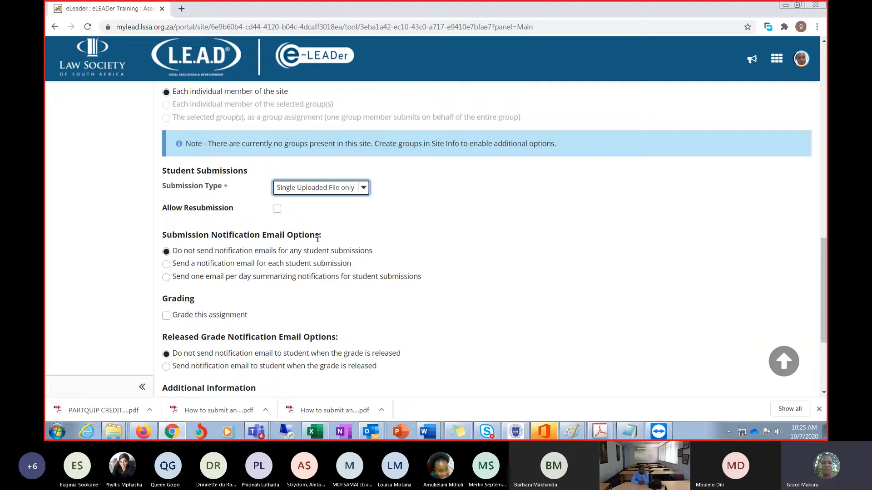
# Allow resubmission of the assignment with an unlimited number of resubmissions.
pyautogui.click(277, 210)
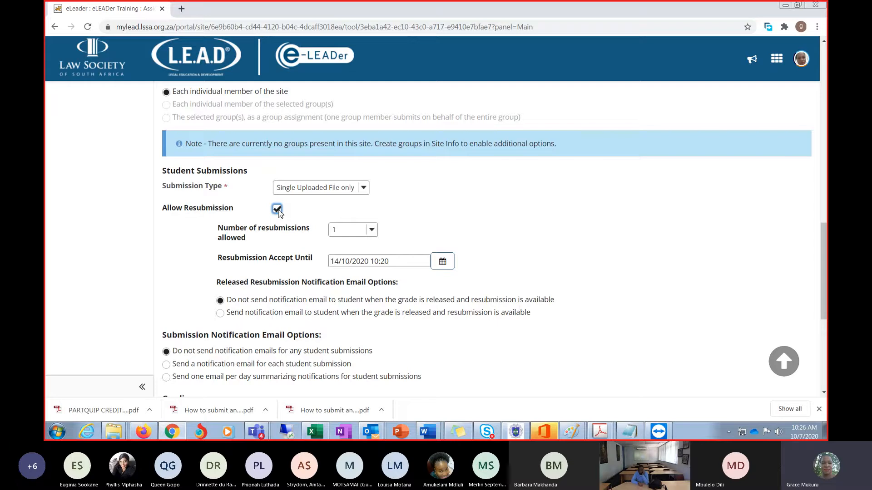
pyautogui.click(376, 231)
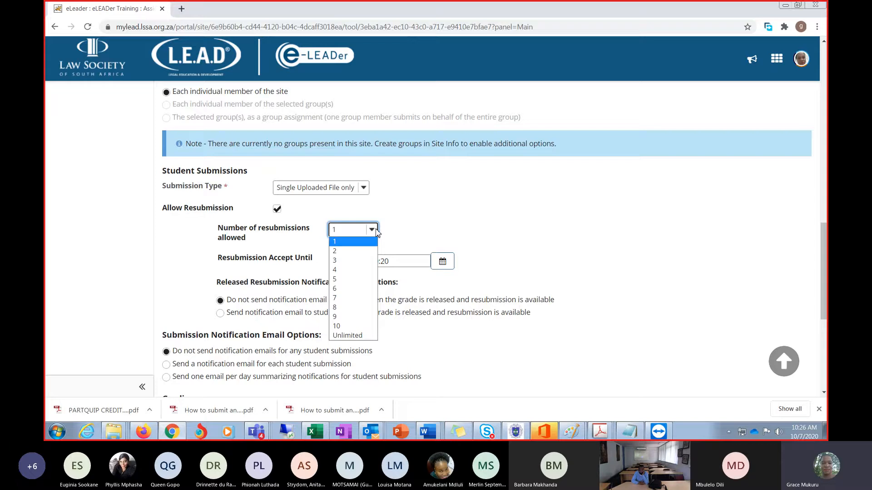
pyautogui.click(352, 336)
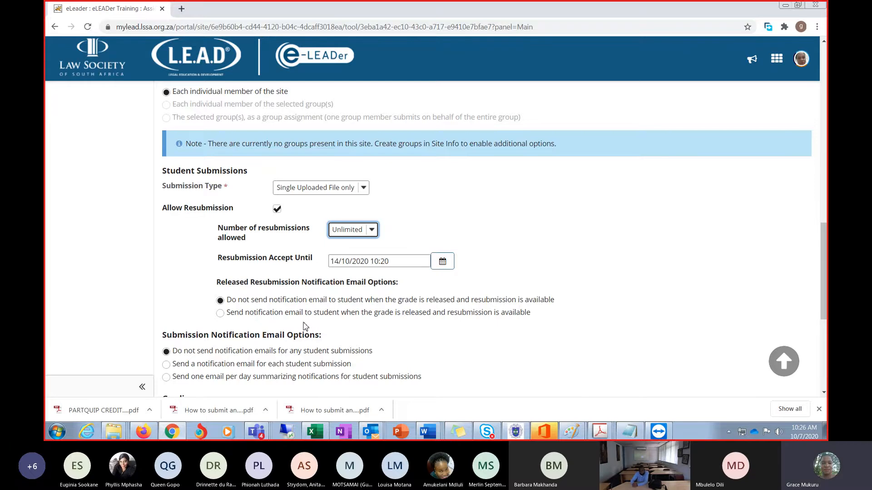
# Enable grading on the Points scale with a maximum of 100 points and send the grades to the Gradebook.
pyautogui.scroll(-1, 304, 330)
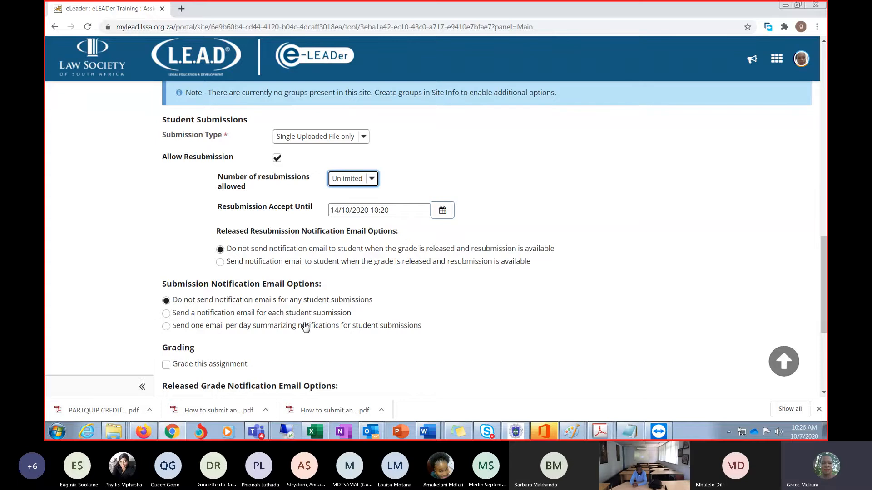
pyautogui.scroll(-2, 299, 324)
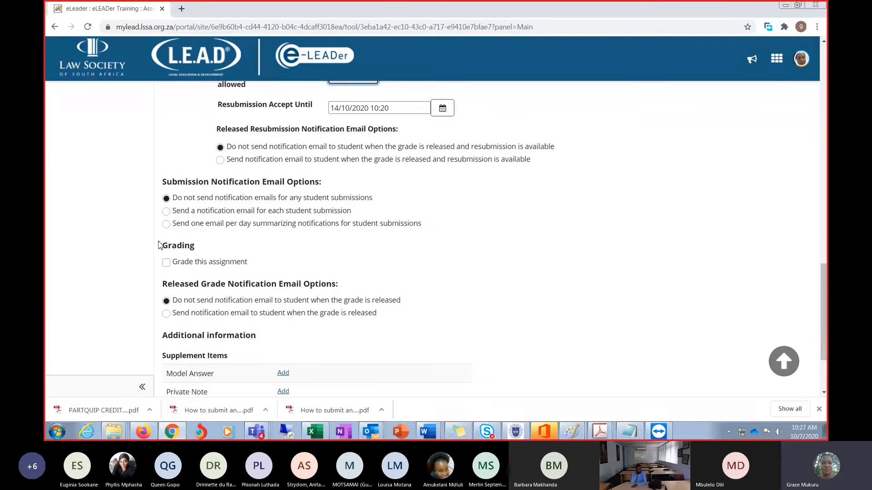
pyautogui.click(166, 263)
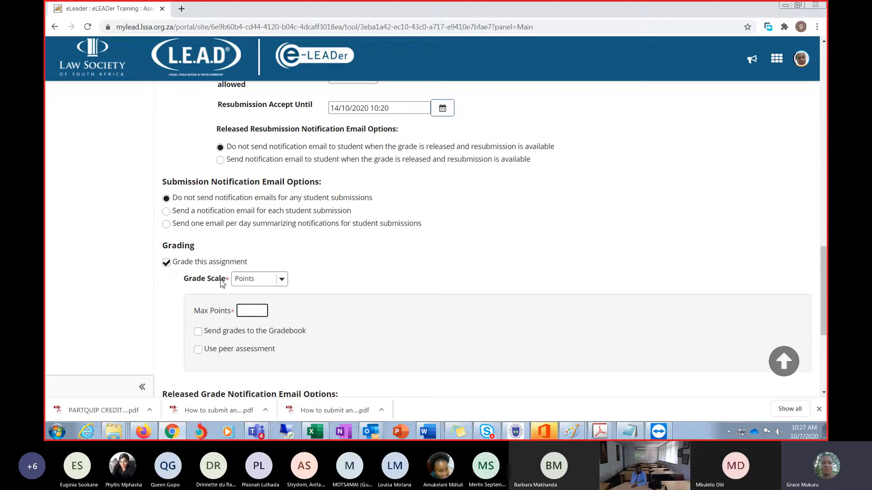
pyautogui.click(278, 282)
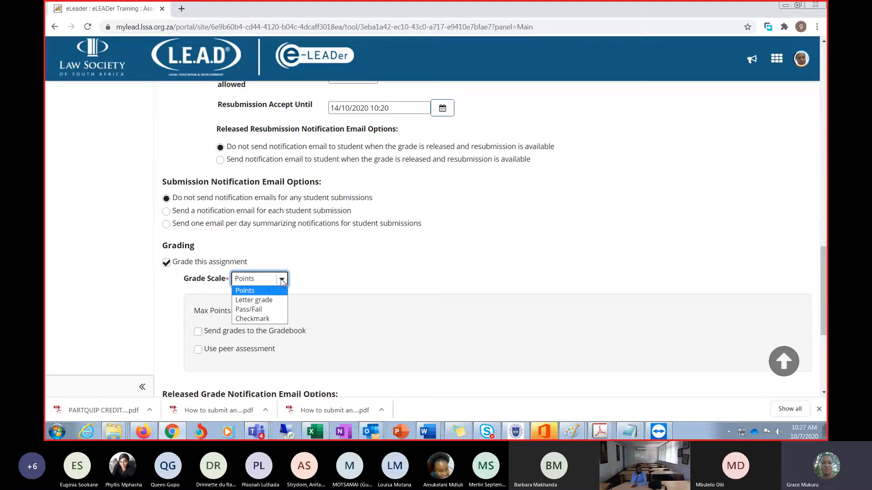
pyautogui.click(262, 291)
pyautogui.click(250, 311)
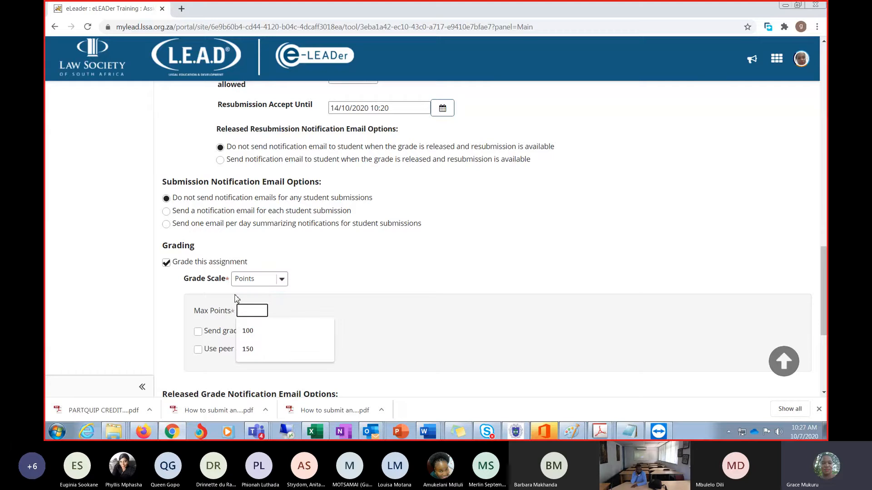
pyautogui.write('100')
pyautogui.click(322, 317)
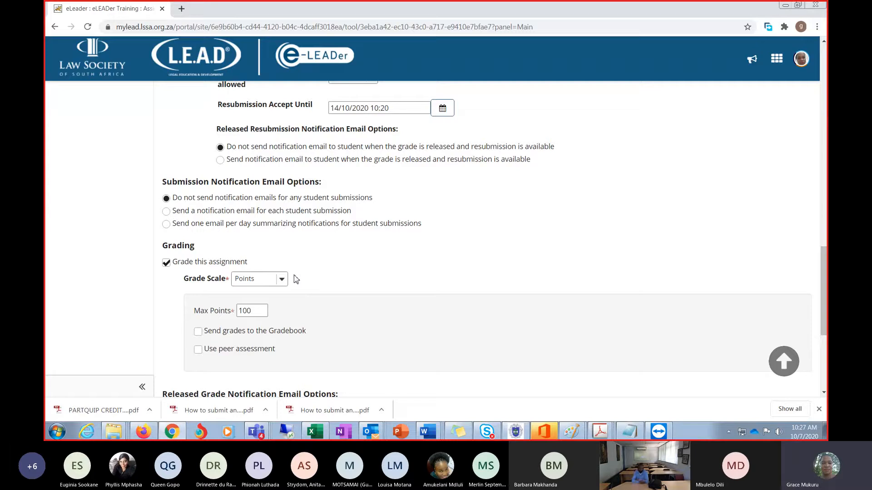
pyautogui.click(197, 331)
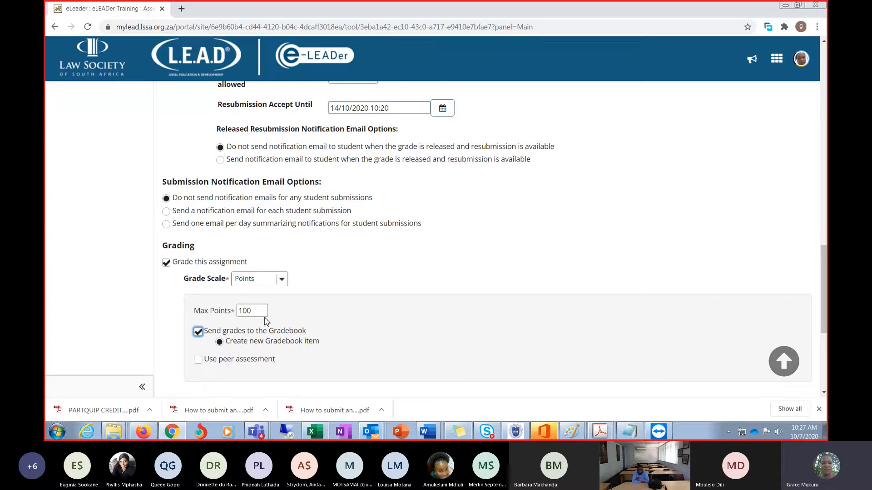
# Review the settings of assignment 3 from title to grading and post the assignment.
pyautogui.scroll(6, 313, 316)
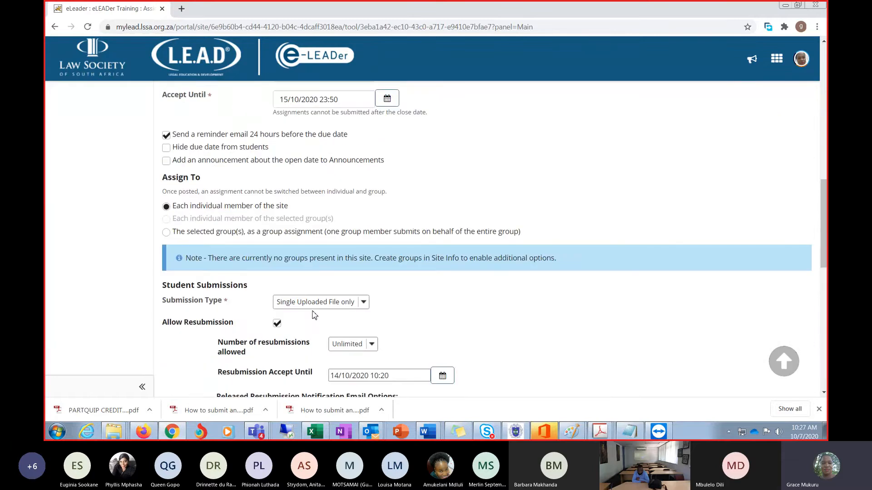
pyautogui.scroll(15, 313, 315)
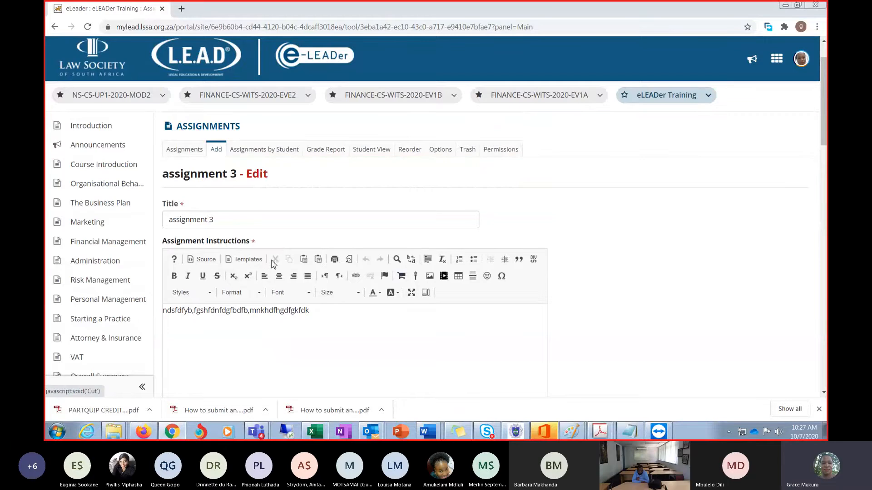
pyautogui.scroll(-2, 290, 265)
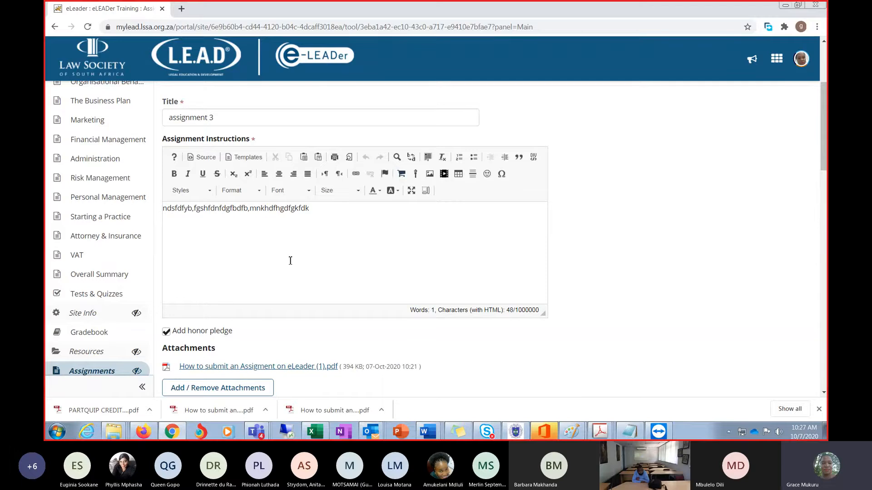
pyautogui.scroll(-6, 290, 261)
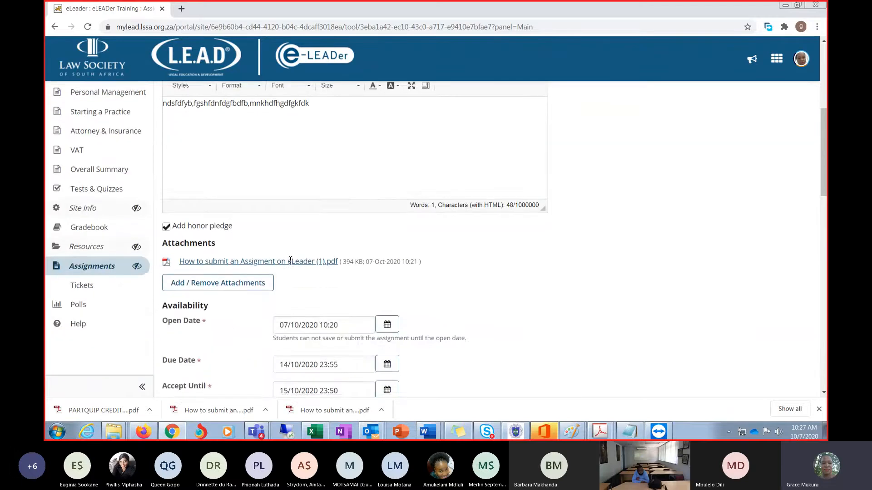
pyautogui.scroll(-10, 291, 265)
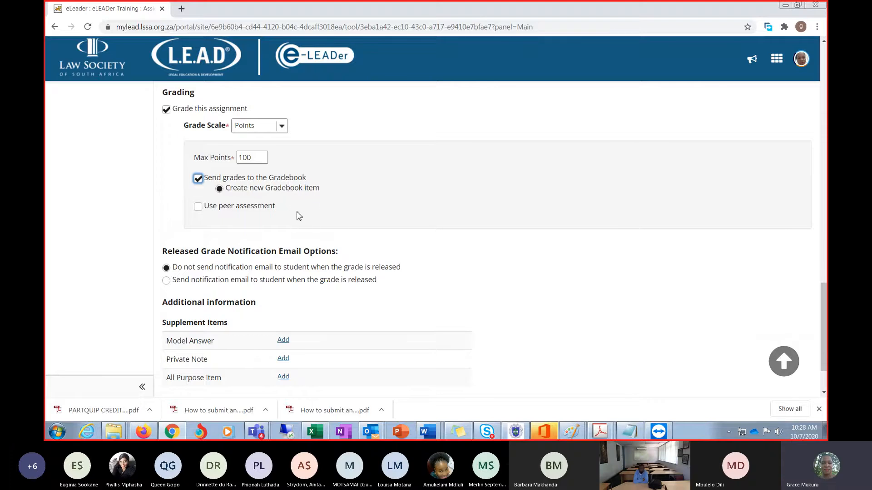
pyautogui.scroll(-2, 281, 218)
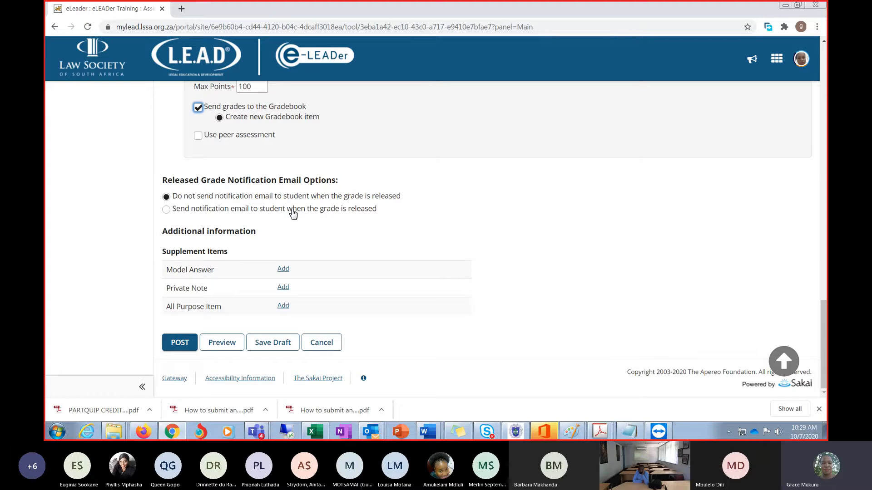
pyautogui.click(177, 343)
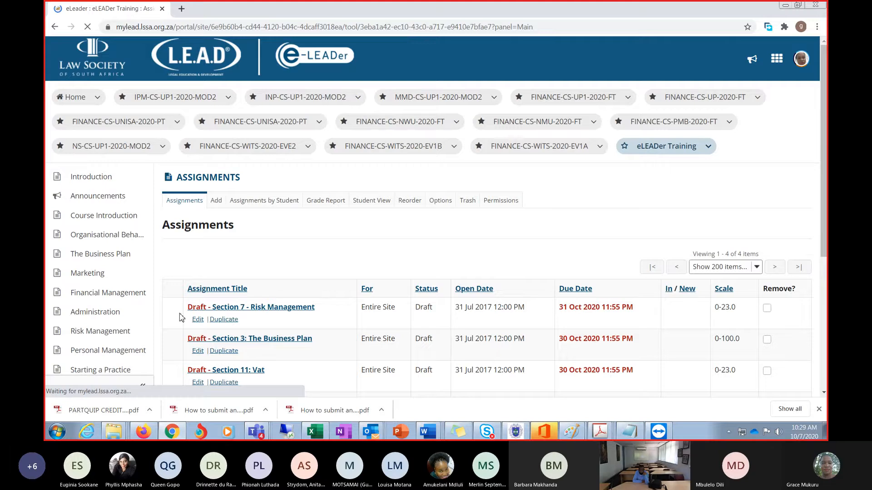
# Open the draft Section 7 - Risk Management assignment for editing and enable the reminder email 24 hours before the due date.
pyautogui.scroll(-5, 255, 300)
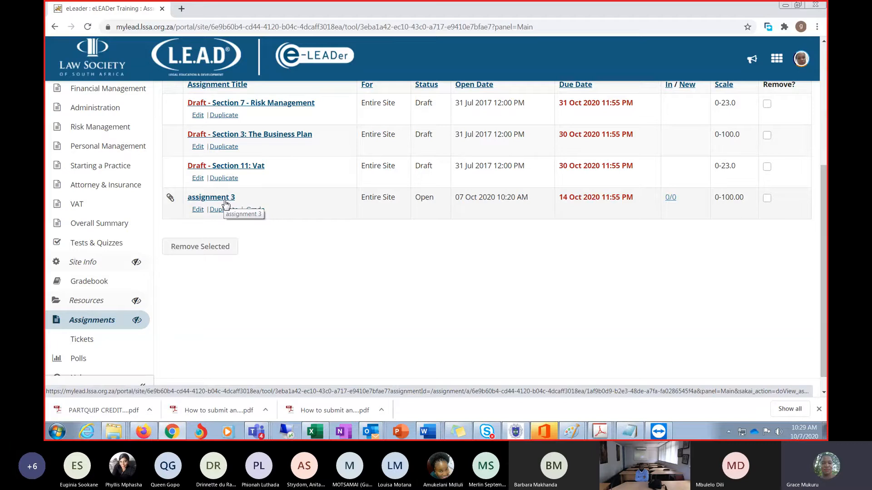
pyautogui.scroll(1, 226, 204)
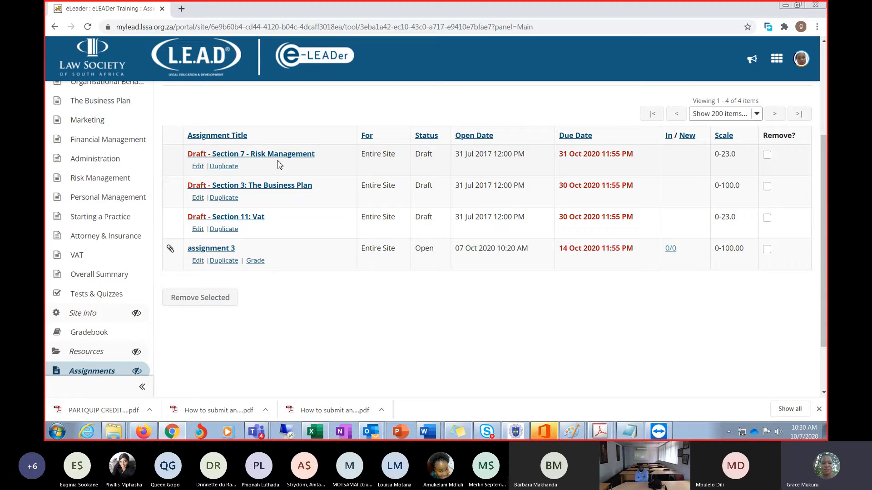
pyautogui.click(197, 168)
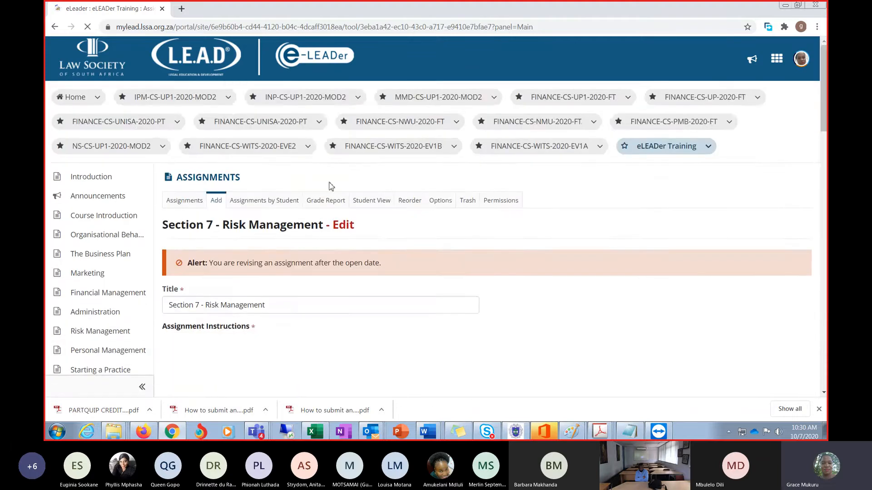
pyautogui.scroll(-2, 478, 211)
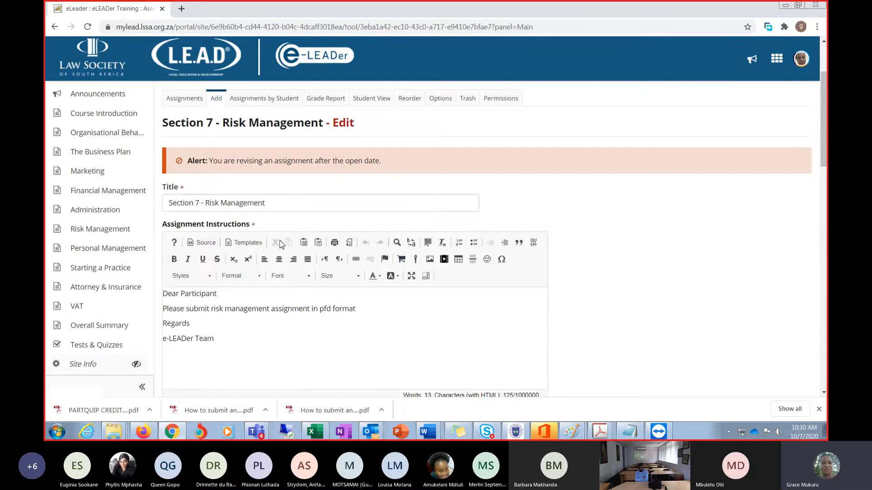
pyautogui.scroll(-4, 302, 241)
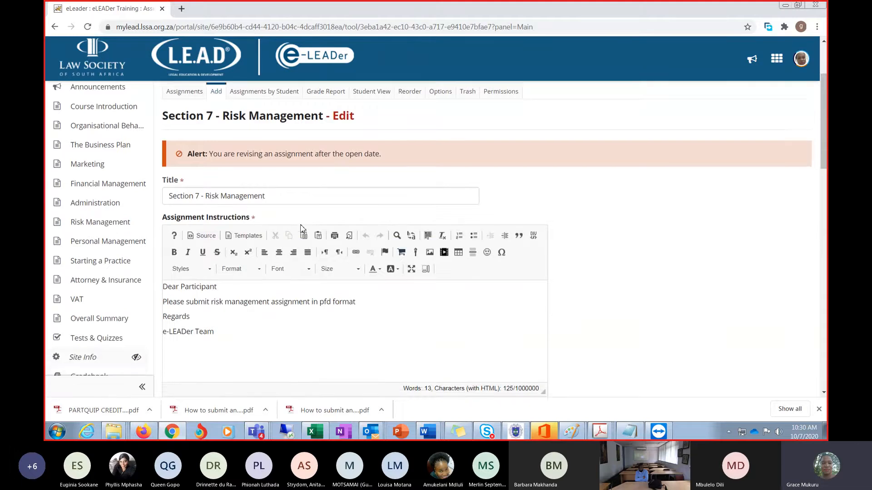
pyautogui.scroll(-1, 302, 245)
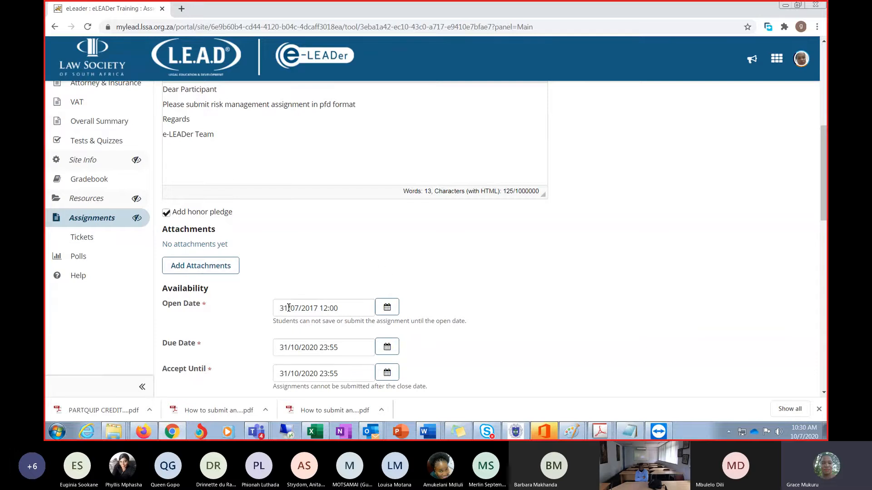
pyautogui.scroll(-1, 329, 328)
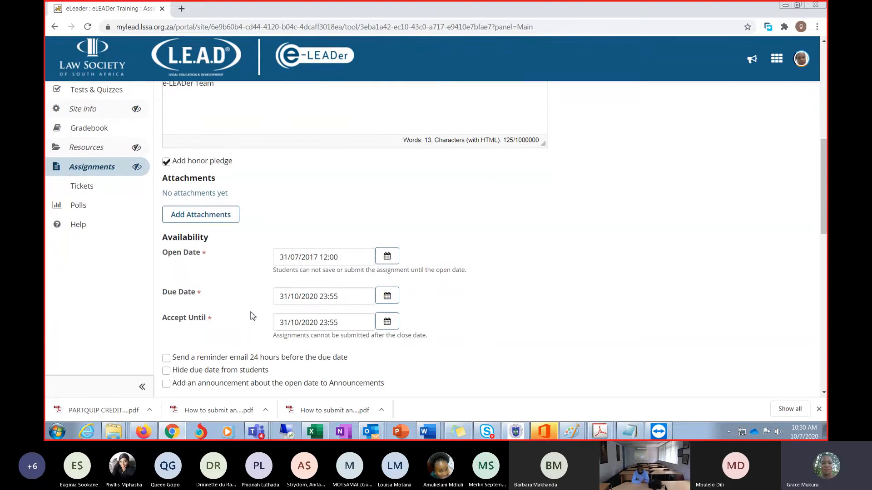
pyautogui.scroll(-2, 249, 315)
pyautogui.click(166, 256)
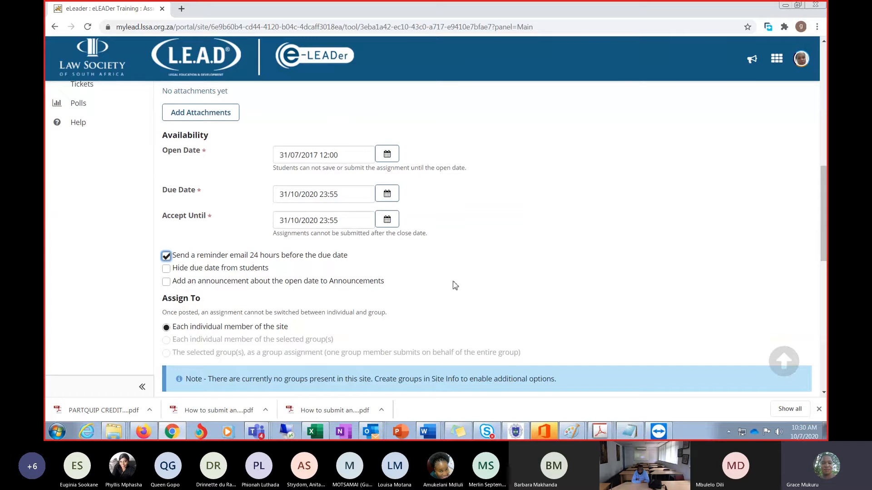
# Set the Section 7 assignment's submission type to Single Uploaded File only and allow resubmission.
pyautogui.scroll(-2, 418, 261)
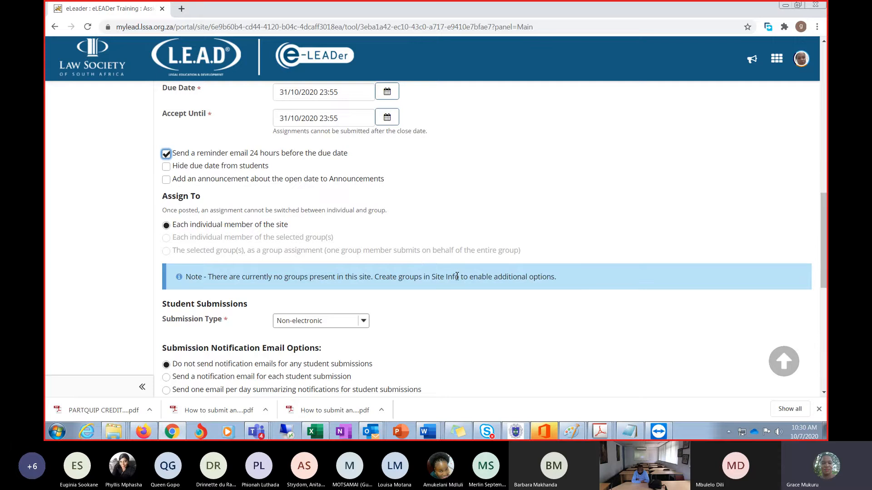
pyautogui.scroll(1, 457, 276)
pyautogui.scroll(-3, 457, 275)
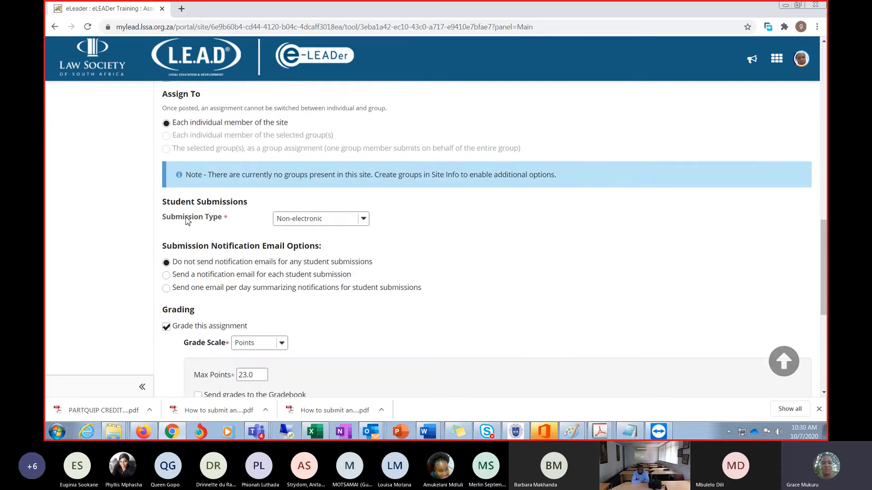
pyautogui.click(365, 220)
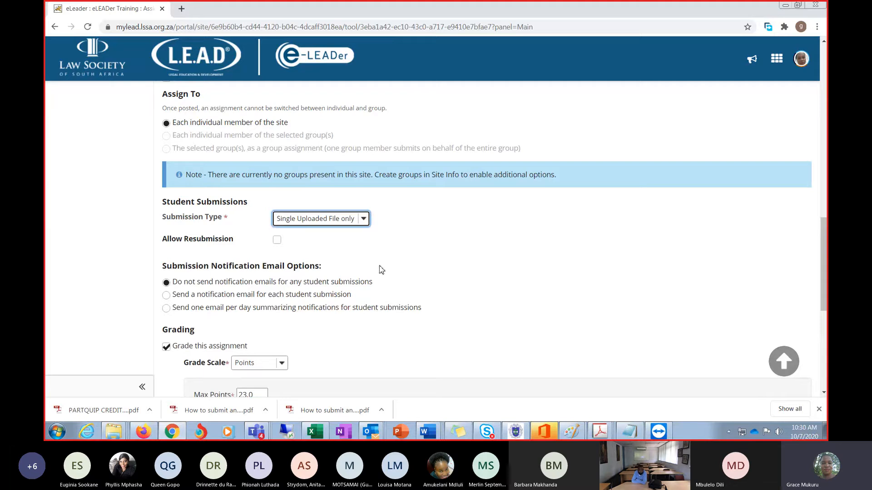
pyautogui.click(277, 240)
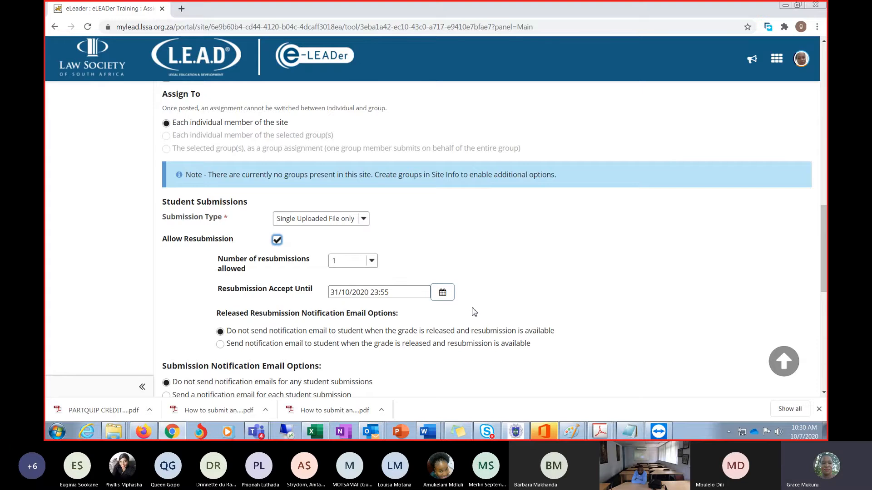
# Go through the Section 7 assignment's grading and notification options and cancel the edit without saving.
pyautogui.scroll(-5, 474, 312)
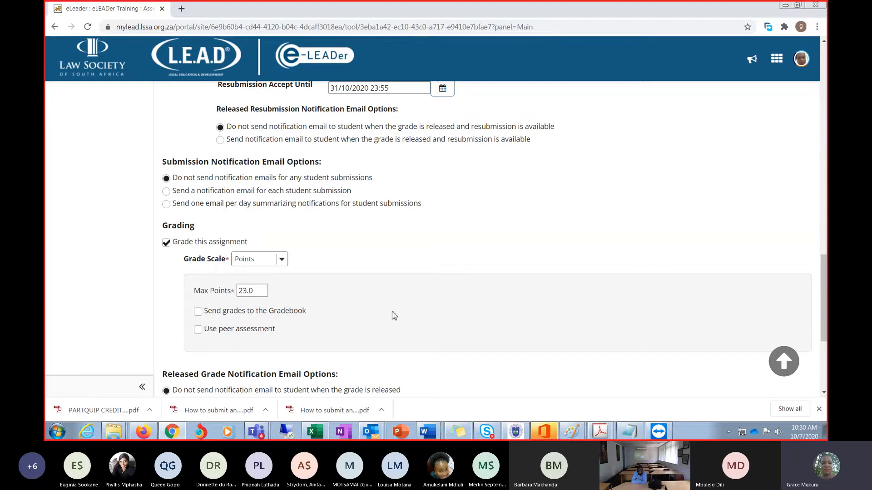
pyautogui.scroll(-3, 398, 315)
pyautogui.scroll(-1, 401, 310)
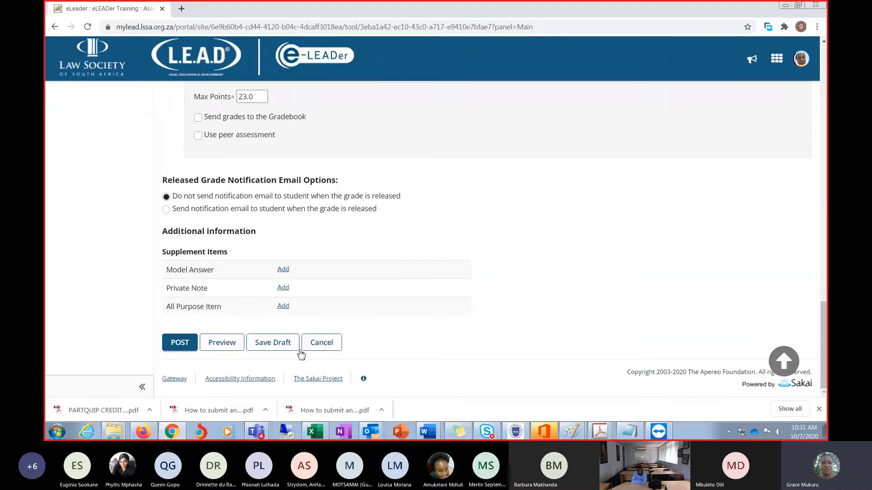
pyautogui.click(328, 348)
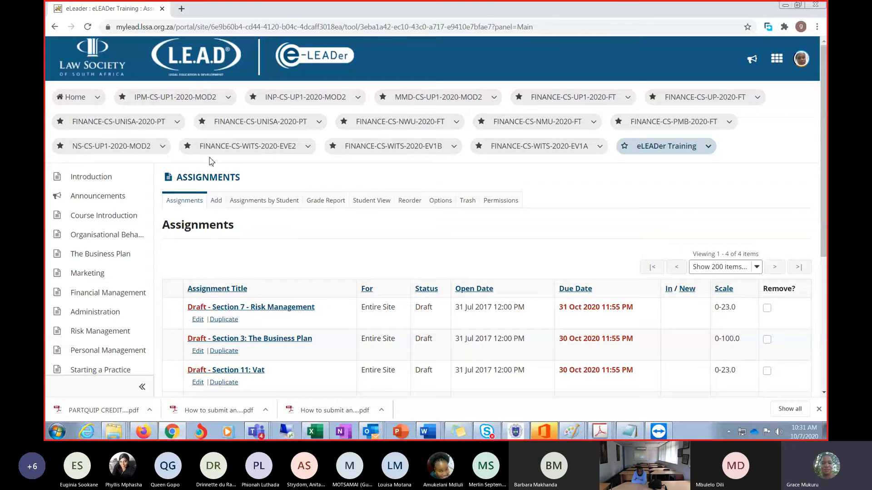
# Examine the Assignments permissions for the access and maintain roles and return to the assignment list.
pyautogui.scroll(-5, 475, 212)
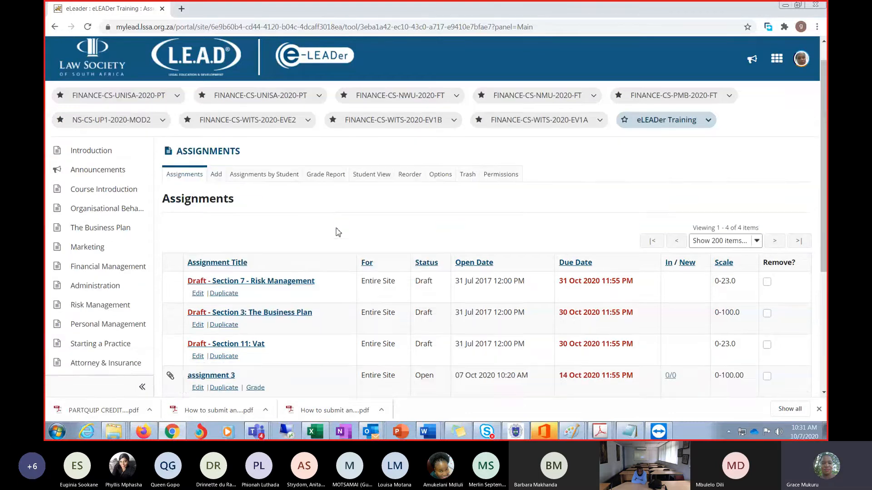
pyautogui.scroll(5, 337, 226)
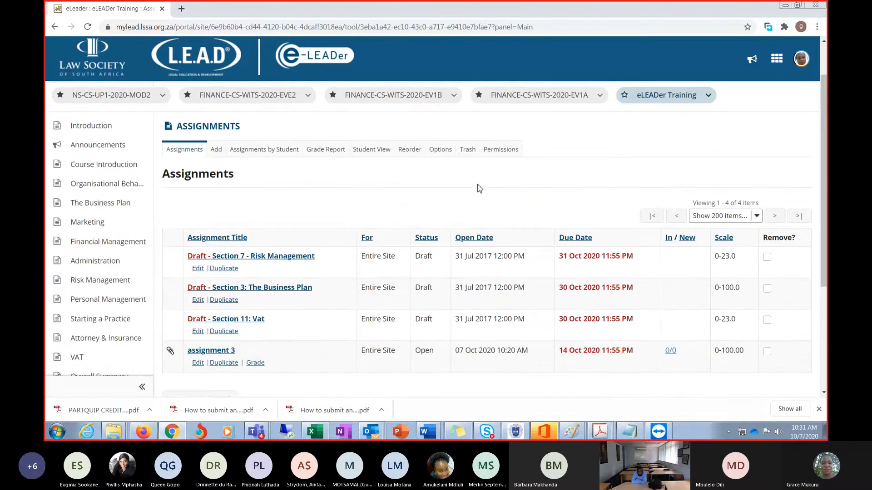
pyautogui.click(487, 153)
pyautogui.scroll(-3, 458, 217)
pyautogui.scroll(3, 459, 227)
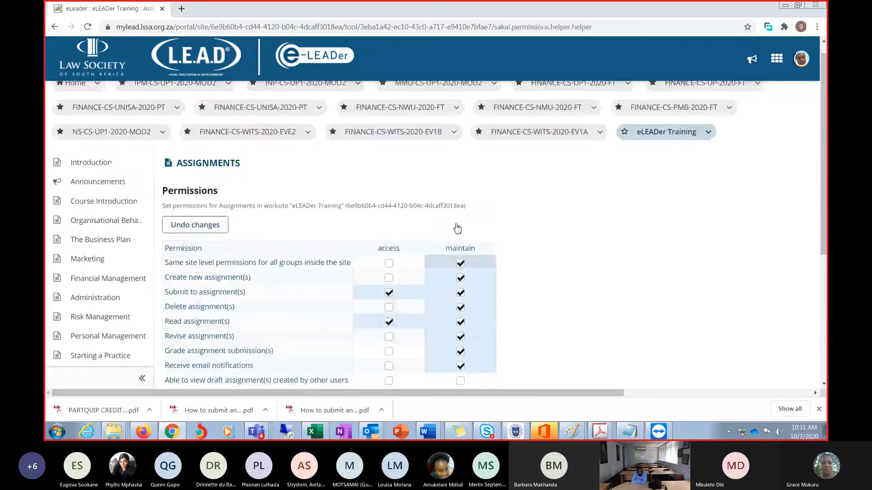
pyautogui.click(193, 184)
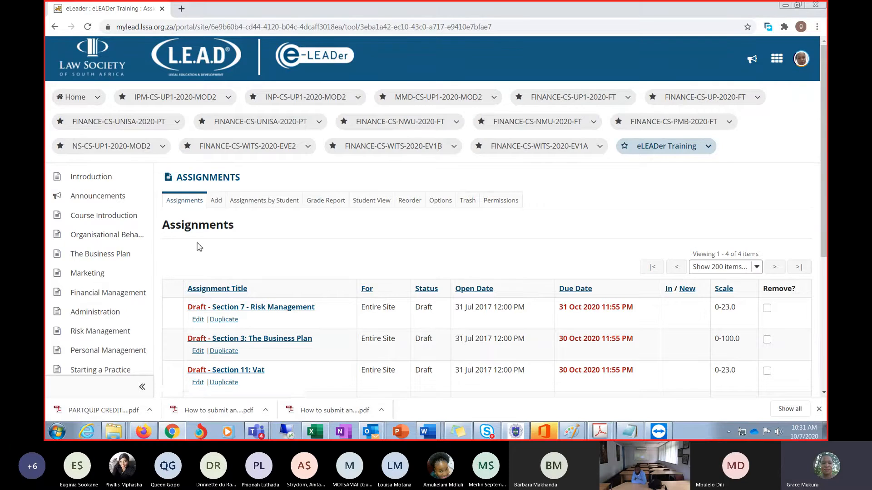
# Open the form for adding participants to the eLEADer Training site in Site Info.
pyautogui.scroll(-2, 89, 300)
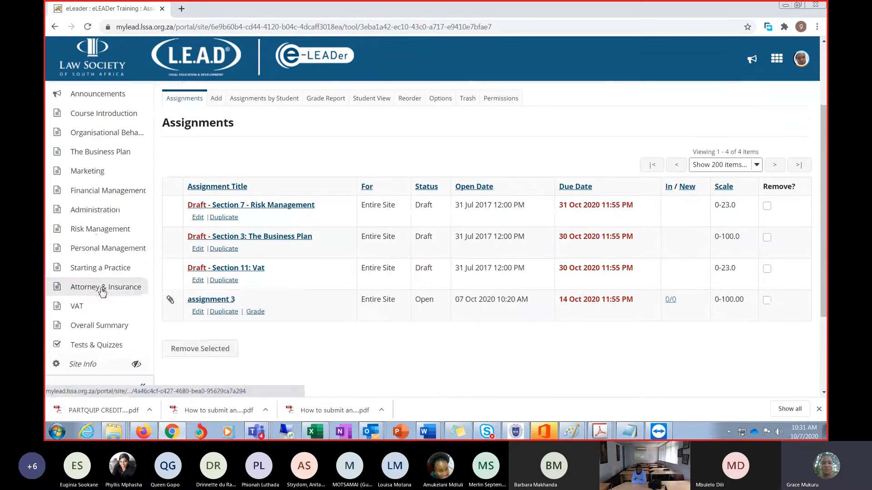
pyautogui.scroll(-2, 101, 287)
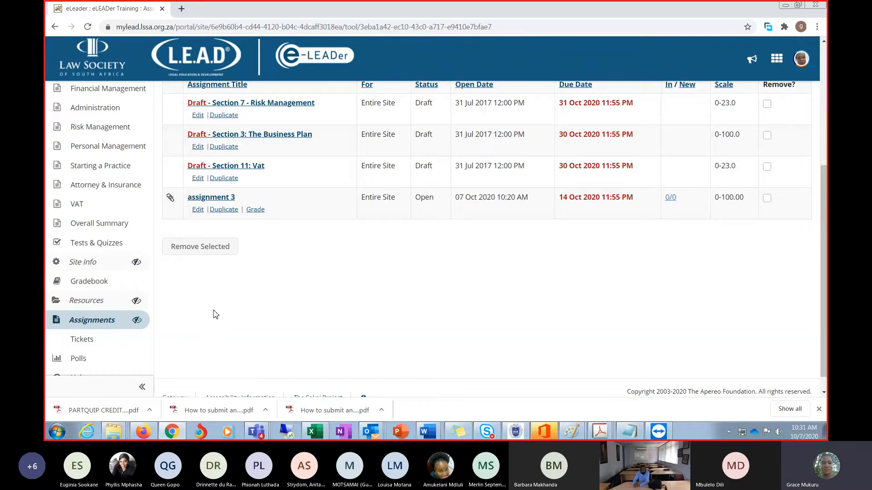
pyautogui.click(90, 263)
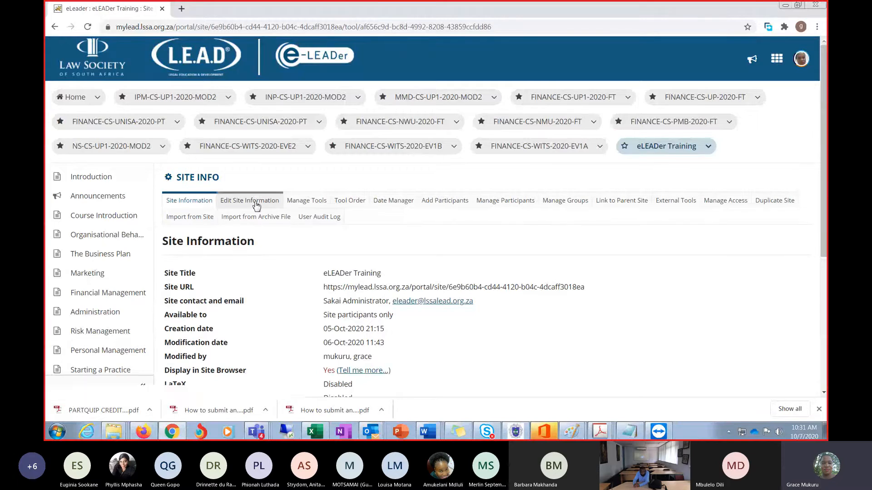
pyautogui.click(451, 204)
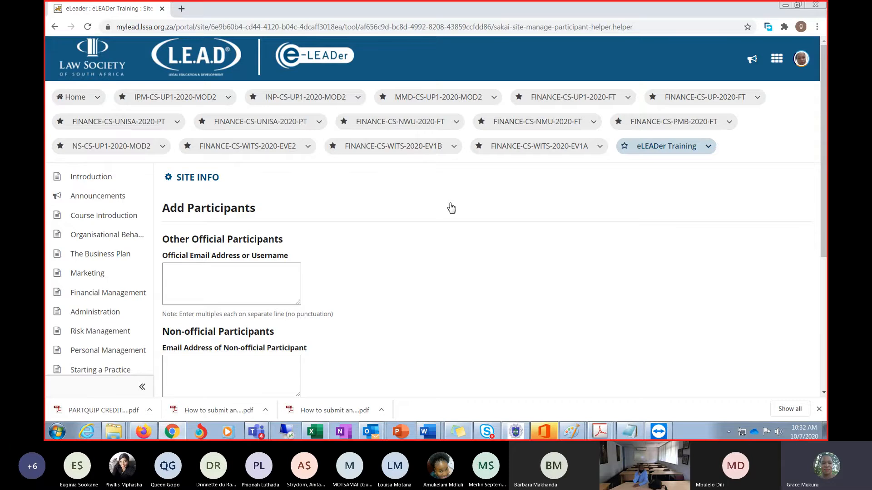
# Switch to the group training workbook in Excel and copy the participants' email addresses in cells B1:B10.
pyautogui.click(314, 432)
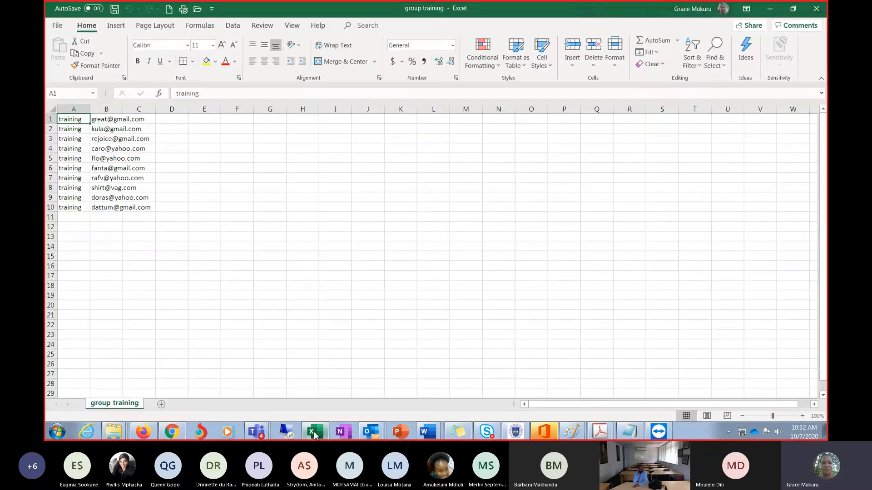
pyautogui.click(151, 296)
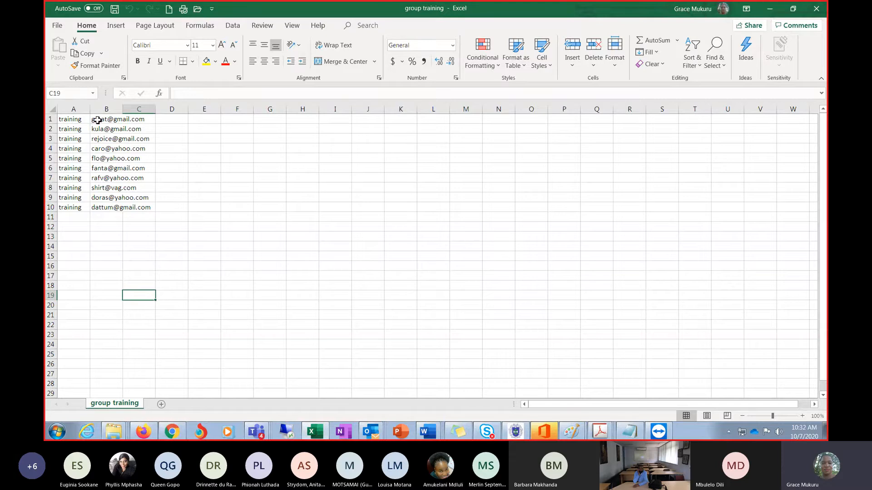
pyautogui.moveTo(101, 119); pyautogui.dragTo(108, 207)
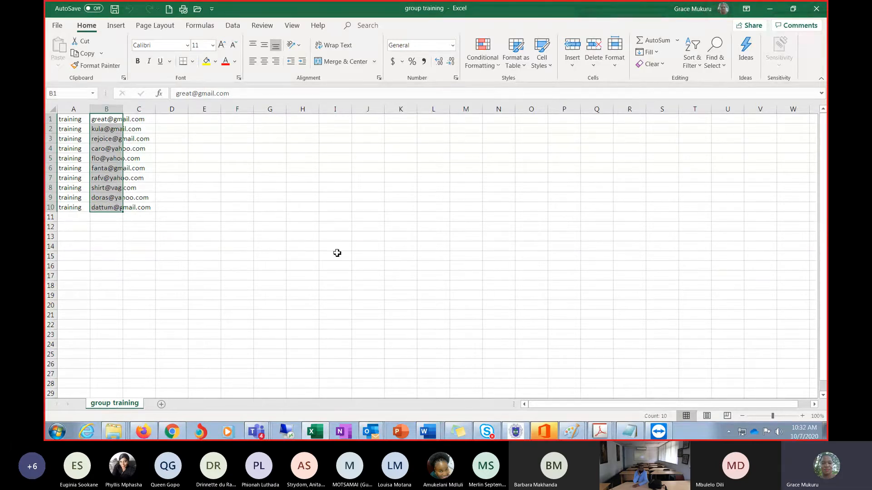
pyautogui.hotkey('ctrl', 'c')
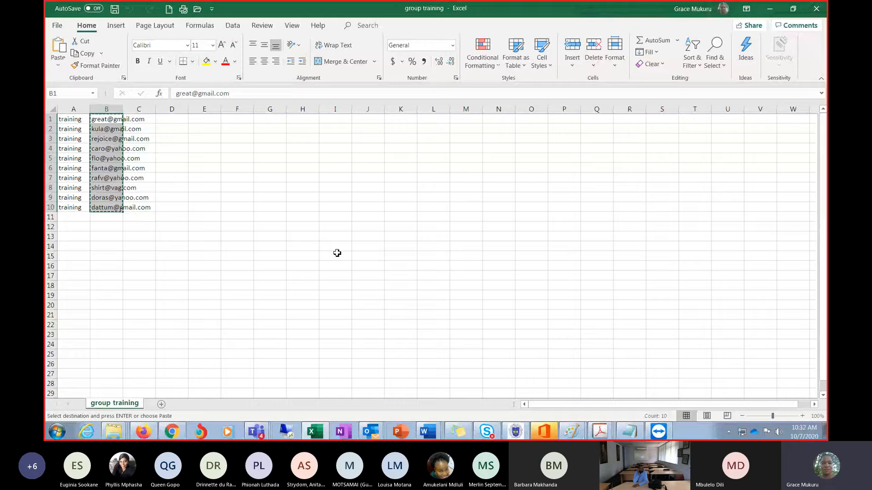
# Switch back to Chrome, paste the email addresses as official participants, and continue with the same role for all and Active status.
pyautogui.click(172, 433)
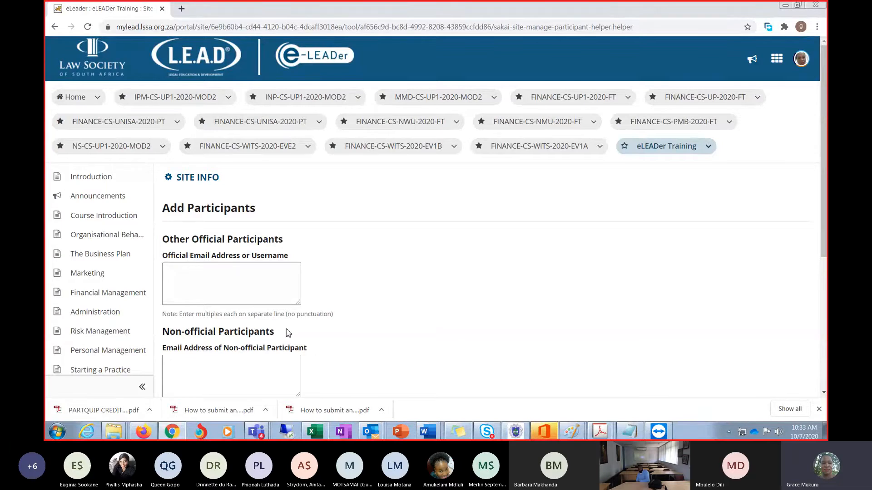
pyautogui.click(217, 277)
pyautogui.hotkey('ctrl', 'v')
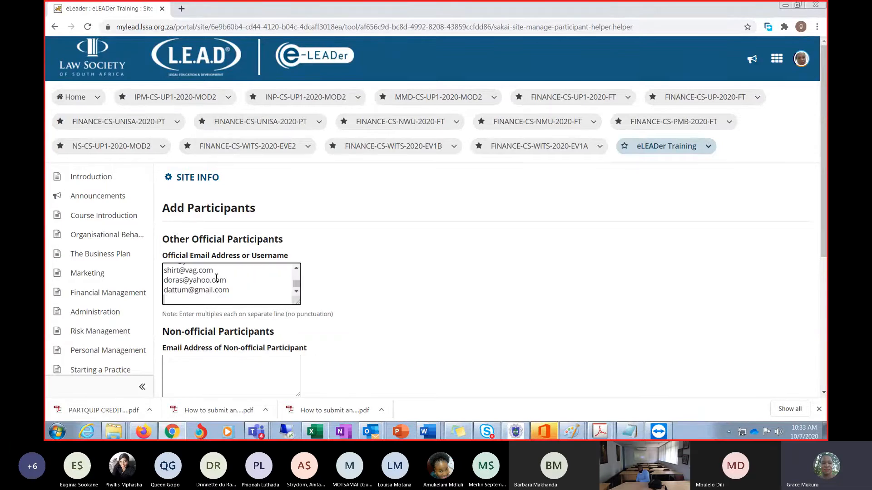
pyautogui.scroll(-1, 368, 262)
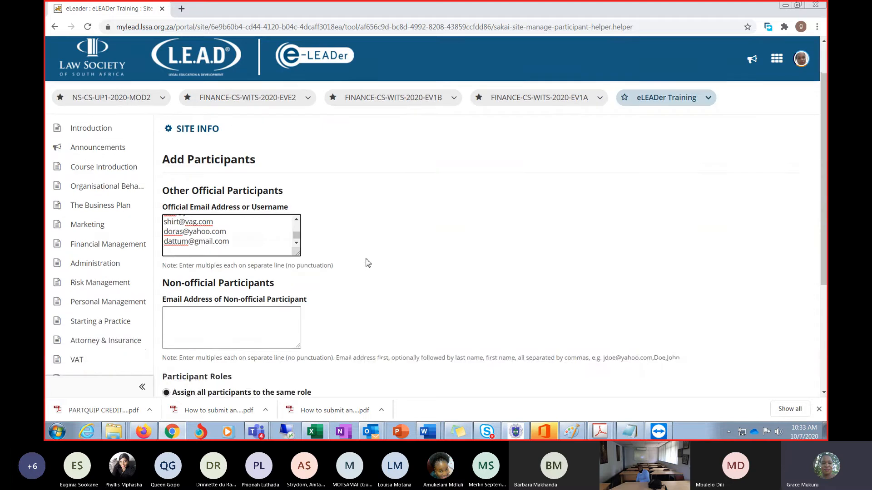
pyautogui.scroll(-2, 367, 263)
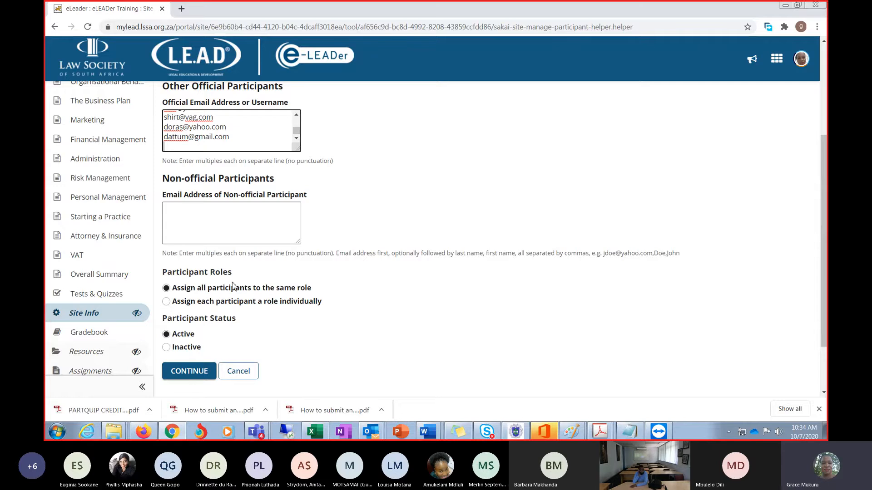
pyautogui.click(188, 373)
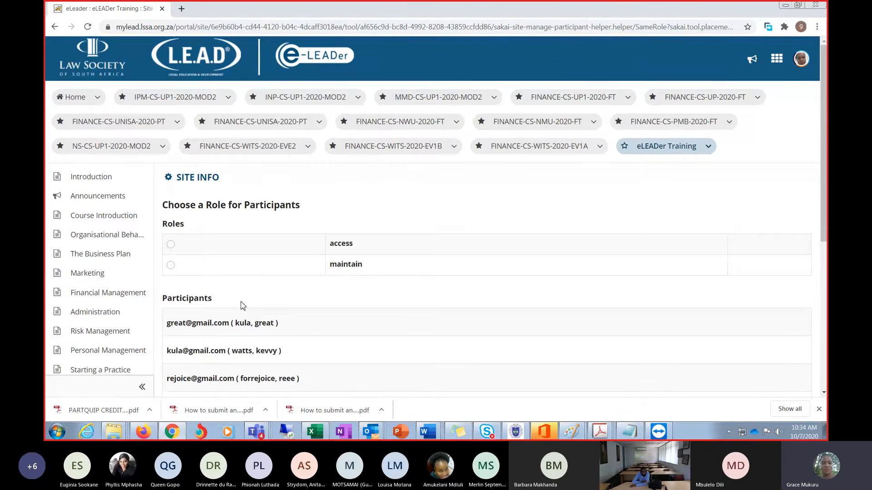
# Assign the access role to all the listed participants and continue to the email notification options.
pyautogui.scroll(-1, 243, 306)
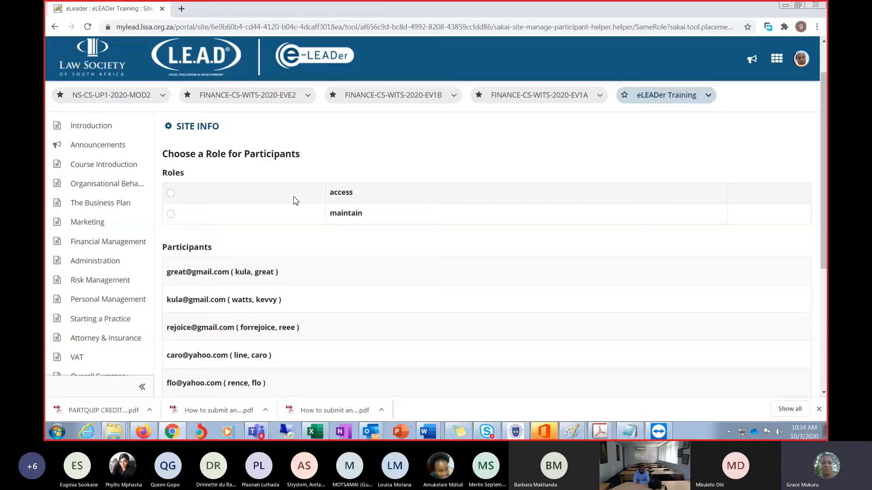
pyautogui.click(171, 193)
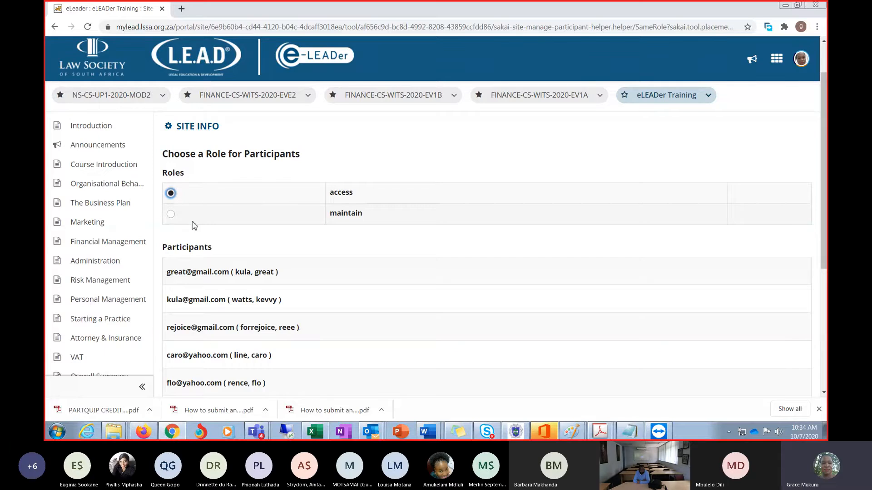
pyautogui.scroll(-4, 289, 257)
pyautogui.scroll(-1, 294, 262)
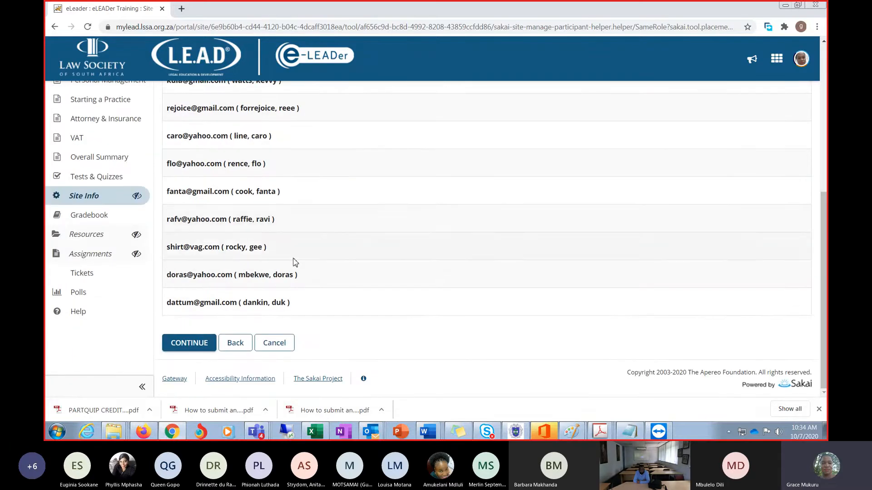
pyautogui.click(203, 343)
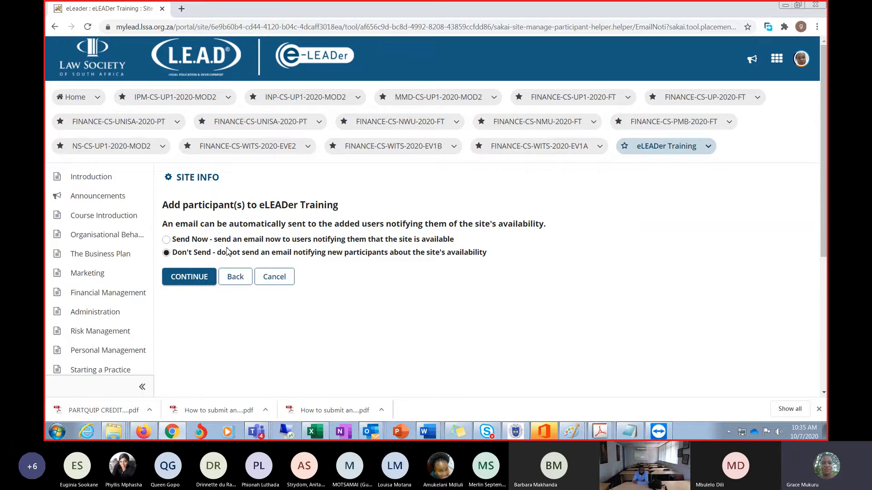
# Try the Send Now notification option, set it back to Don't Send, and continue to the participant confirmation.
pyautogui.click(166, 240)
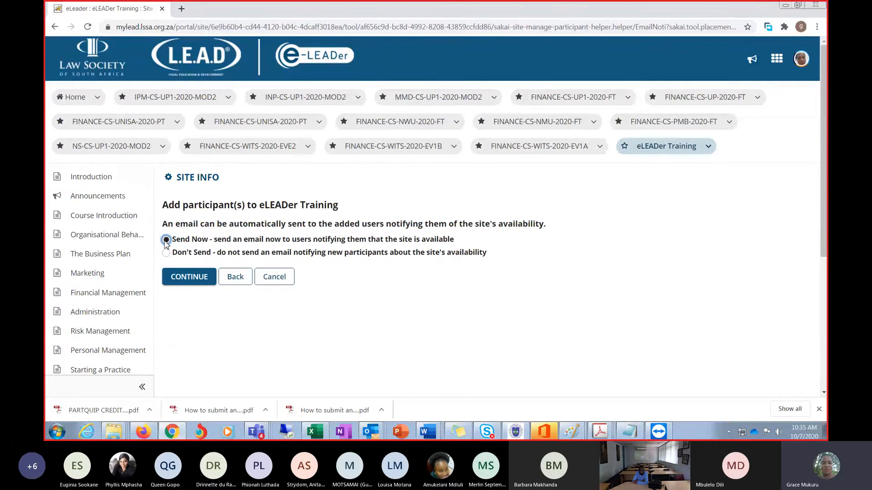
pyautogui.click(166, 253)
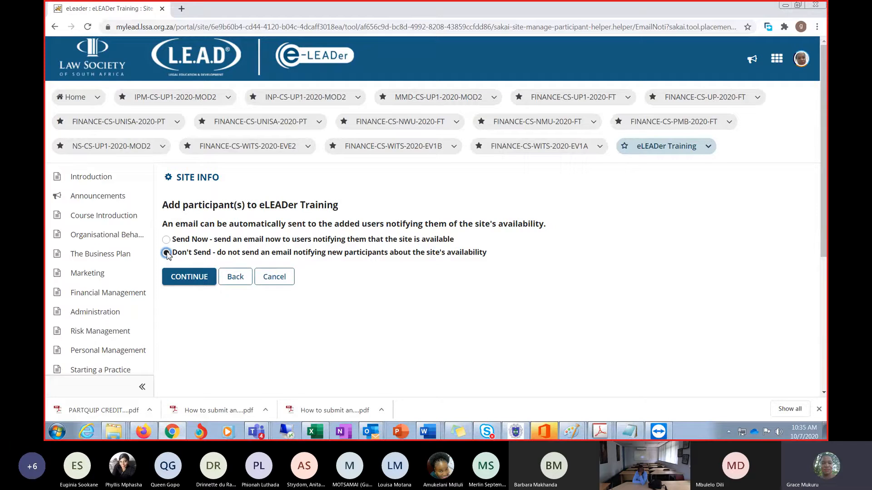
pyautogui.click(189, 276)
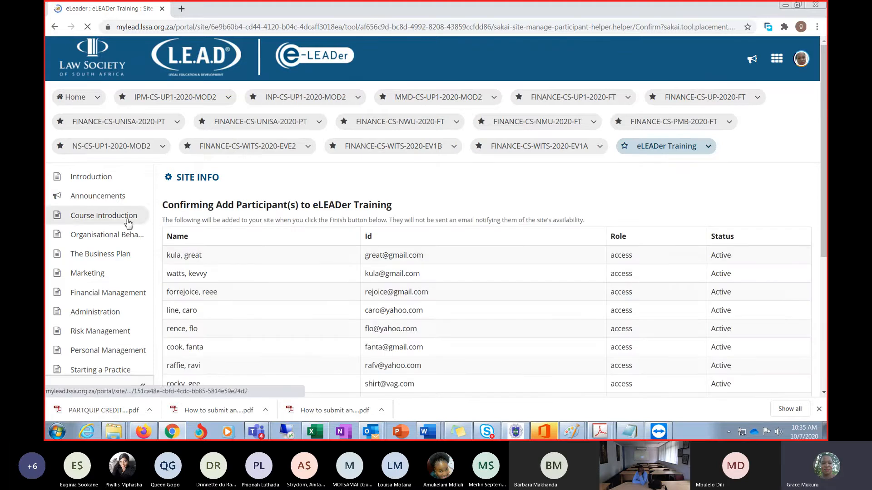
# Review the participants to add, finish adding them to eLEADer Training, and check the Manage Participants list.
pyautogui.scroll(-3, 270, 257)
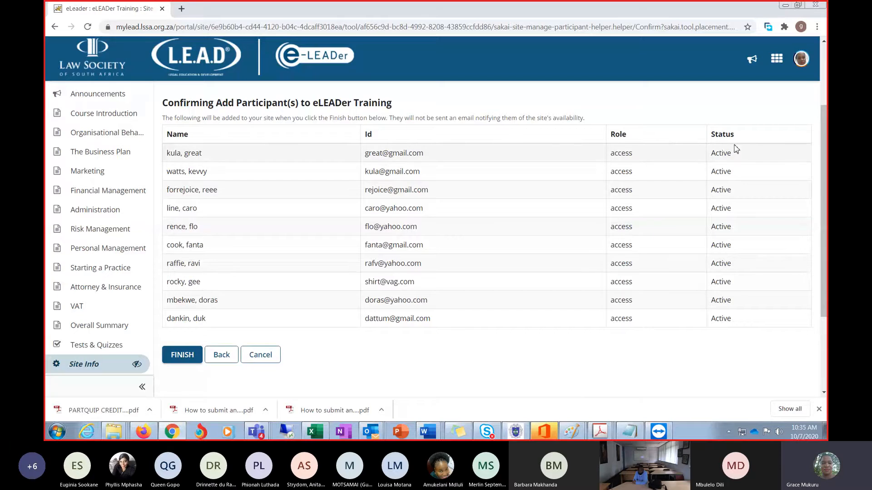
pyautogui.scroll(-3, 273, 236)
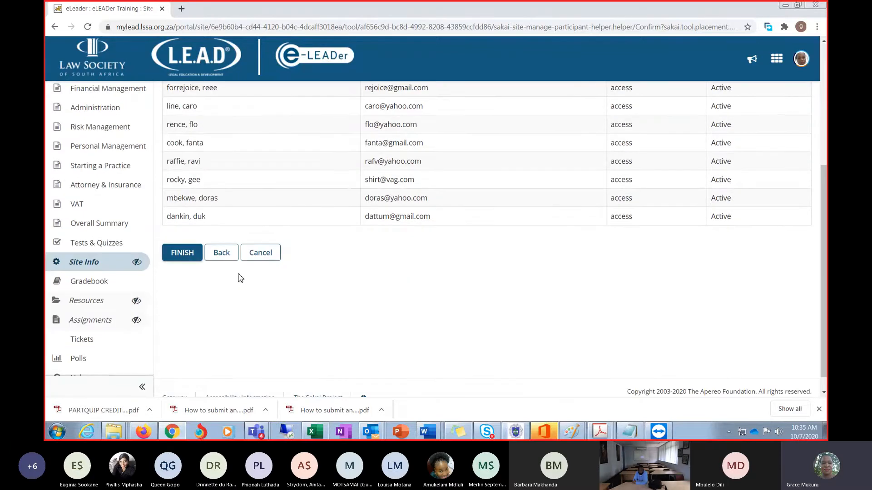
pyautogui.click(182, 253)
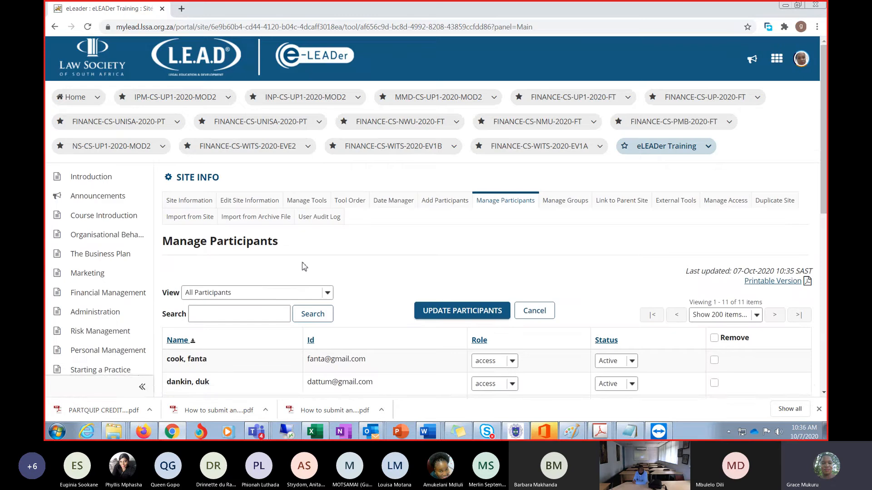
pyautogui.scroll(-1, 358, 253)
pyautogui.scroll(-6, 361, 240)
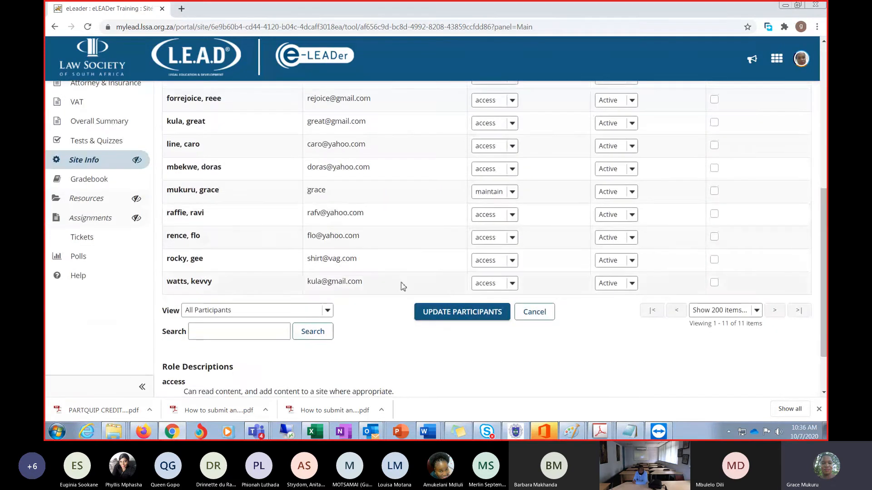
pyautogui.scroll(1, 443, 191)
pyautogui.scroll(6, 442, 211)
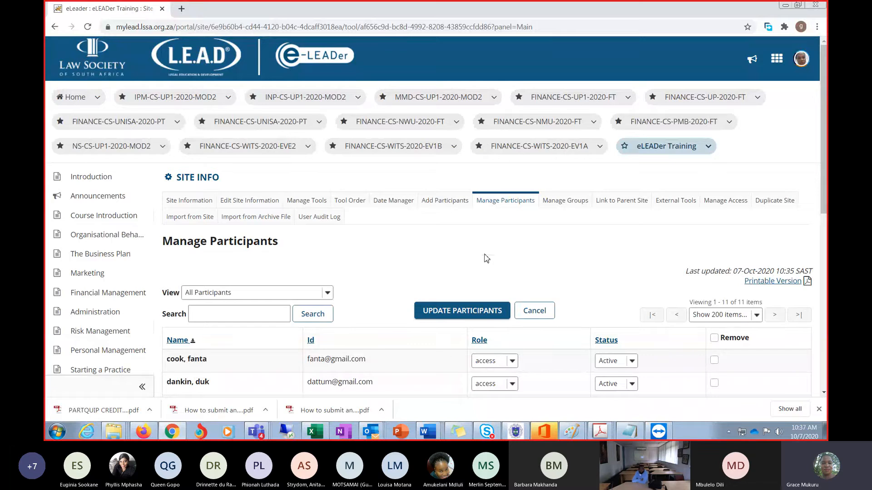
# Start a new group for the eLEADer Training site and title it "resub".
pyautogui.click(572, 203)
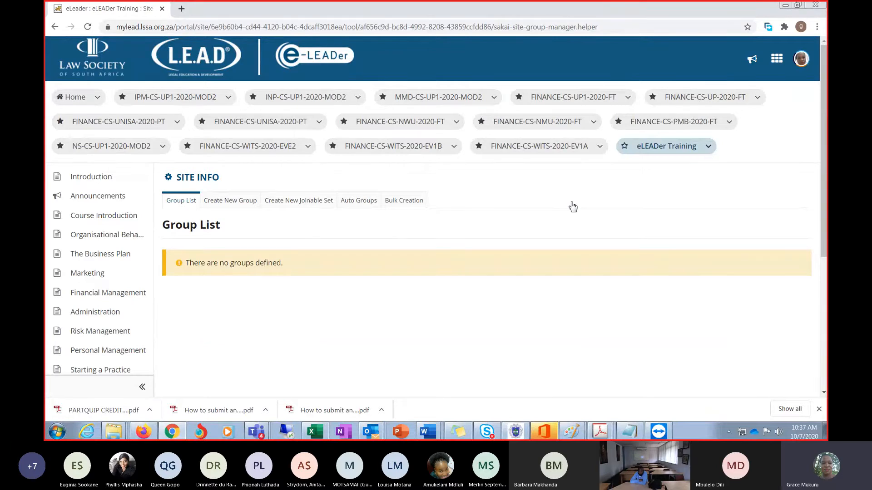
pyautogui.click(222, 204)
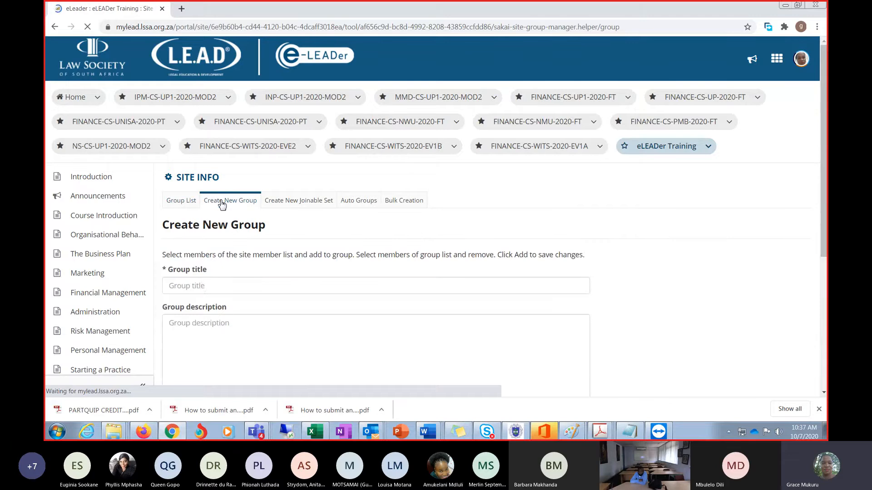
pyautogui.click(203, 287)
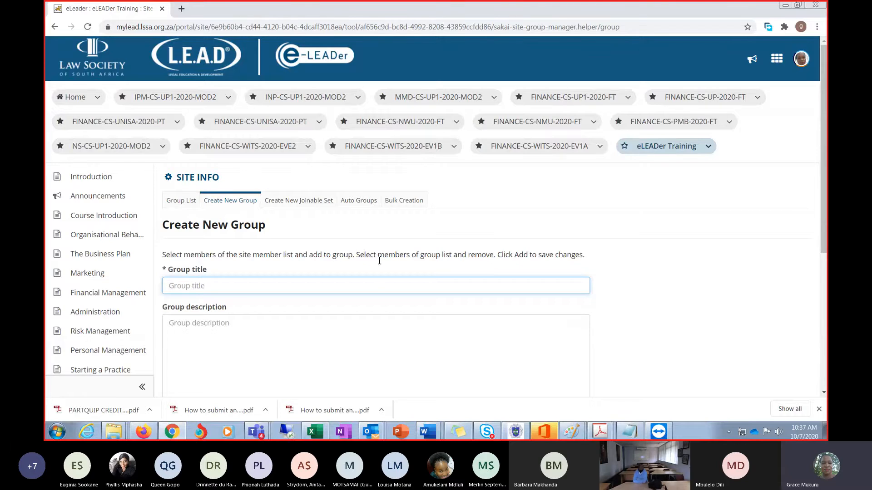
pyautogui.write('resub')
# Assign five of the available site participants as members of the resub group.
pyautogui.scroll(-5, 373, 259)
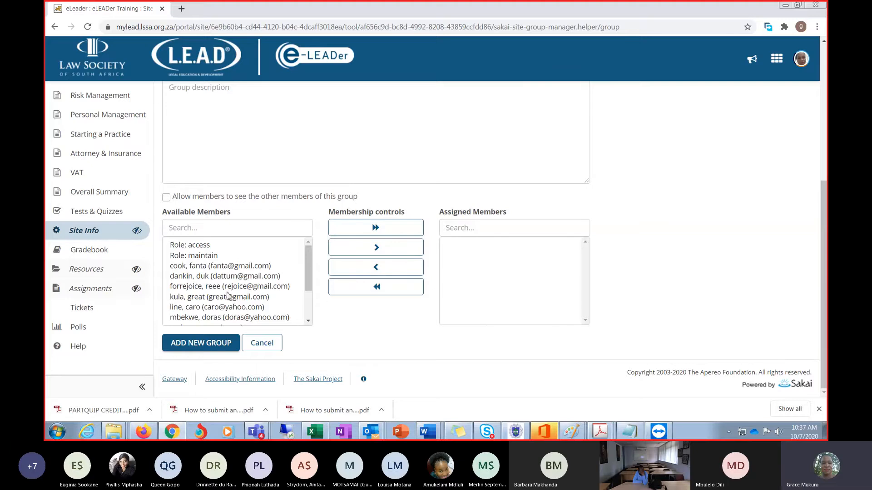
pyautogui.click(233, 278)
pyautogui.click(367, 248)
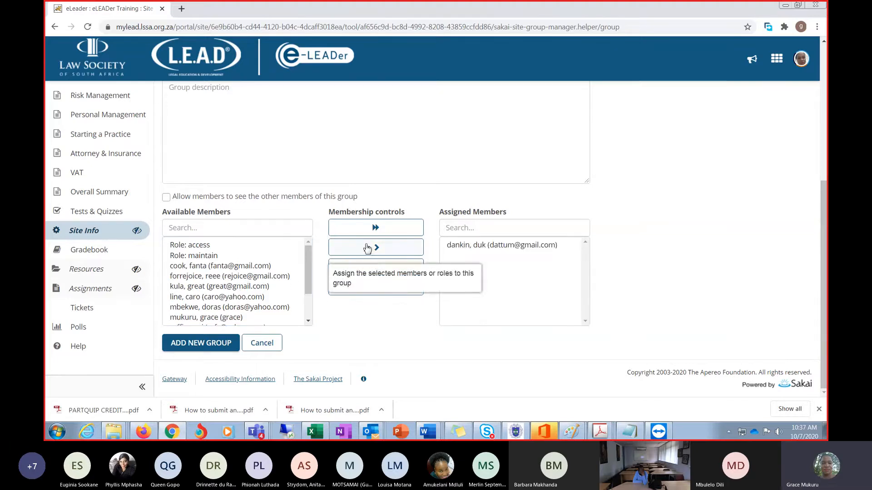
pyautogui.click(238, 288)
pyautogui.click(389, 252)
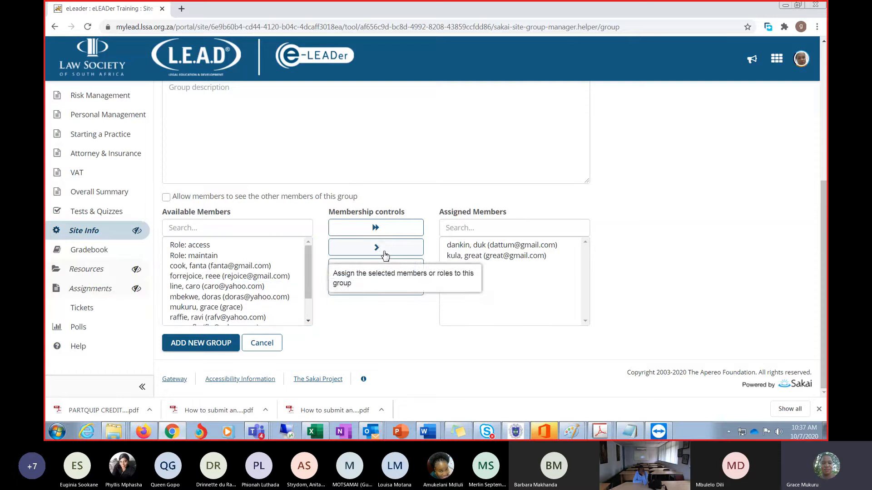
pyautogui.click(230, 297)
pyautogui.click(378, 251)
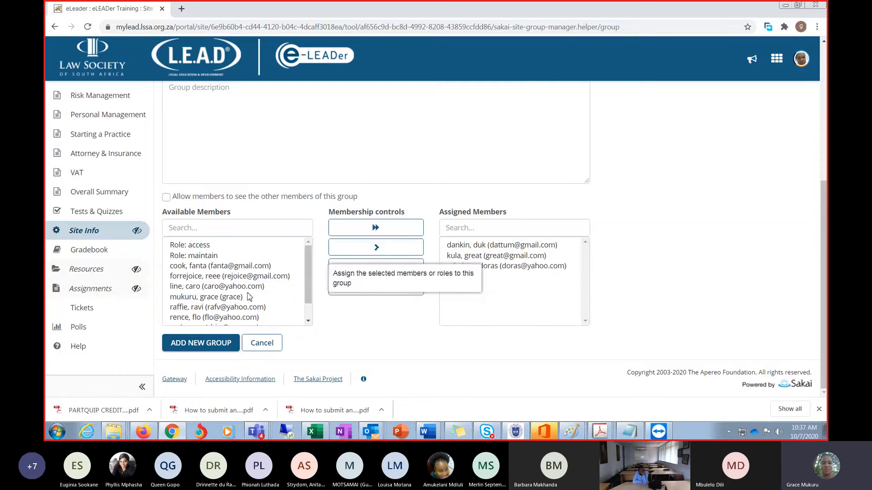
pyautogui.click(213, 298)
pyautogui.click(244, 277)
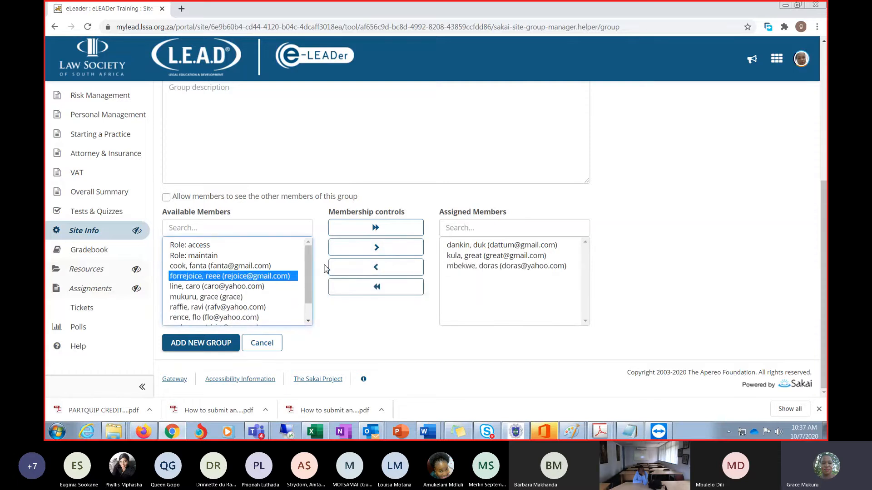
pyautogui.click(379, 249)
pyautogui.click(229, 317)
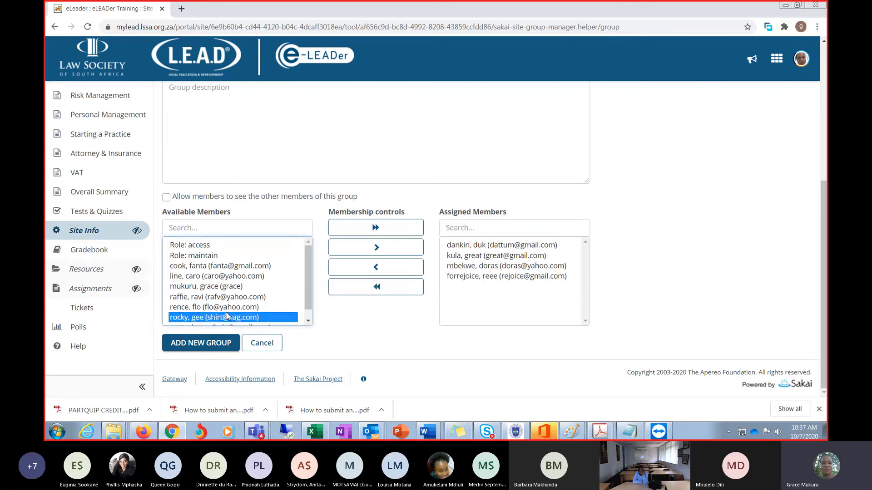
pyautogui.click(387, 254)
# Check the resub group's title and assigned members, and add the new group.
pyautogui.scroll(5, 411, 227)
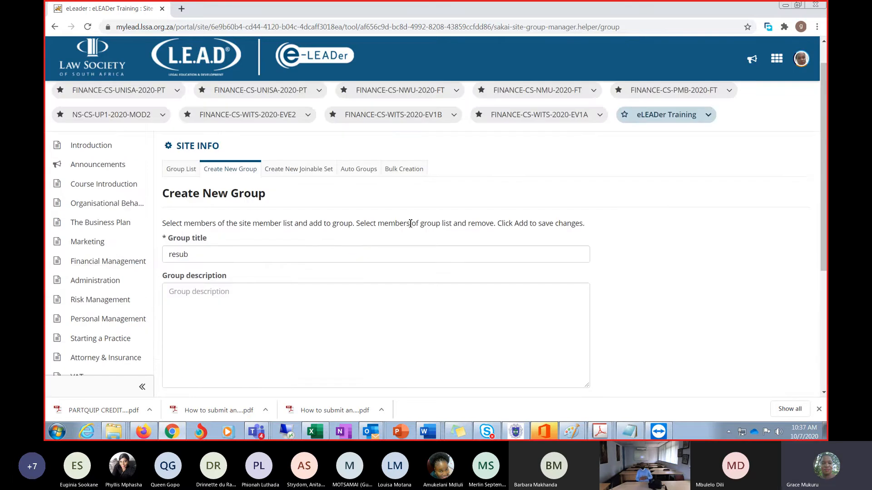
pyautogui.scroll(-5, 399, 237)
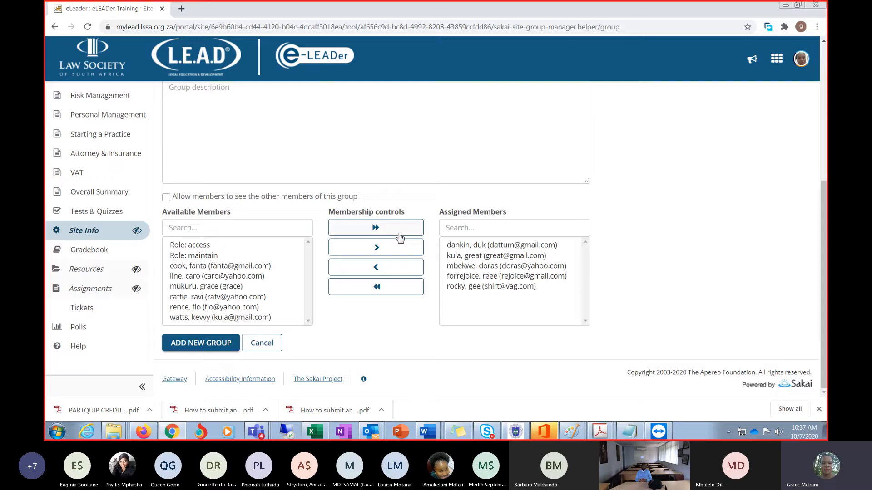
pyautogui.click(232, 344)
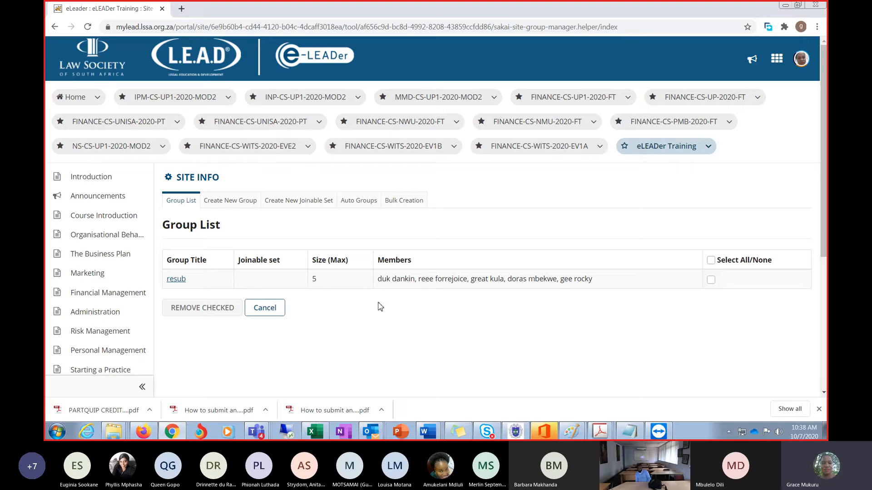
# Open the site's bulk group creation form and review its file requirements.
pyautogui.click(408, 205)
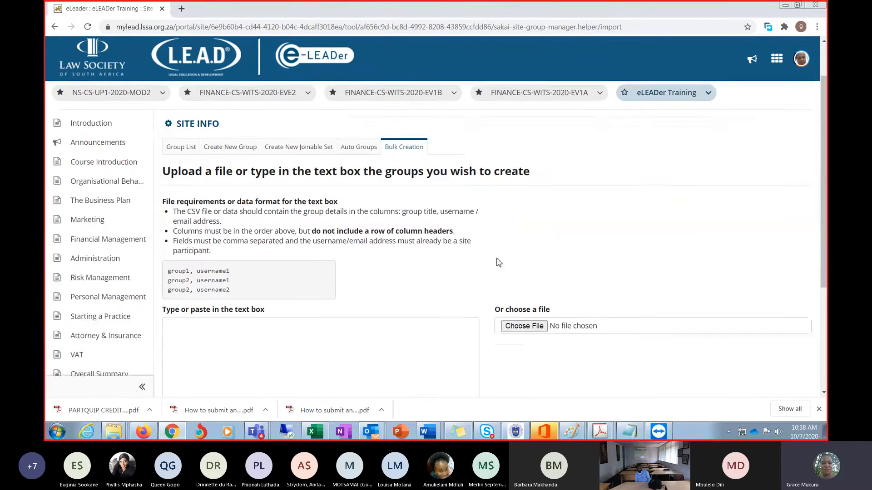
pyautogui.scroll(-2, 497, 261)
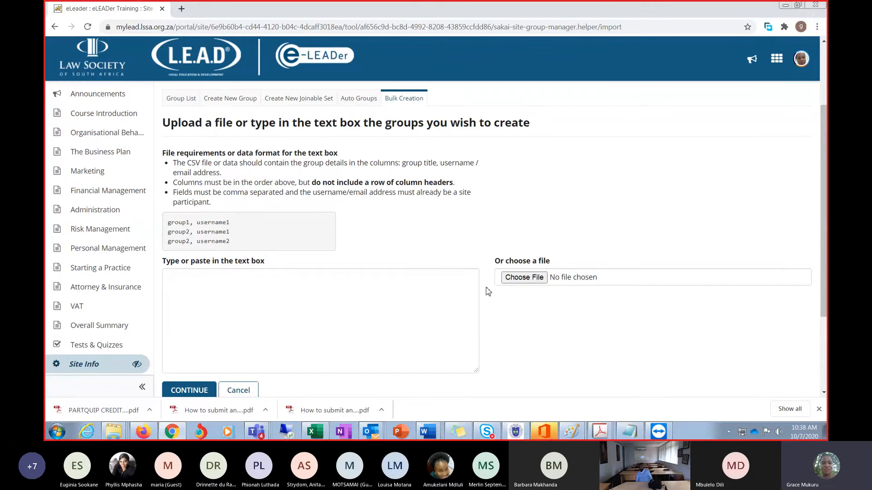
# Switch to Excel and examine the group title and participant e-mail columns in the group training sheet.
pyautogui.click(314, 431)
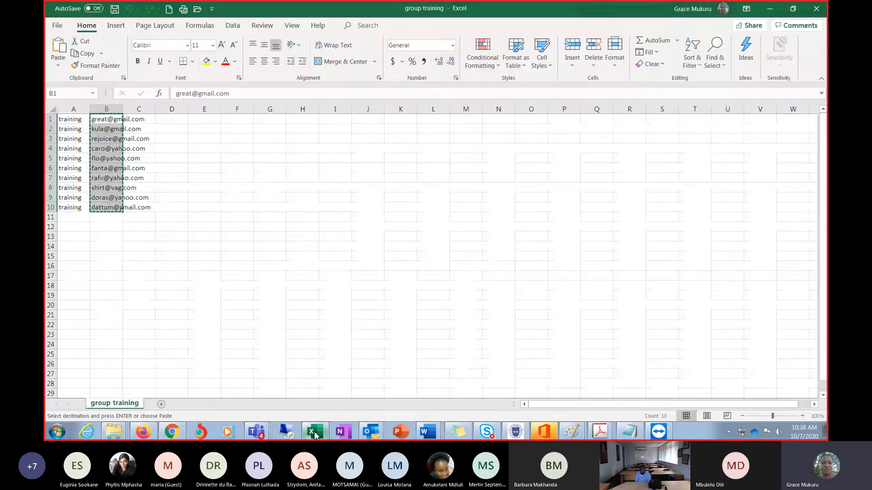
pyautogui.press('Escape')
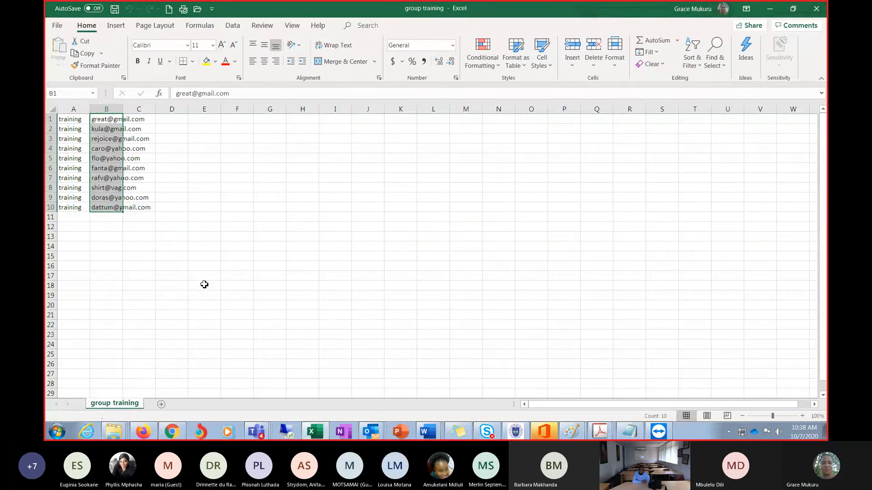
pyautogui.click(195, 285)
pyautogui.click(67, 117)
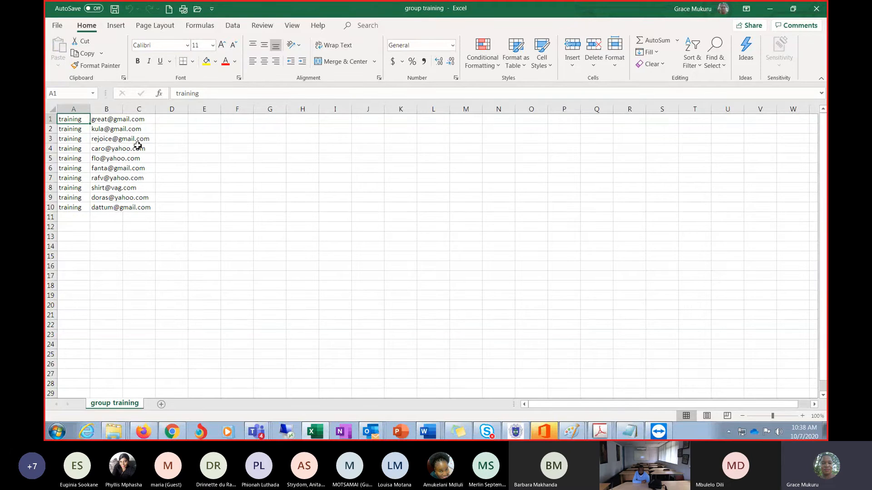
pyautogui.click(107, 119)
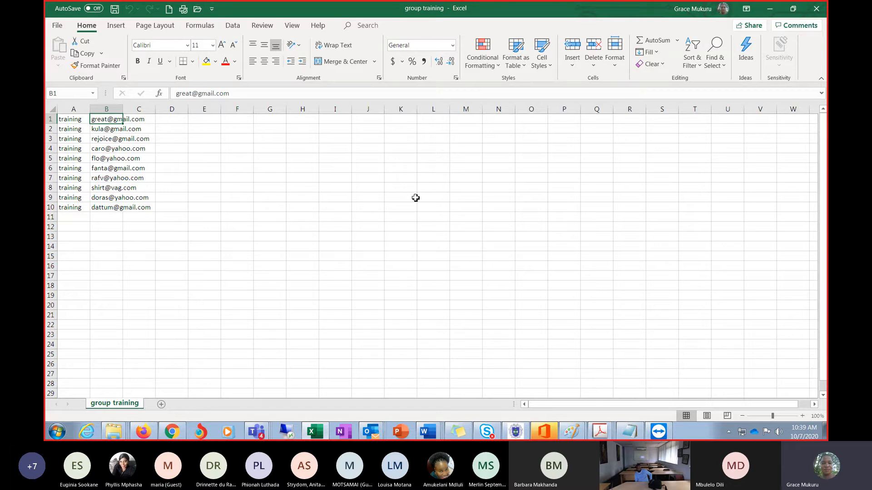
# Save the sheet as the CSV (Comma delimited) file "group training" in My Documents.
pyautogui.click(57, 26)
pyautogui.click(84, 161)
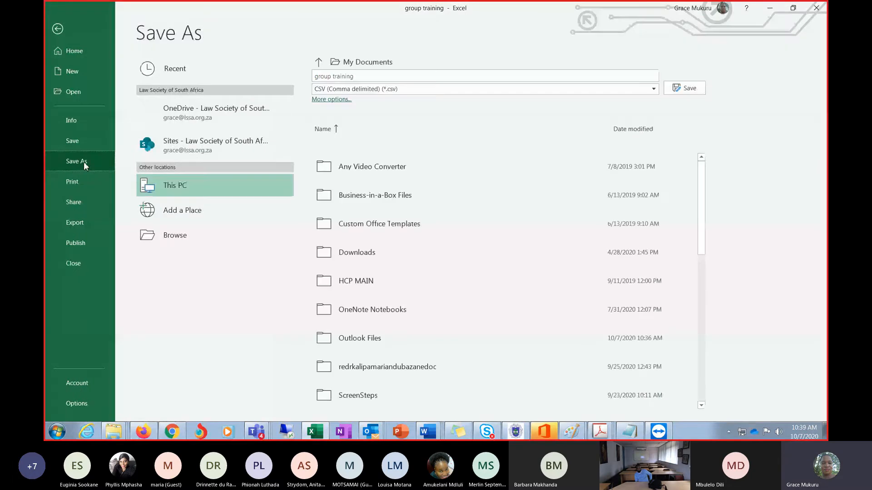
pyautogui.click(684, 87)
pyautogui.click(463, 257)
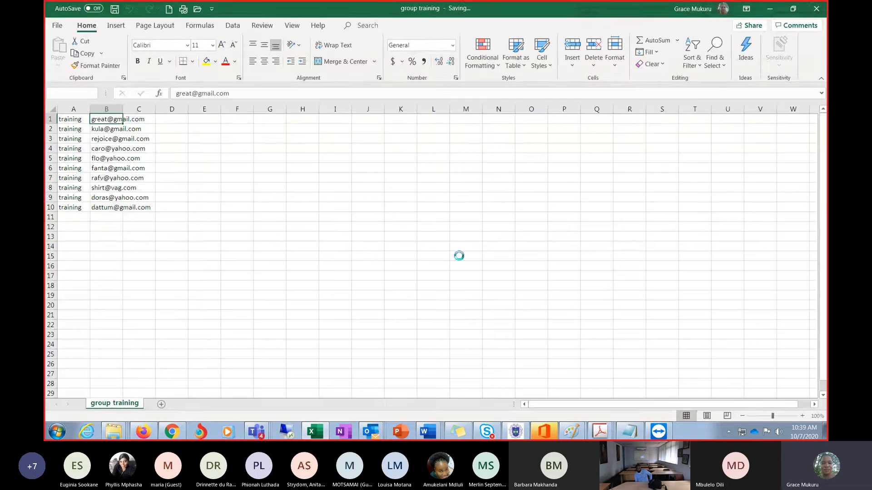
pyautogui.click(201, 199)
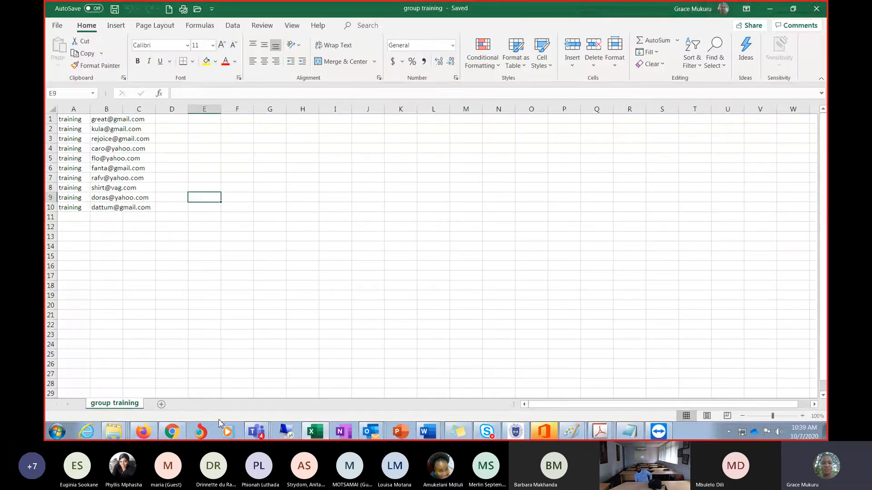
# Switch back to Chrome and choose the group training CSV file from Downloads for bulk group creation.
pyautogui.click(173, 432)
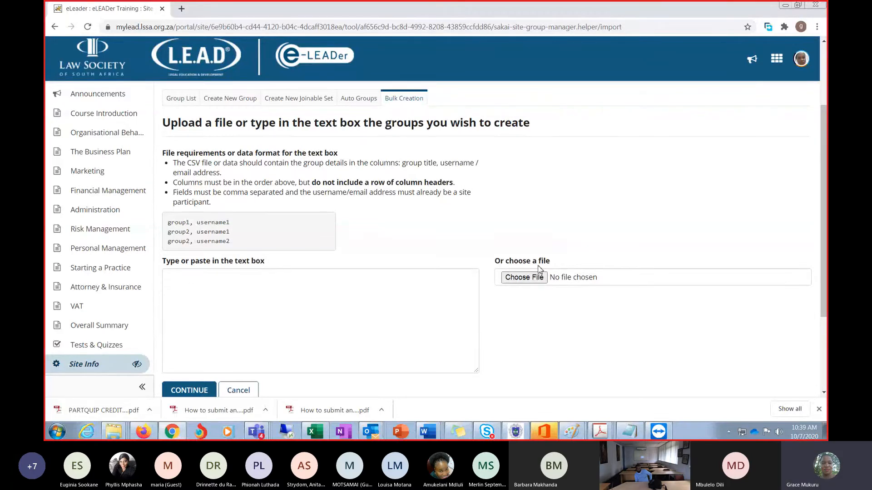
pyautogui.click(215, 289)
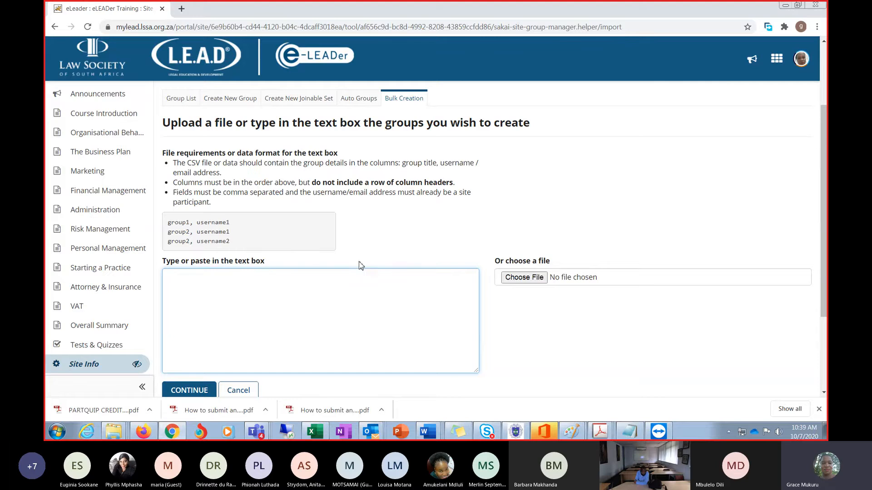
pyautogui.click(526, 280)
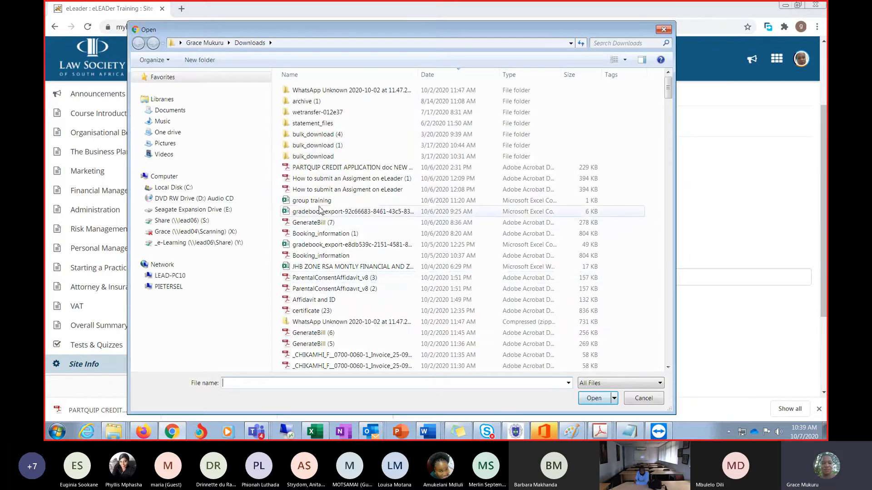
pyautogui.click(320, 205)
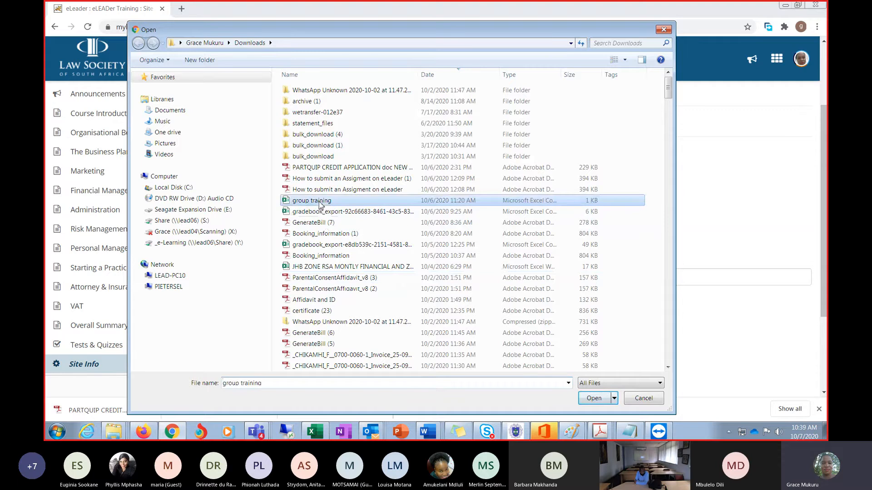
pyautogui.click(594, 400)
# Continue to the verification of the uploaded data and bulk create the training group.
pyautogui.scroll(-2, 428, 286)
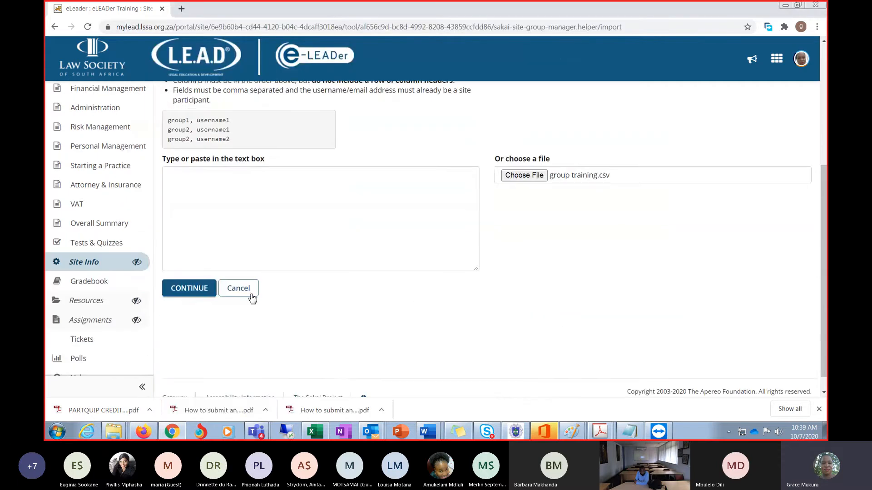
pyautogui.click(186, 288)
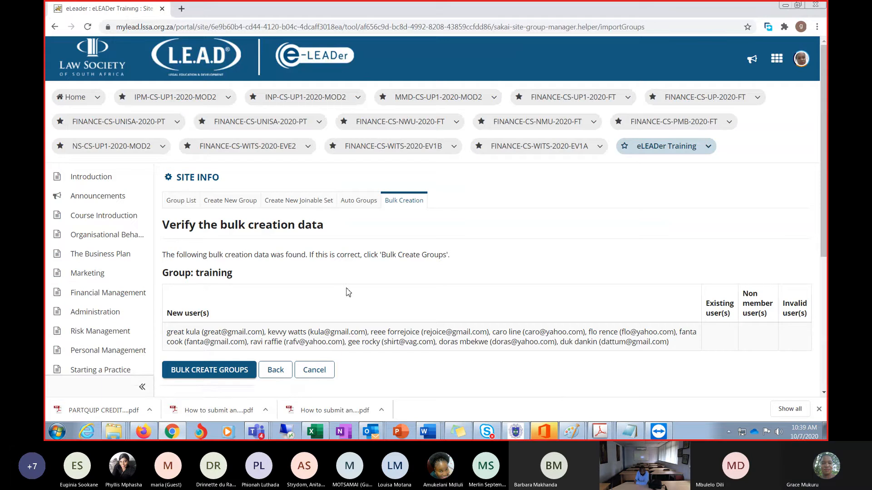
pyautogui.scroll(-3, 349, 293)
pyautogui.click(232, 225)
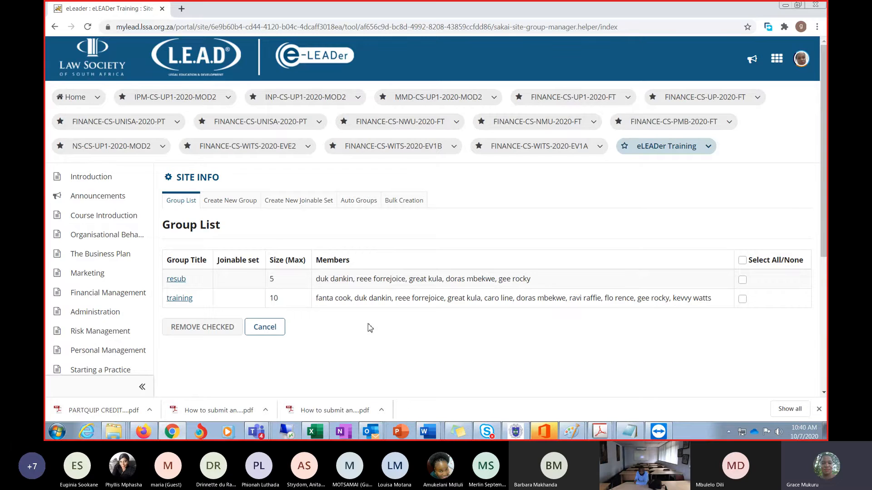
# Return to the main Site Info page and examine the fields for editing the site information.
pyautogui.click(209, 185)
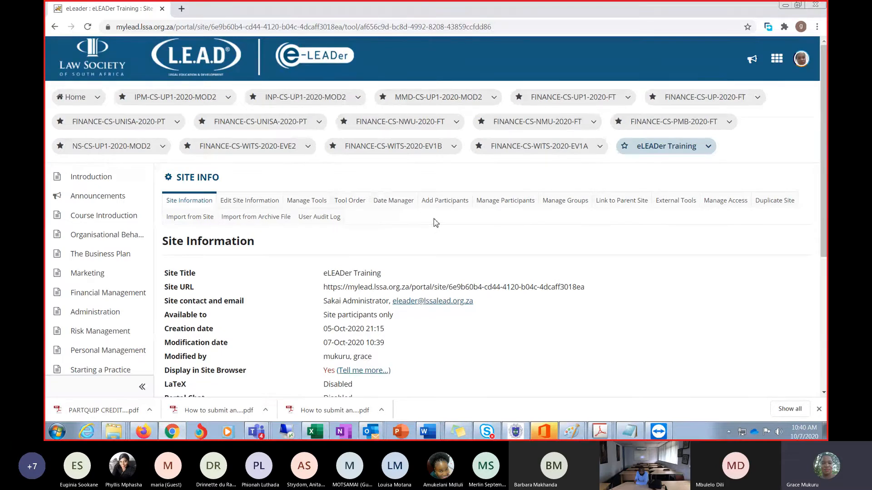
pyautogui.click(249, 200)
pyautogui.scroll(-5, 310, 289)
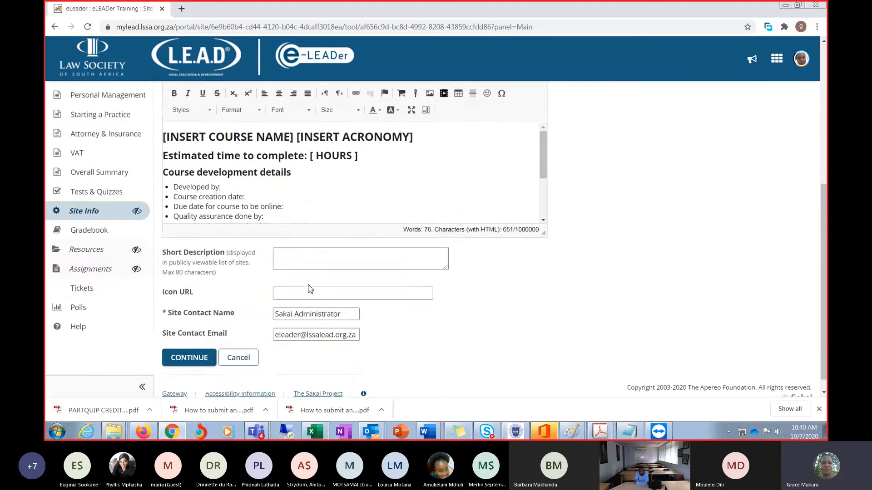
pyautogui.scroll(4, 297, 154)
pyautogui.scroll(1, 298, 154)
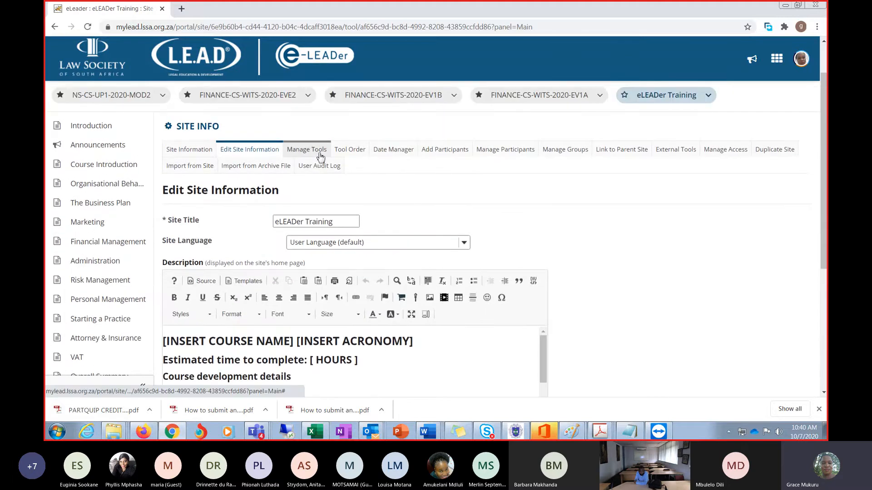
# Open the tool management page of the site and select the Calendar tool for addition.
pyautogui.click(313, 150)
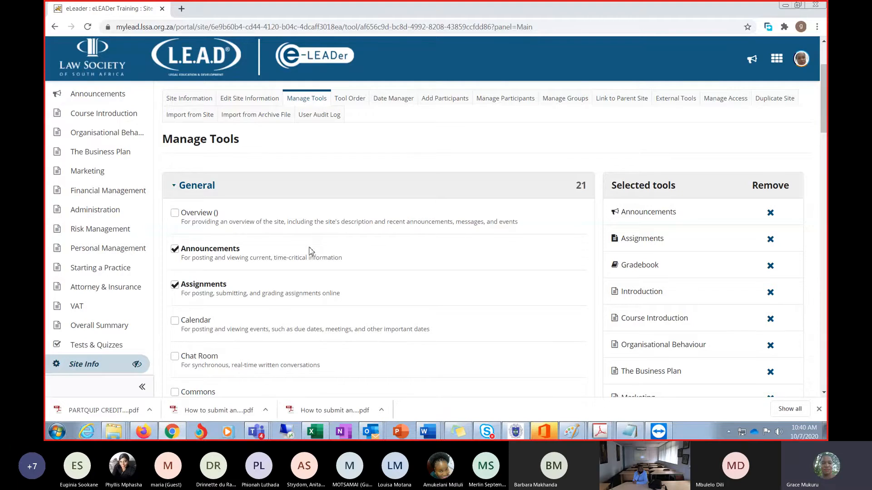
pyautogui.scroll(-2, 309, 251)
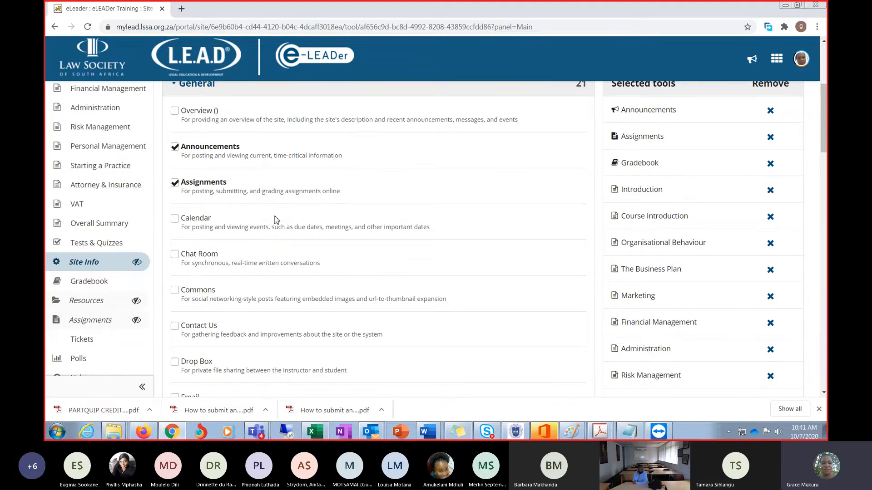
pyautogui.click(175, 219)
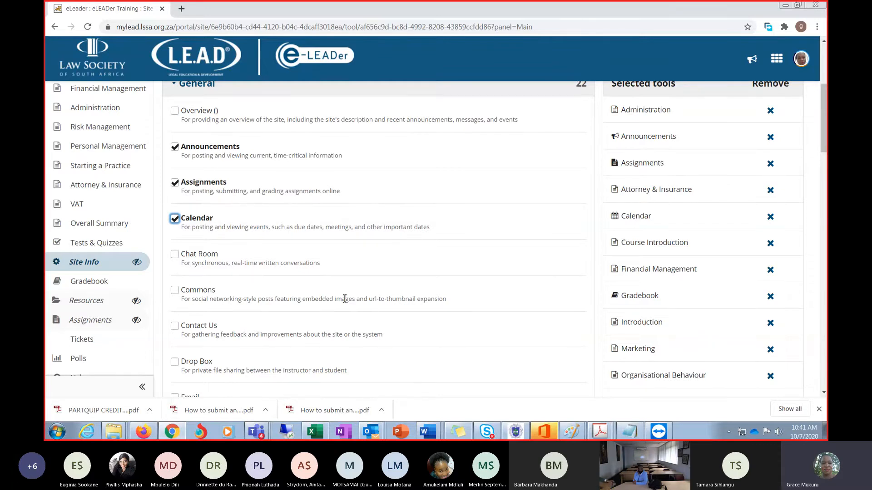
pyautogui.scroll(-1, 345, 299)
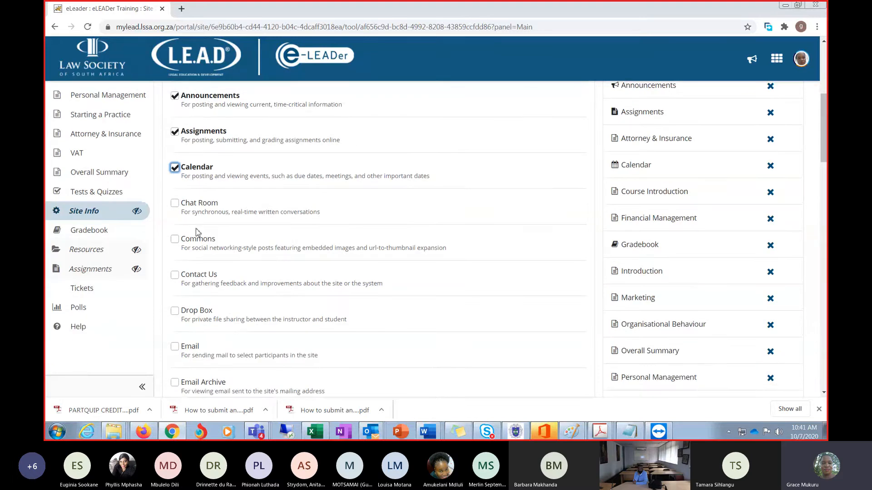
# Select the Chat Room and Forums tools for addition to the site and review the general tools.
pyautogui.click(174, 203)
pyautogui.scroll(-1, 278, 236)
pyautogui.scroll(-5, 278, 236)
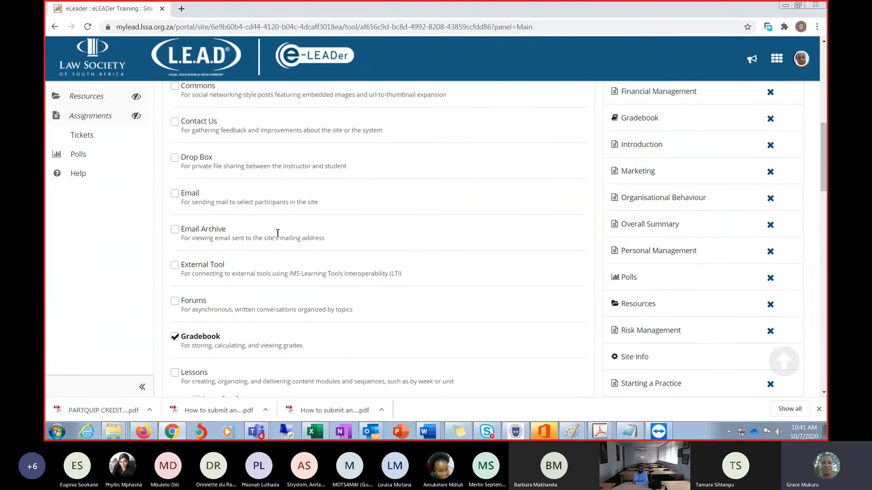
pyautogui.click(192, 301)
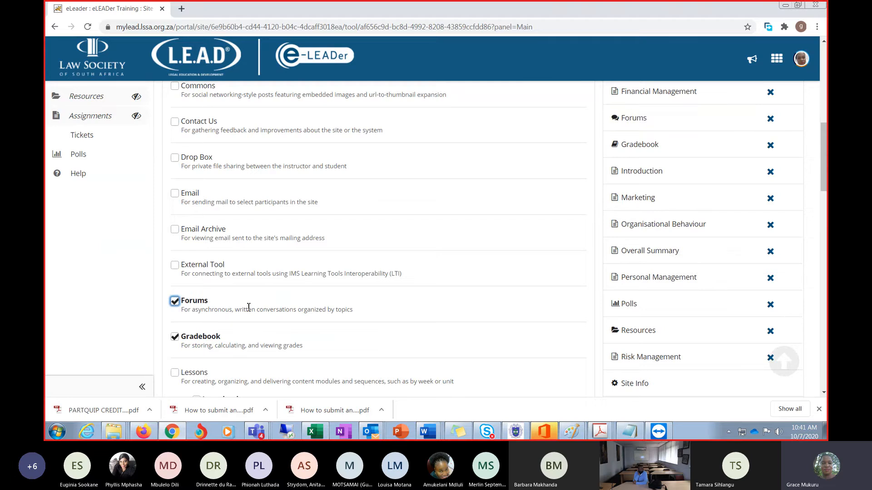
pyautogui.scroll(-4, 277, 297)
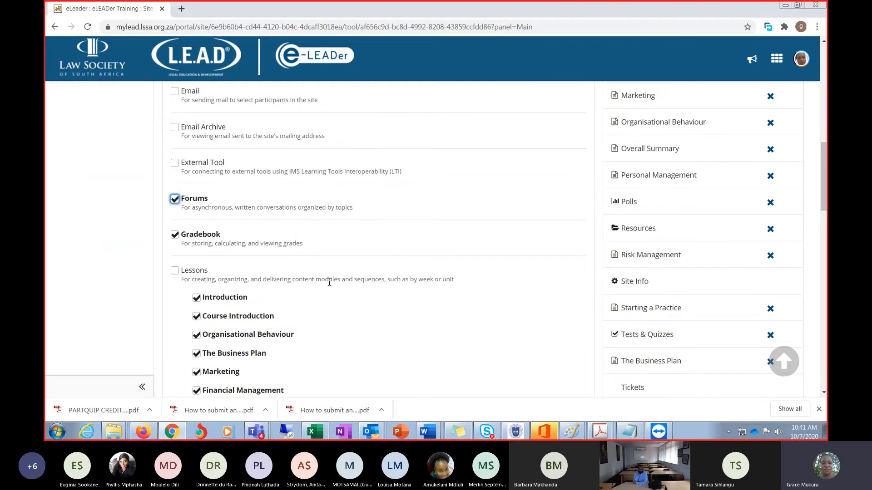
pyautogui.scroll(-4, 330, 282)
pyautogui.scroll(10, 345, 285)
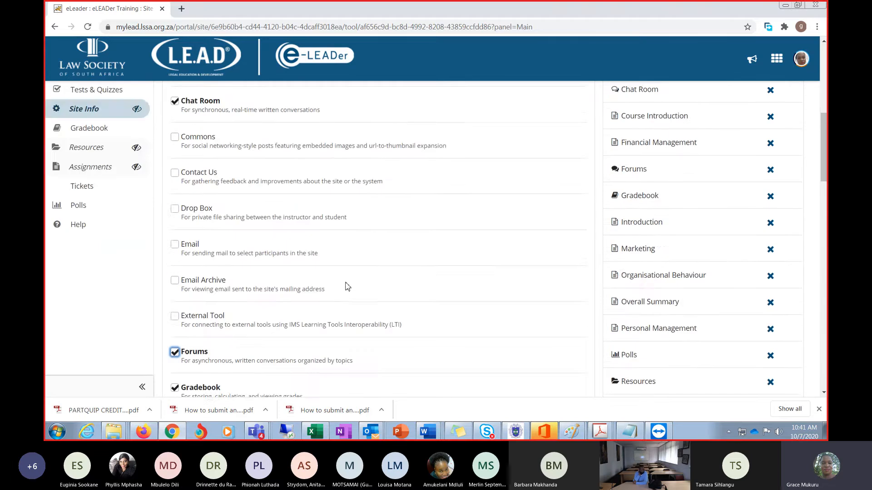
pyautogui.scroll(2, 435, 289)
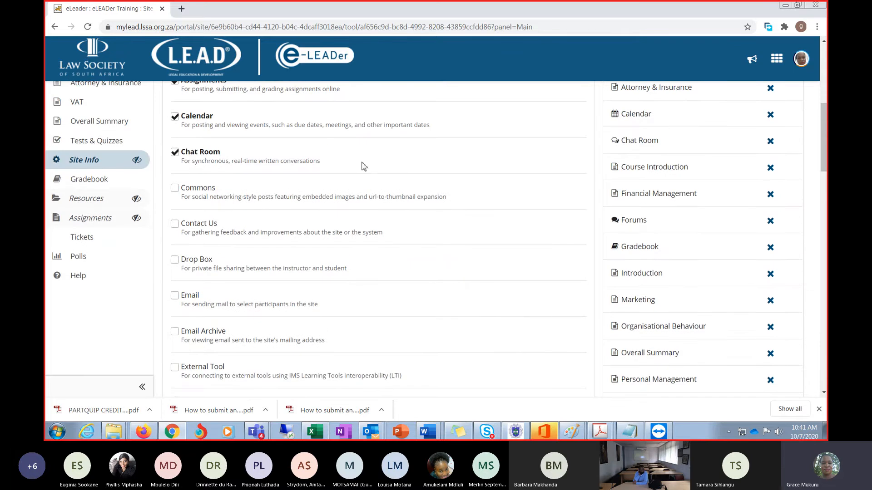
pyautogui.scroll(4, 560, 232)
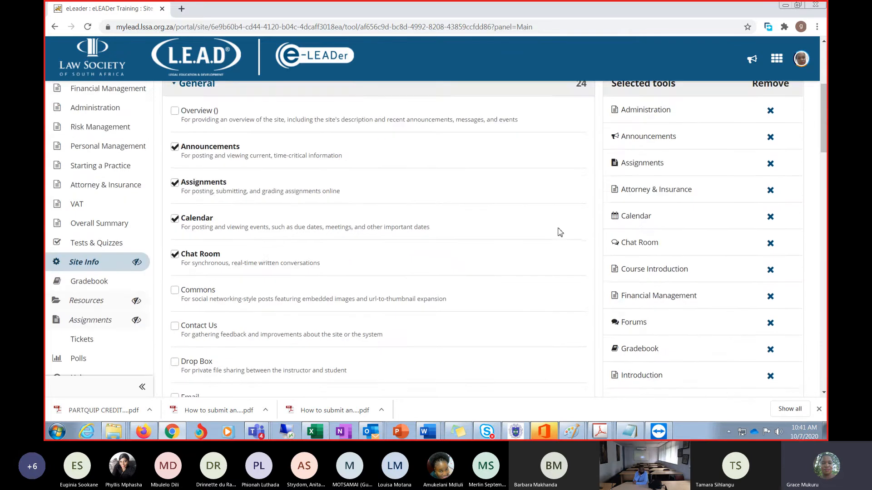
# Deselect the Chat Room tool, then continue and finish the site tools edits with Calendar and Forums added.
pyautogui.click(175, 254)
pyautogui.scroll(-20, 356, 282)
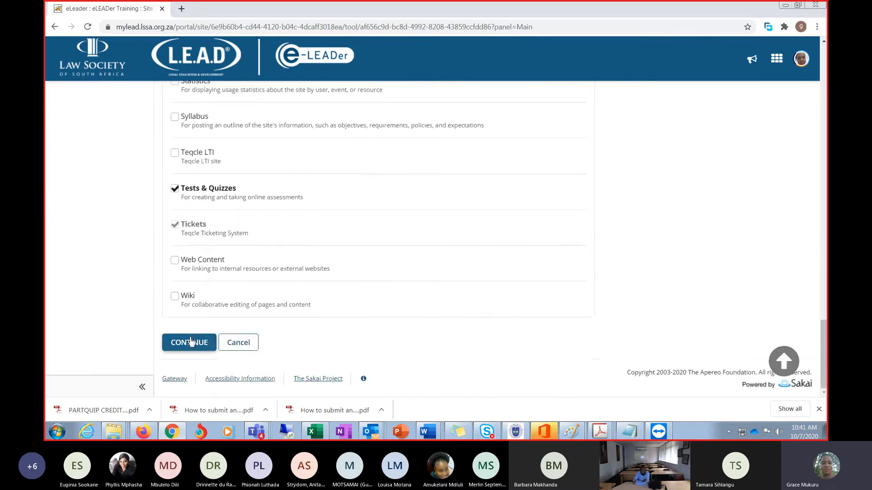
pyautogui.click(193, 346)
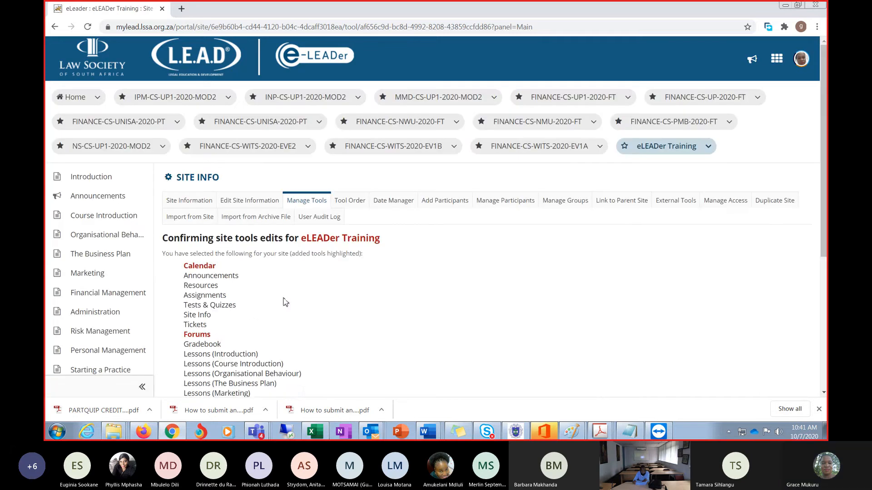
pyautogui.scroll(-5, 331, 259)
pyautogui.click(184, 280)
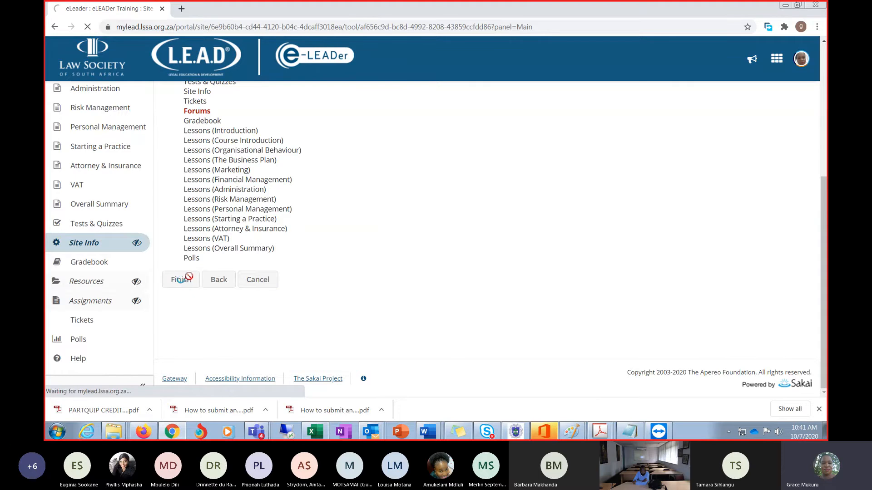
# Check the site's tool list for the newly added Calendar and Forums tools.
pyautogui.scroll(5, 316, 257)
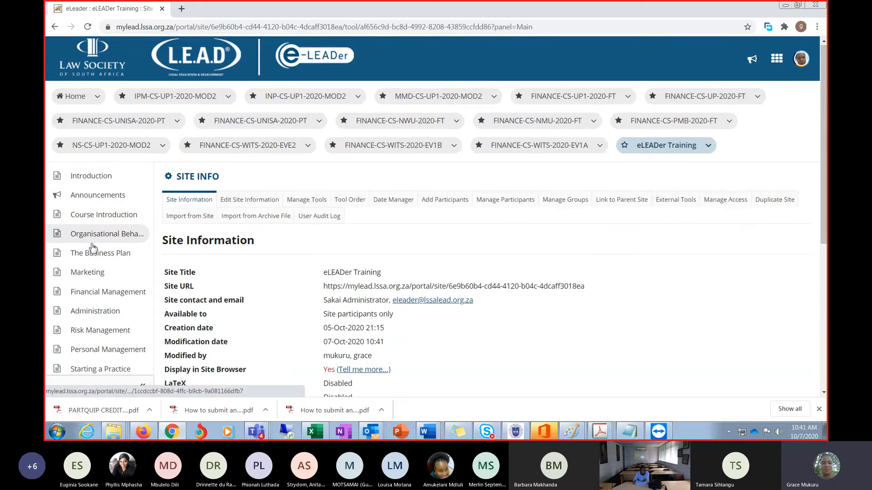
pyautogui.scroll(-5, 91, 249)
pyautogui.scroll(-1, 95, 259)
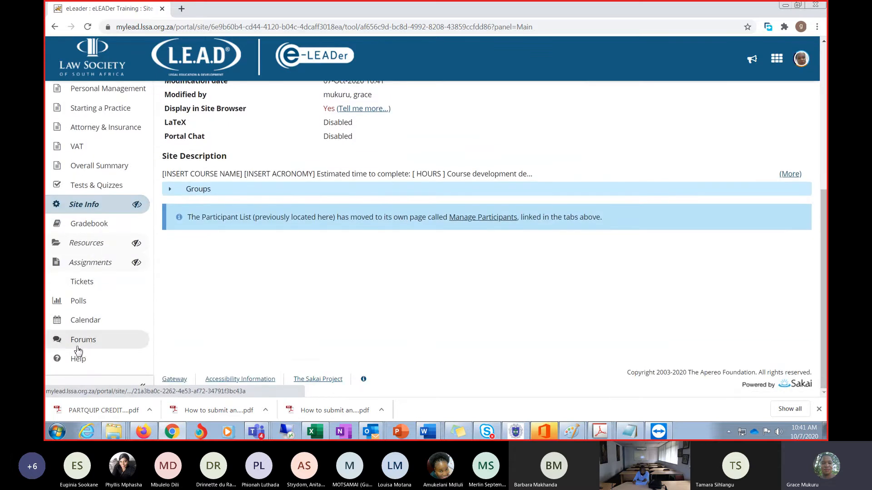
pyautogui.scroll(6, 246, 349)
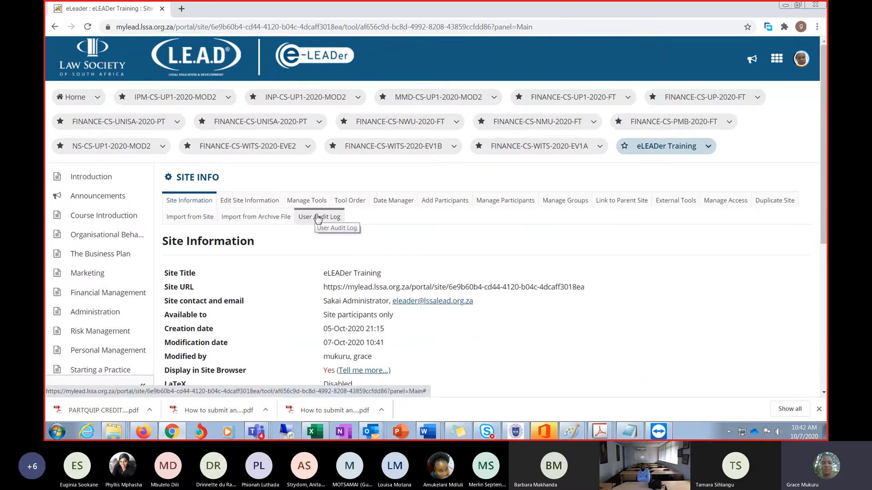
pyautogui.scroll(-4, 150, 302)
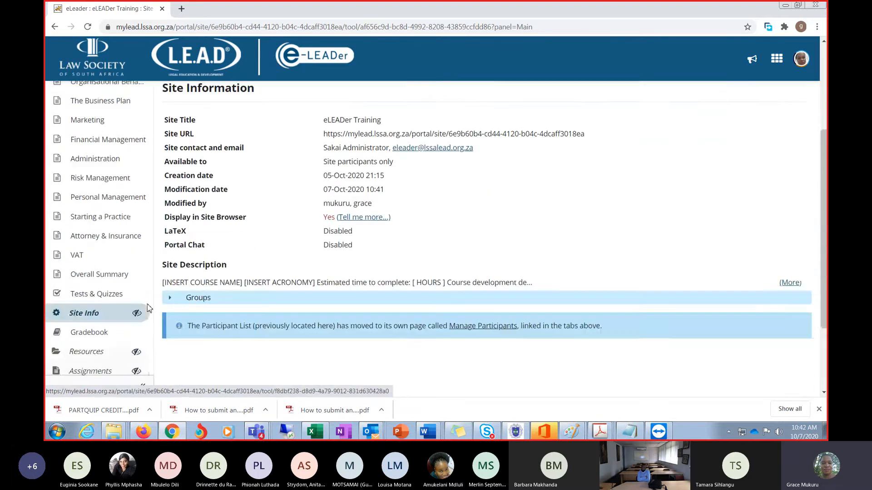
pyautogui.scroll(-2, 147, 302)
pyautogui.scroll(8, 150, 296)
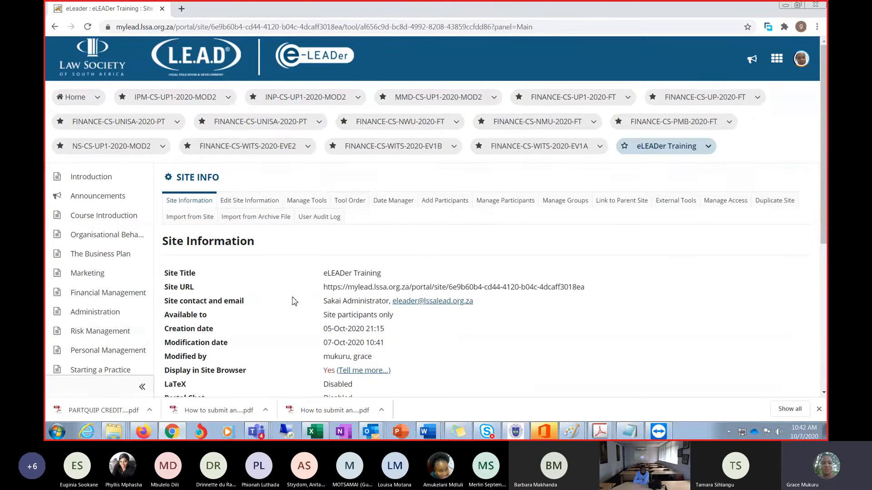
# Open the site's tool order and move Risk Management directly below Announcements.
pyautogui.click(354, 203)
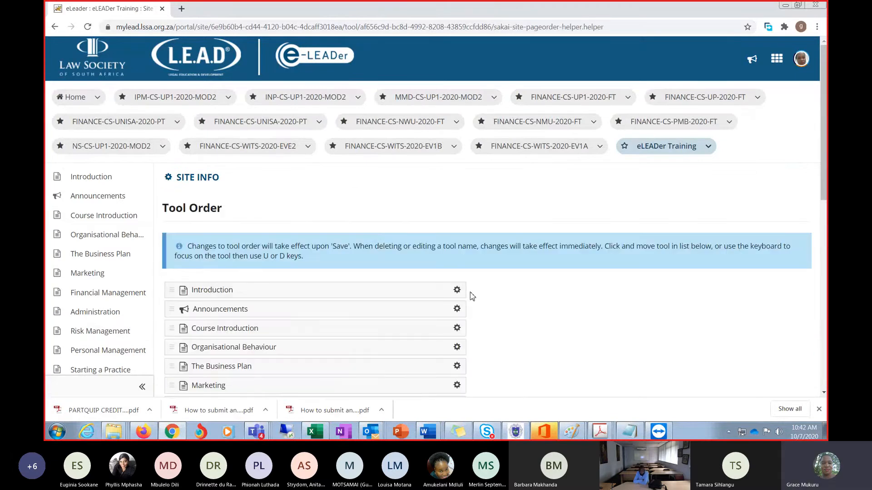
pyautogui.scroll(-2, 276, 358)
pyautogui.moveTo(264, 343); pyautogui.dragTo(257, 229)
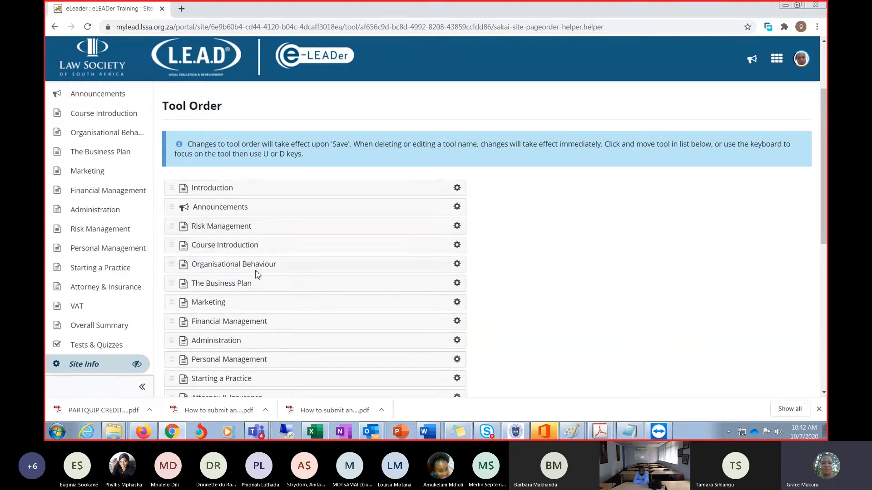
# Move the Assignments tool between The Business Plan and Marketing and save the tool order.
pyautogui.scroll(-3, 257, 275)
pyautogui.scroll(-1, 251, 360)
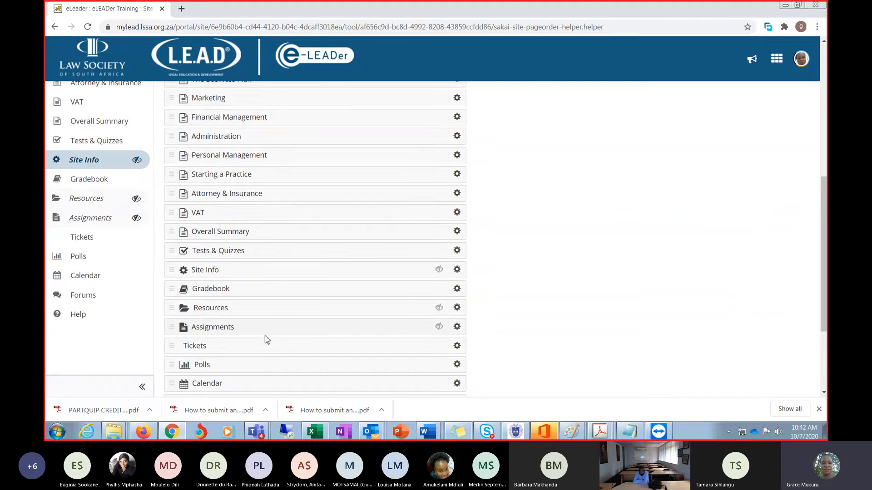
pyautogui.moveTo(274, 330); pyautogui.dragTo(280, 101)
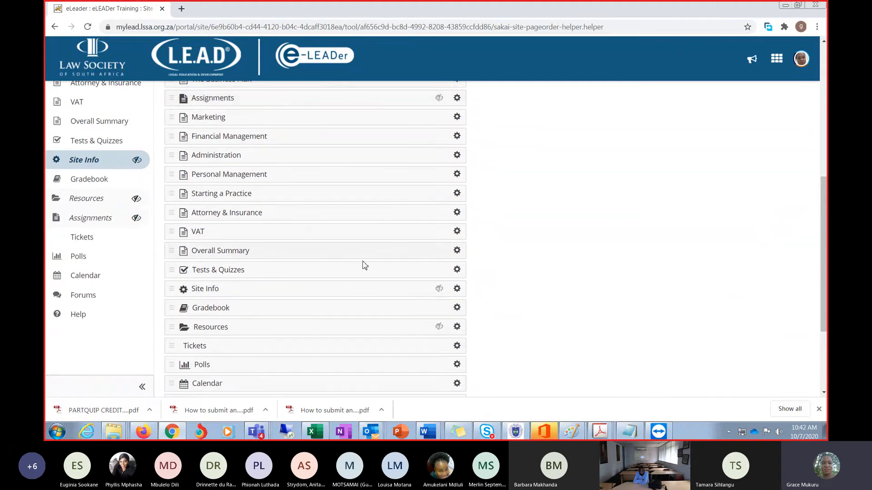
pyautogui.scroll(-3, 624, 245)
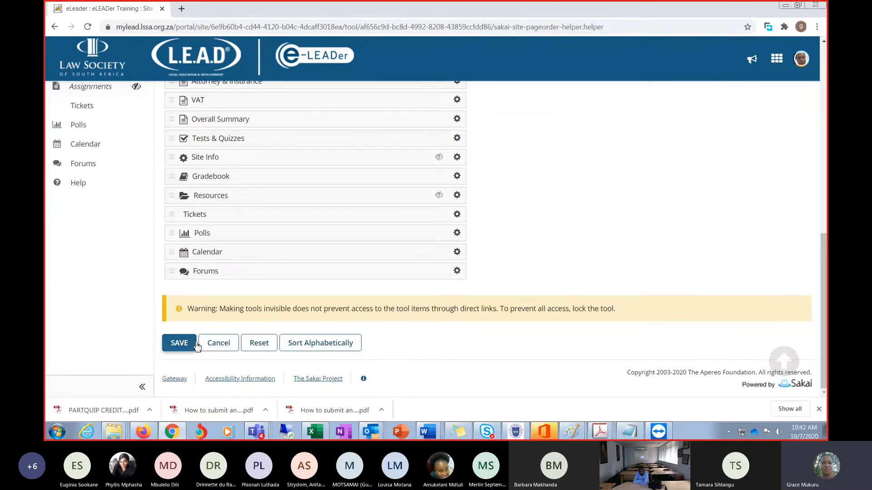
pyautogui.click(175, 344)
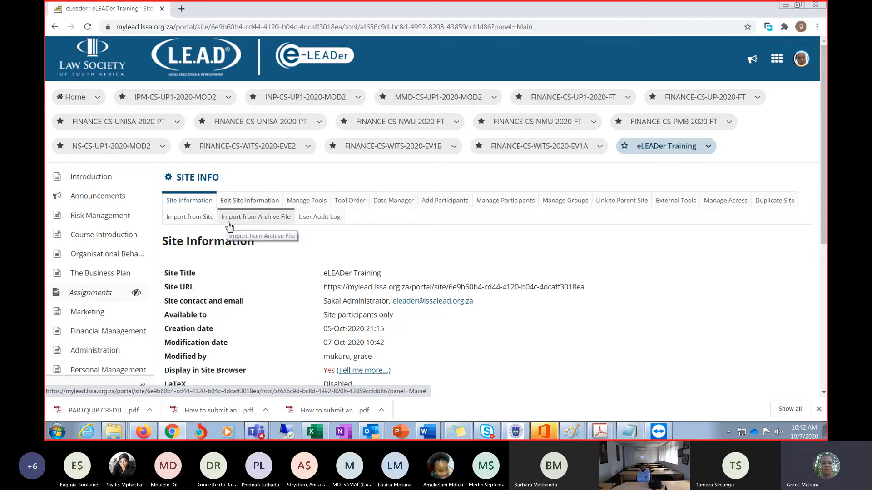
# Start an import from another site using the method that replaces the existing data.
pyautogui.click(190, 218)
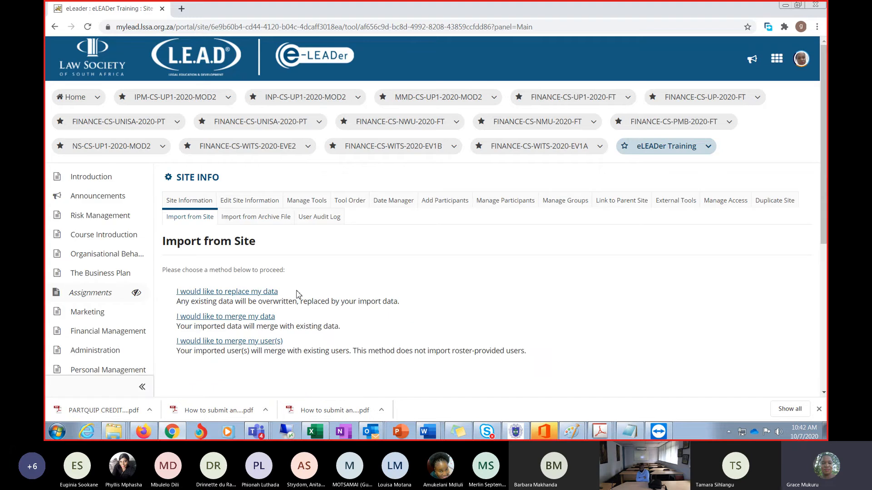
pyautogui.click(225, 292)
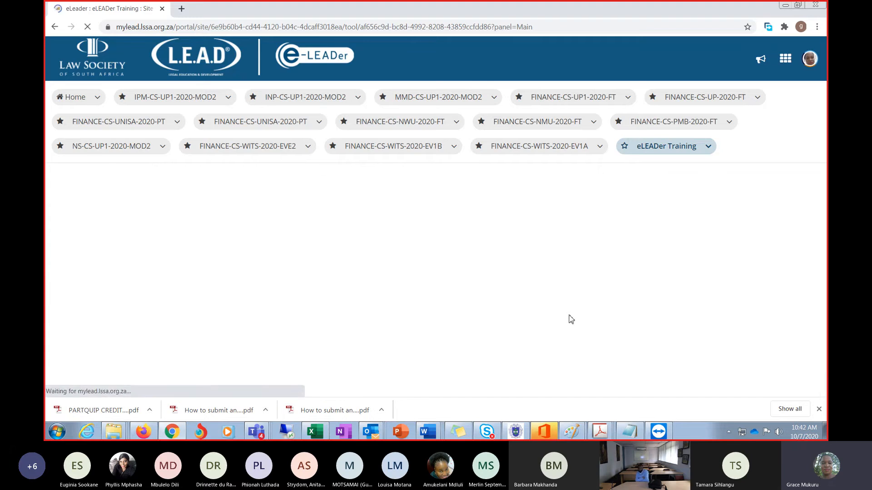
# Choose ITML-ATT-2020-2 as the site to import from and continue to its reusable material.
pyautogui.scroll(-10, 571, 305)
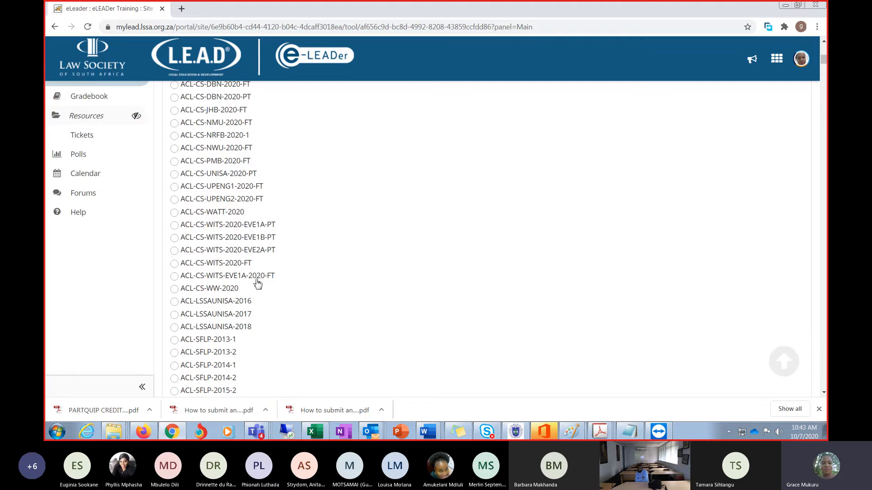
pyautogui.click(174, 237)
pyautogui.scroll(-20, 186, 281)
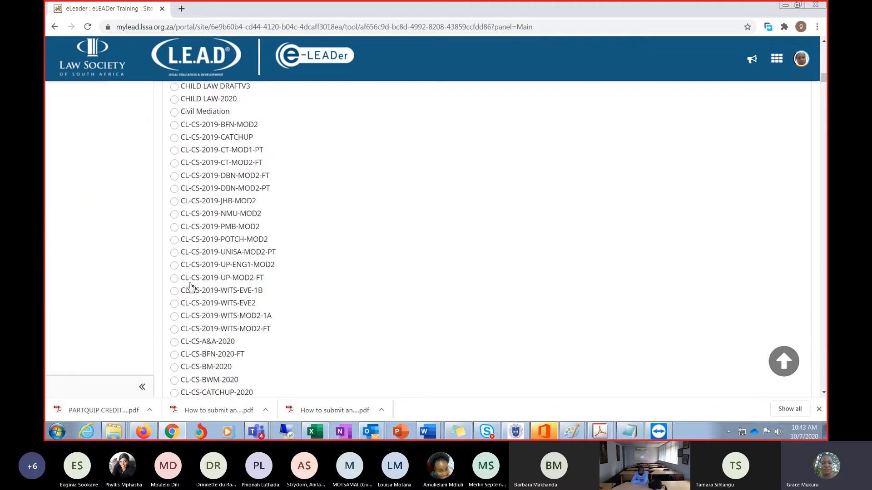
pyautogui.scroll(-20, 190, 287)
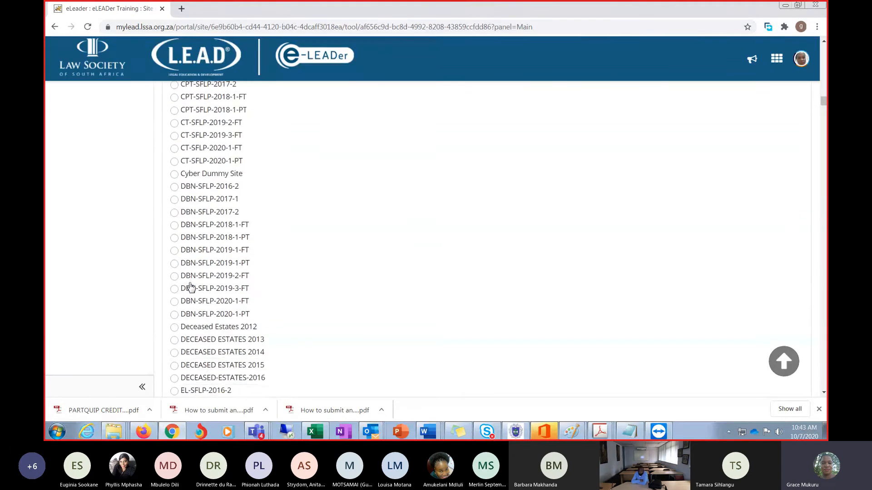
pyautogui.scroll(-5, 191, 287)
pyautogui.scroll(-20, 190, 287)
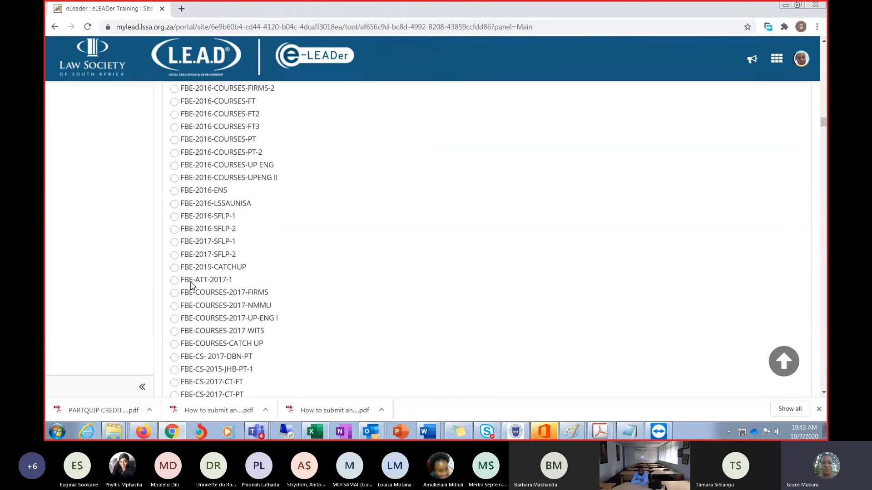
pyautogui.scroll(-20, 199, 286)
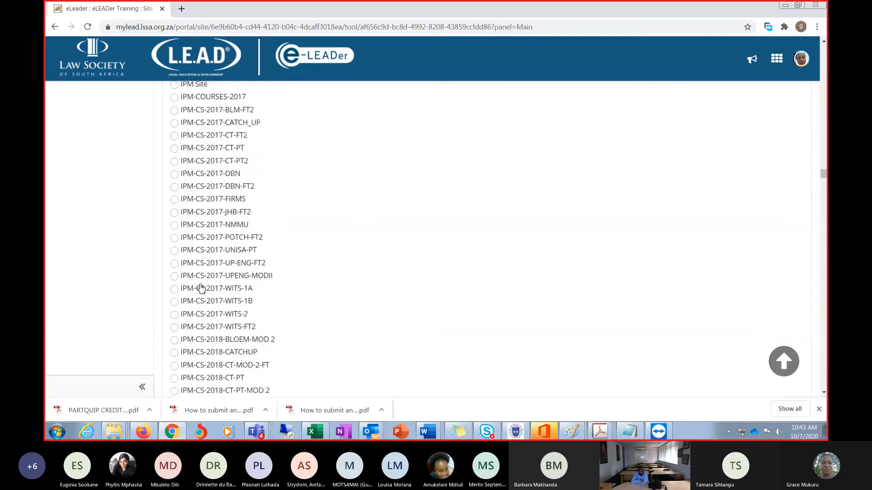
pyautogui.scroll(-20, 202, 288)
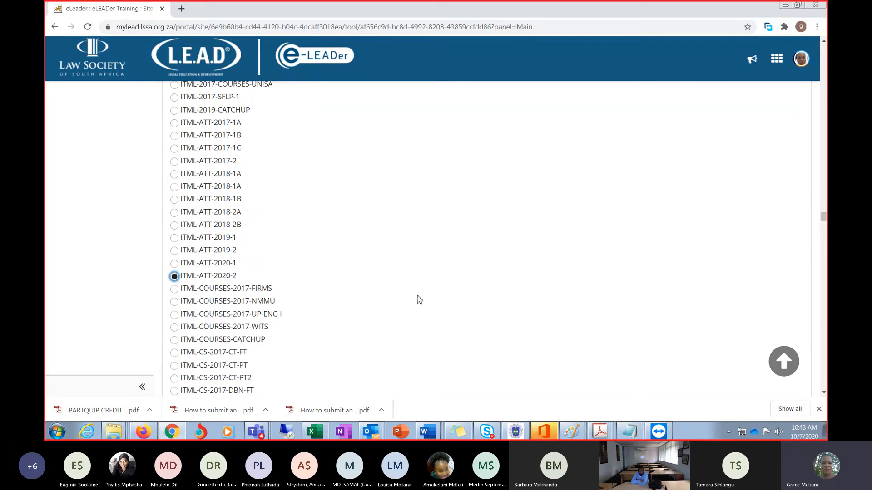
pyautogui.scroll(-20, 417, 298)
pyautogui.scroll(-20, 421, 313)
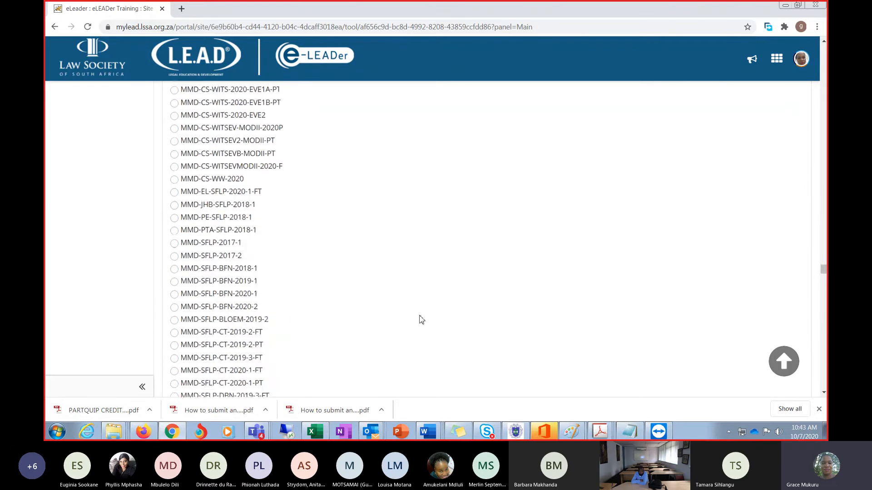
pyautogui.scroll(-20, 430, 329)
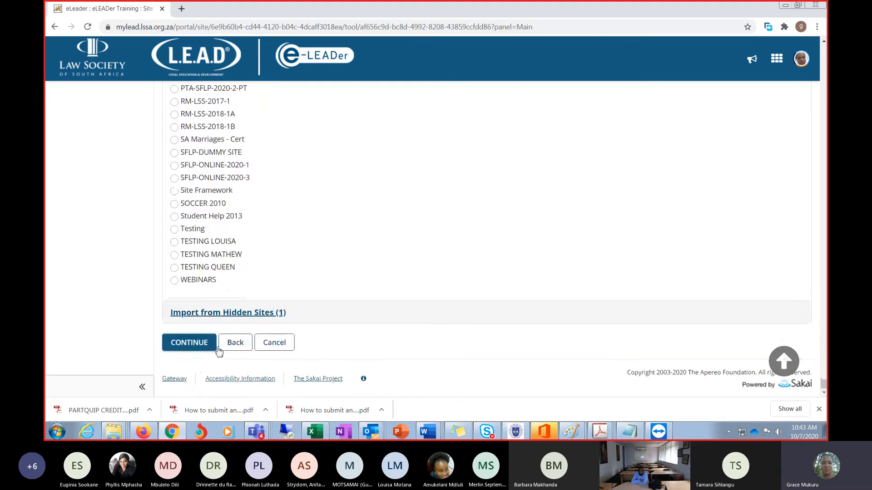
pyautogui.click(184, 343)
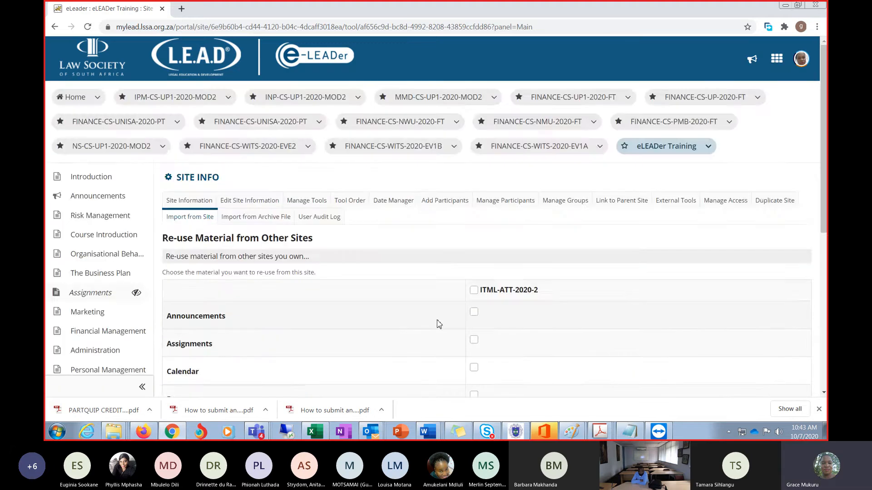
# Select the Calendar and Polls material of ITML-ATT-2020-2 for re-use and finish the import.
pyautogui.scroll(-2, 363, 302)
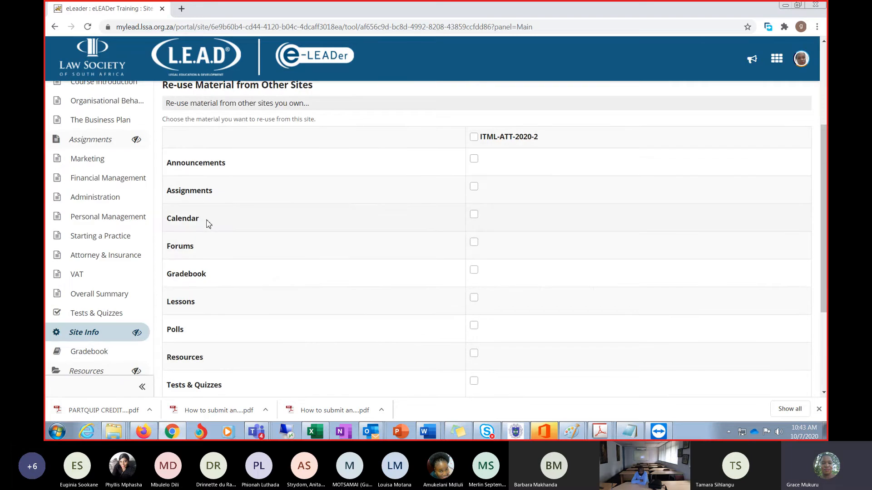
pyautogui.click(475, 215)
pyautogui.click(473, 325)
pyautogui.scroll(-3, 547, 296)
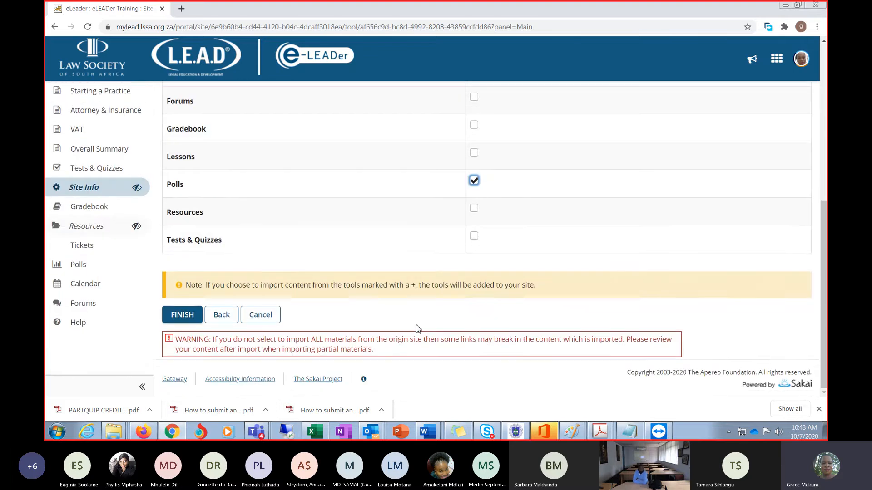
pyautogui.click(187, 316)
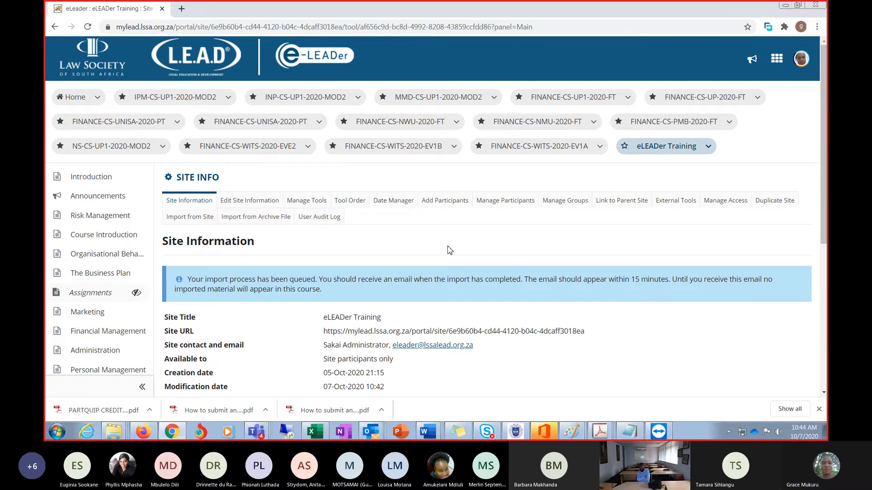
pyautogui.scroll(-3, 83, 296)
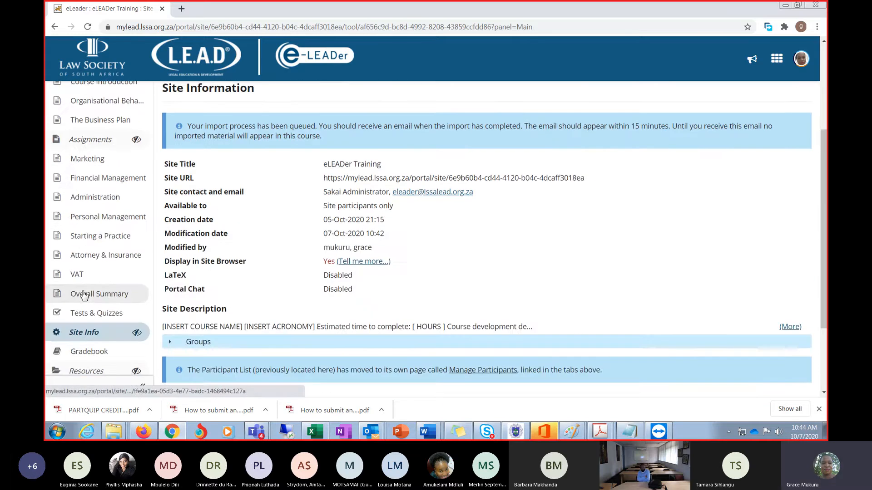
# Look through the eLEADer Training site's tool list and its site information.
pyautogui.scroll(-1, 84, 296)
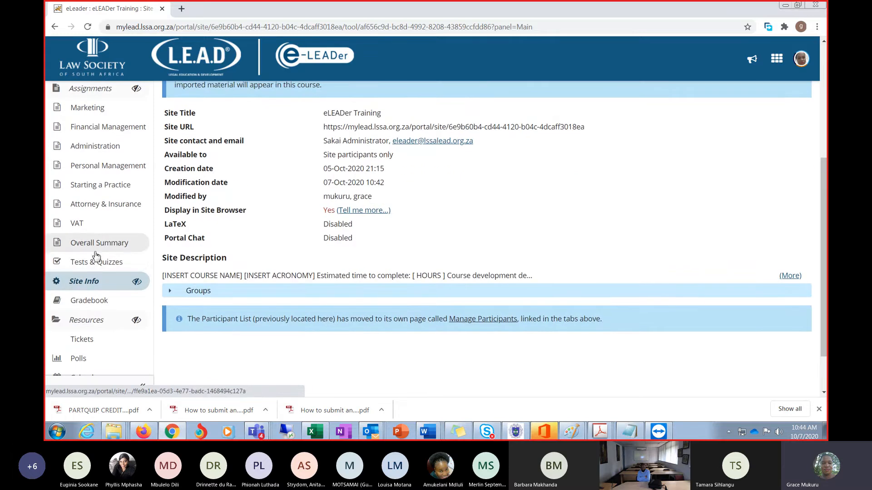
pyautogui.scroll(-1, 95, 255)
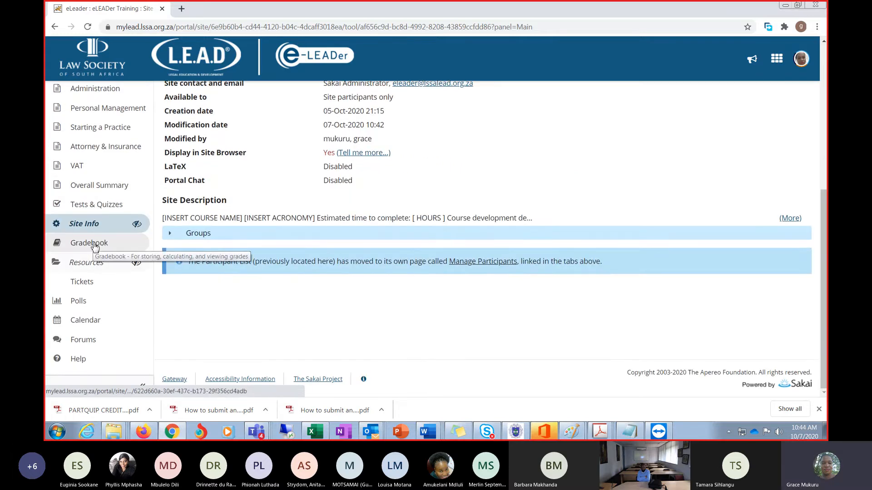
pyautogui.scroll(2, 408, 272)
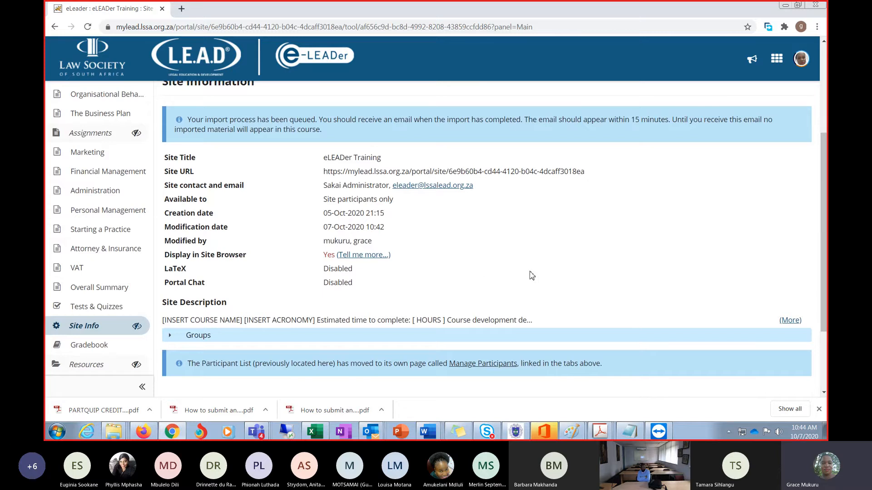
pyautogui.scroll(2, 532, 275)
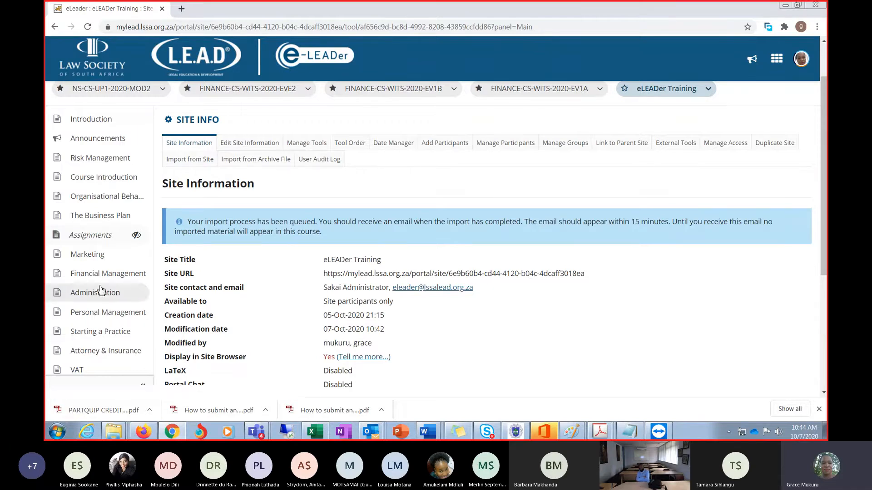
pyautogui.scroll(-3, 95, 291)
pyautogui.scroll(-3, 101, 291)
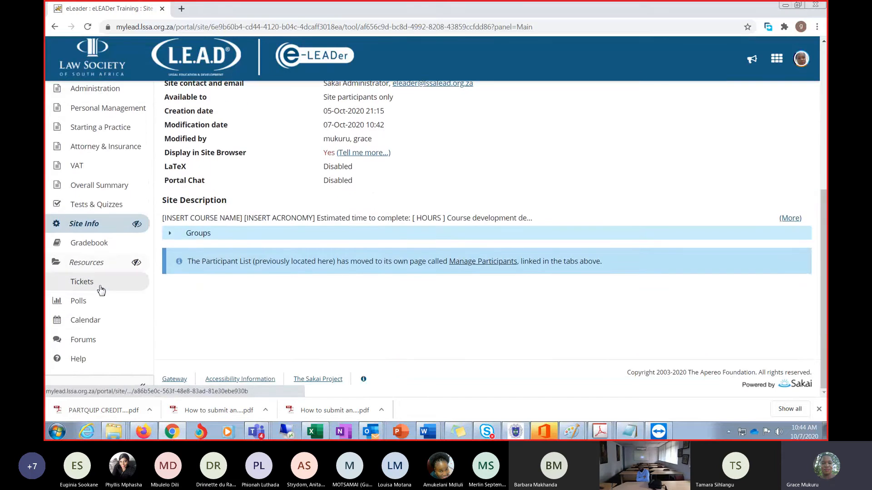
pyautogui.scroll(6, 328, 259)
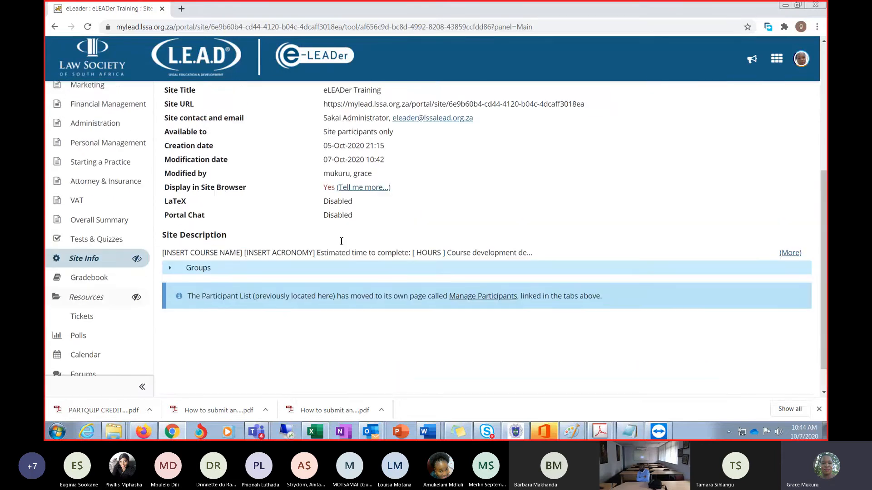
pyautogui.scroll(2, 345, 232)
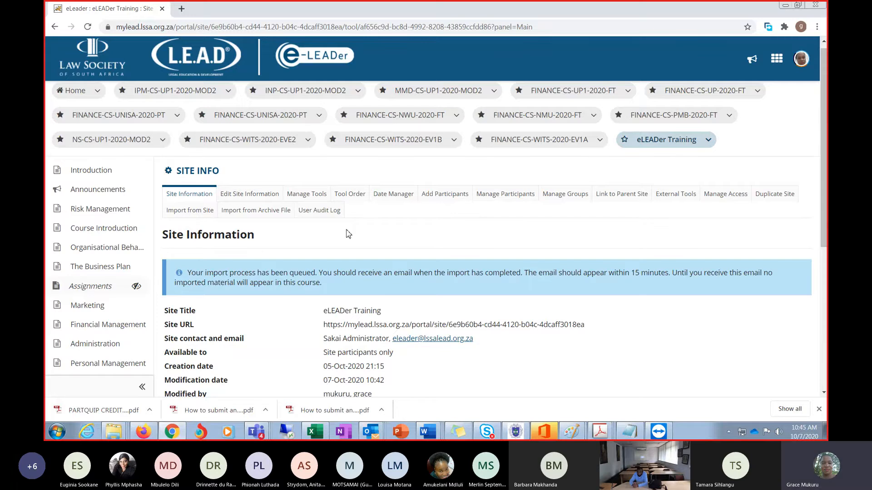
# Remove the training group from the site's group list.
pyautogui.click(516, 195)
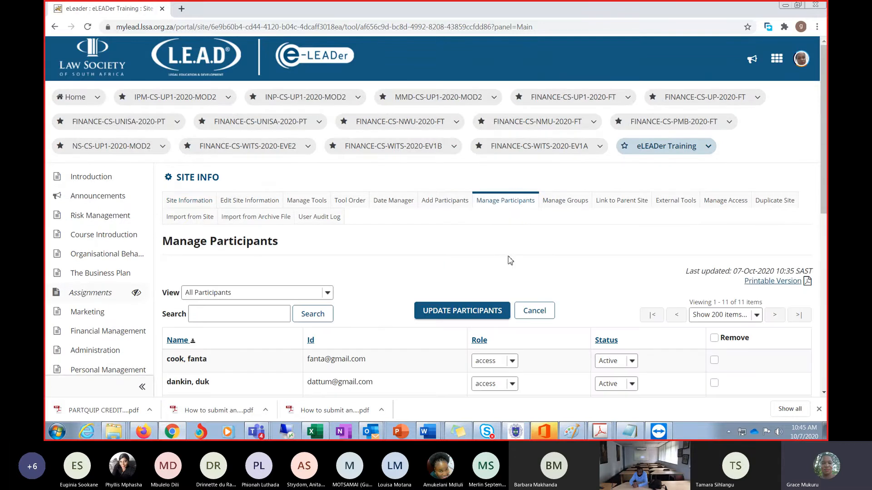
pyautogui.click(559, 207)
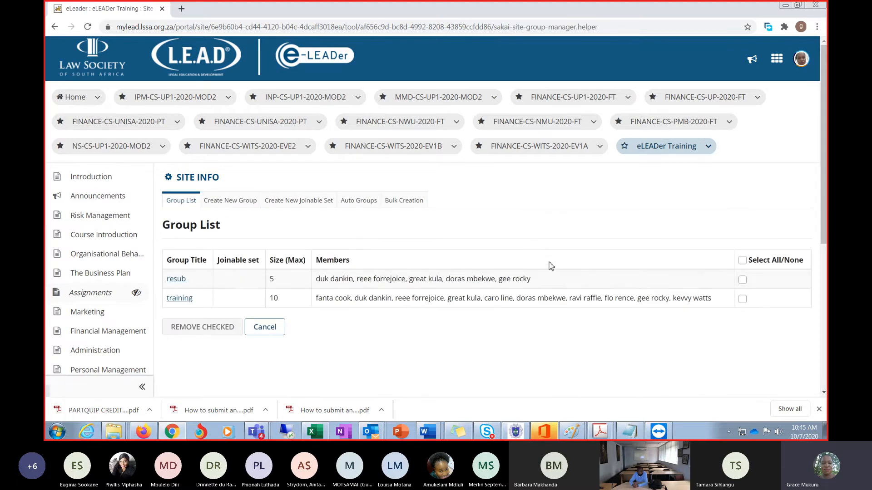
pyautogui.click(742, 299)
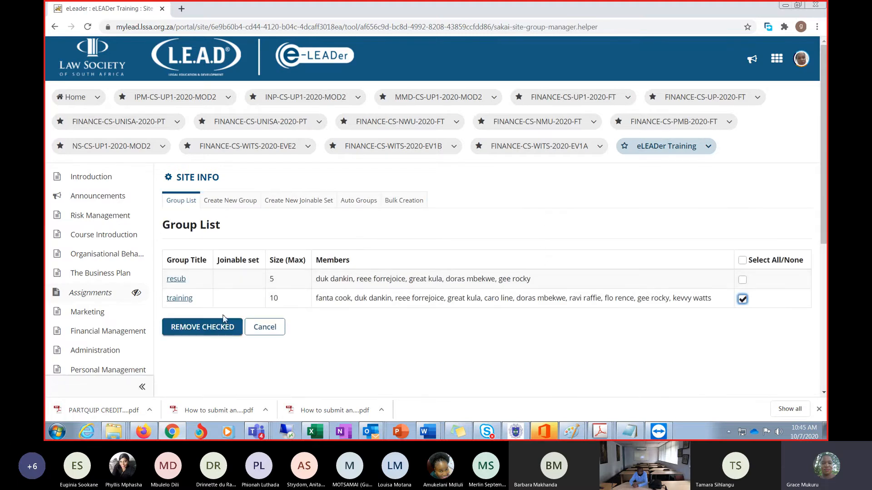
pyautogui.click(210, 332)
pyautogui.click(333, 217)
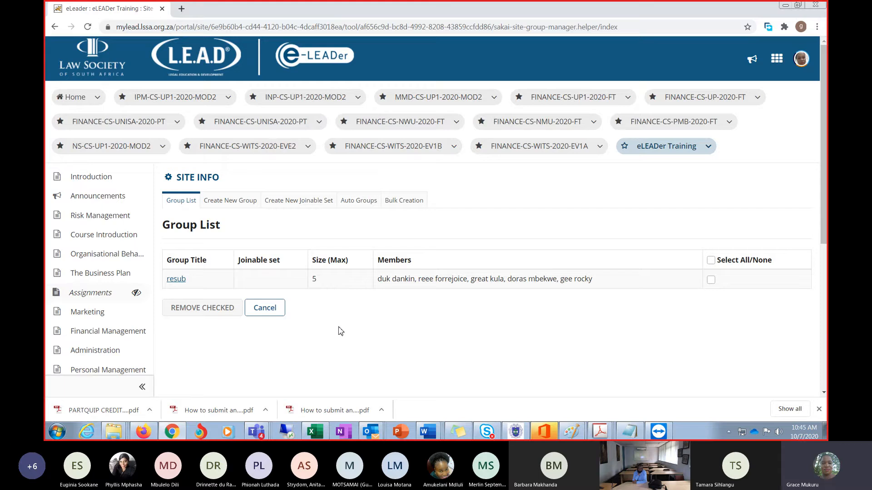
# Open bulk group creation and go to the text entry area for the group data.
pyautogui.click(411, 204)
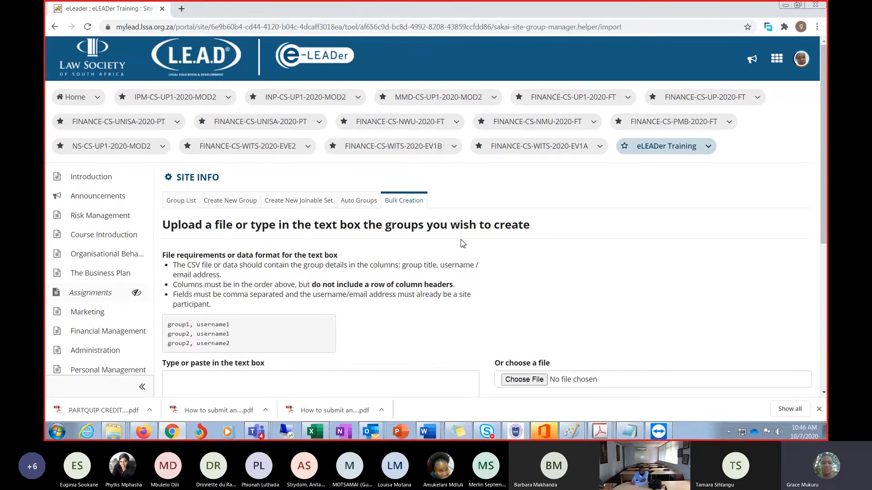
pyautogui.scroll(-2, 463, 255)
pyautogui.scroll(-1, 462, 255)
pyautogui.click(180, 273)
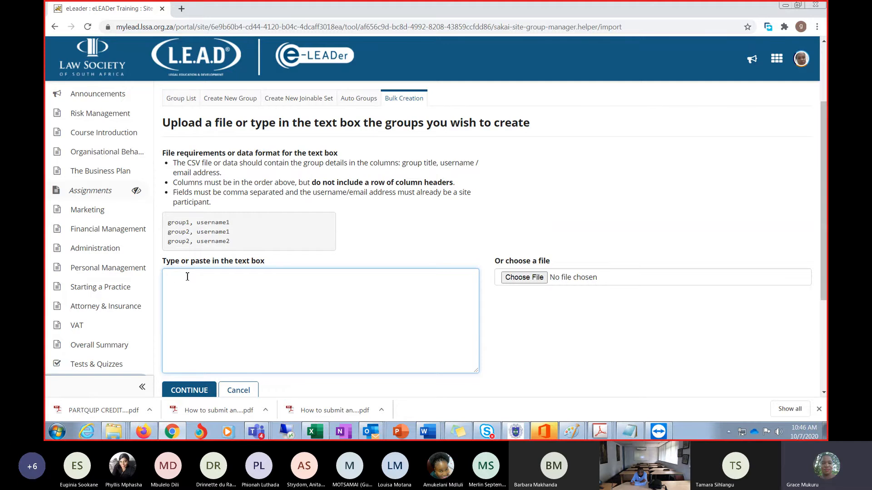
# Switch to the group training spreadsheet in Excel and fit column B to the width of its e-mail addresses.
pyautogui.click(315, 432)
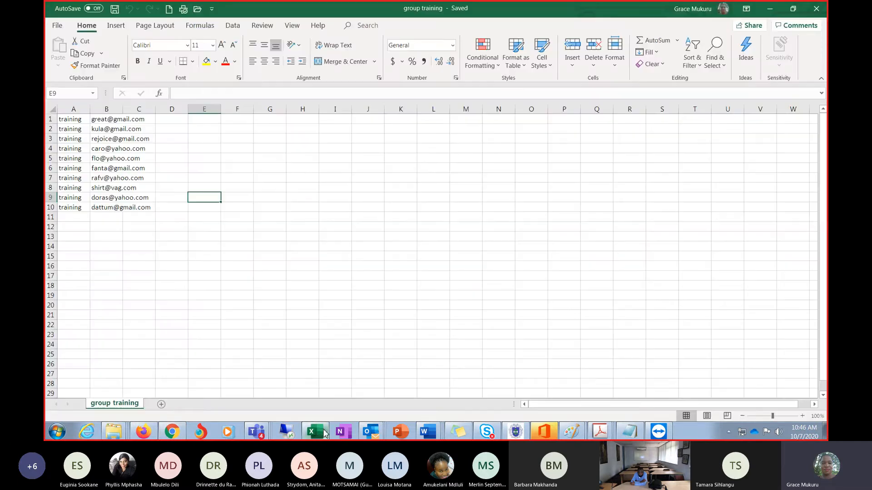
pyautogui.click(88, 257)
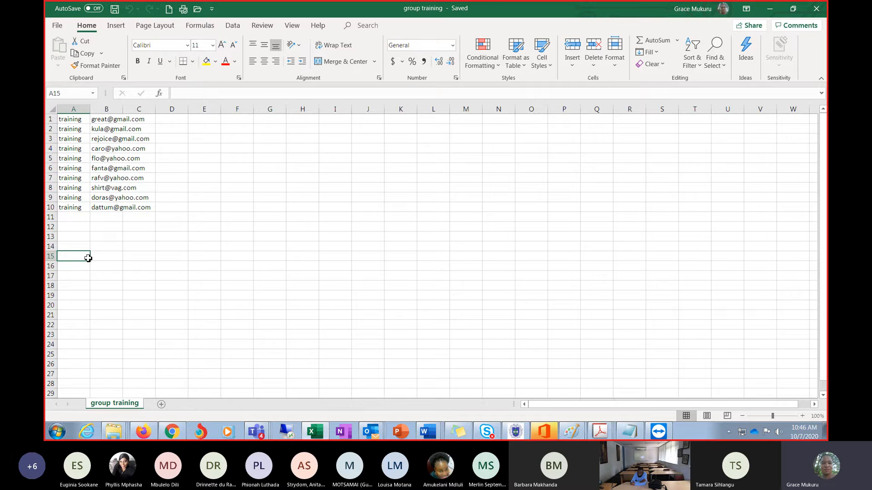
pyautogui.doubleClick(123, 109)
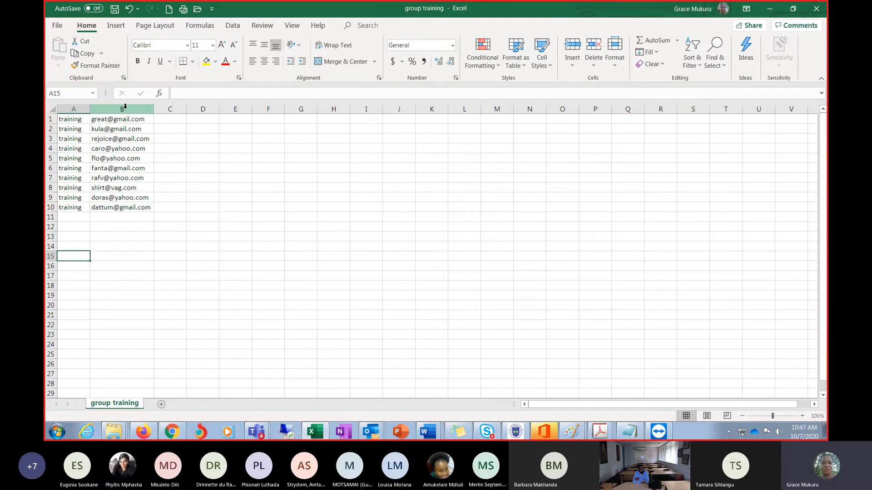
pyautogui.click(294, 226)
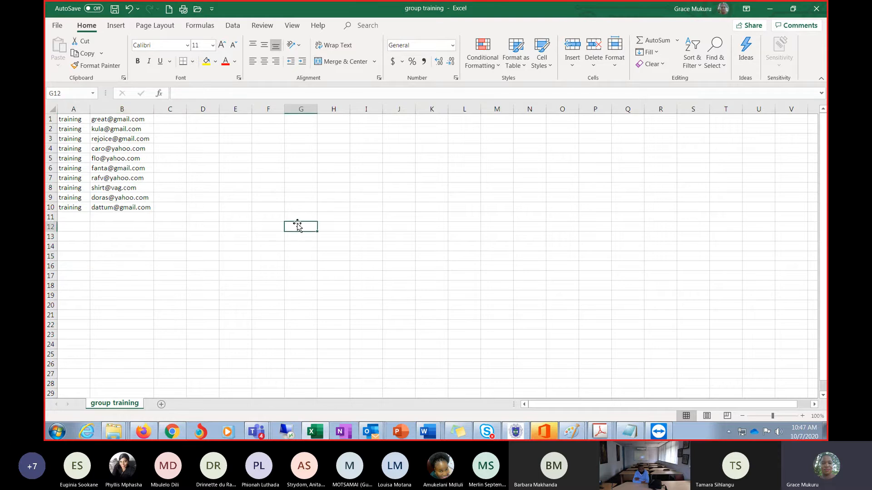
# Switch back to Chrome and choose group training.csv from Downloads as the bulk creation file.
pyautogui.click(172, 430)
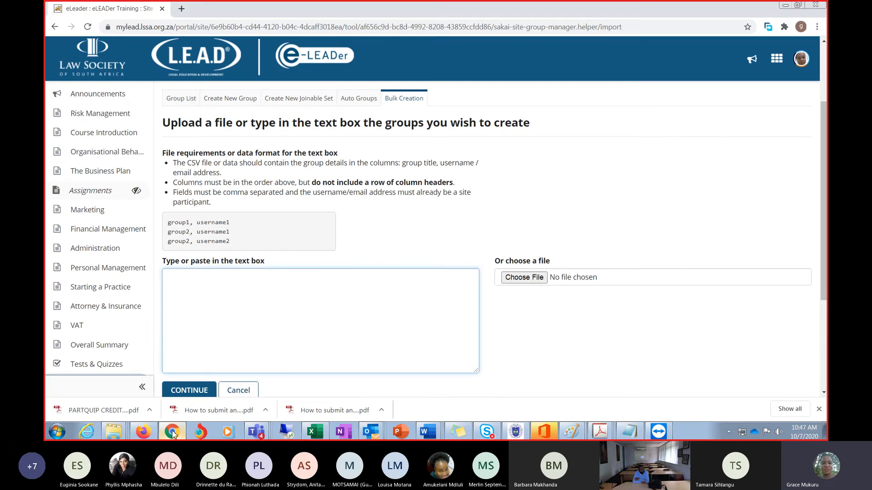
pyautogui.click(530, 280)
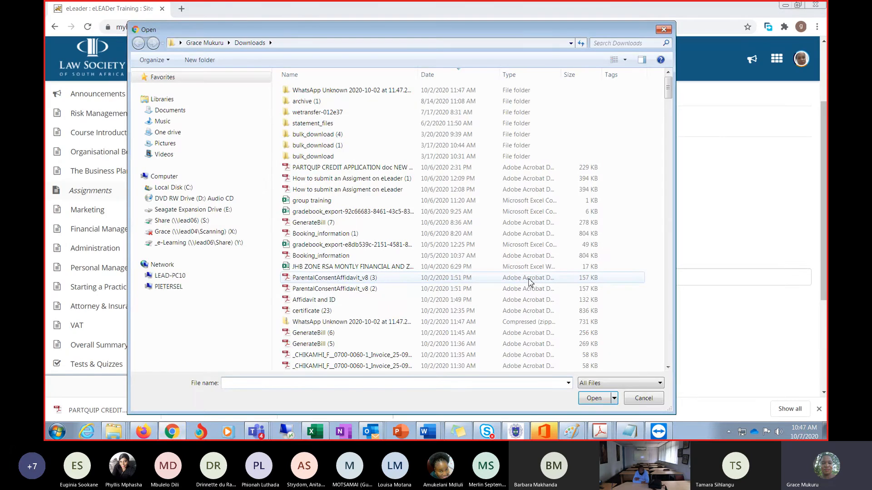
pyautogui.click(350, 204)
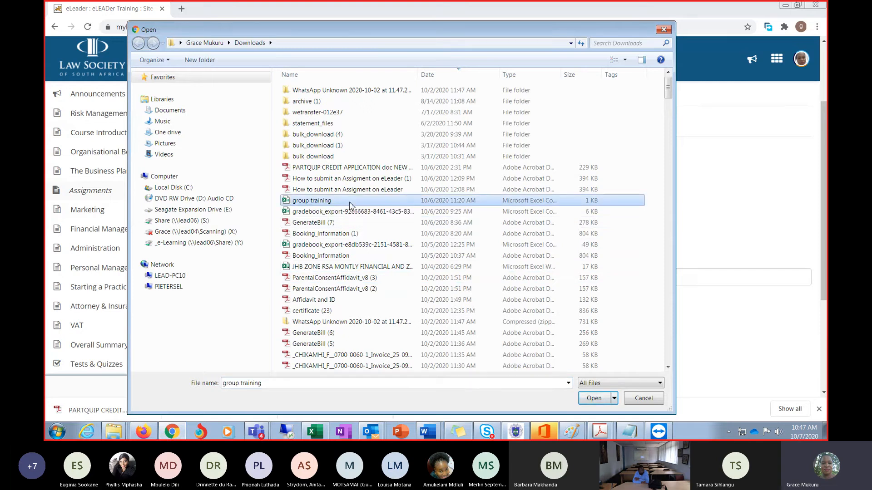
pyautogui.doubleClick(350, 205)
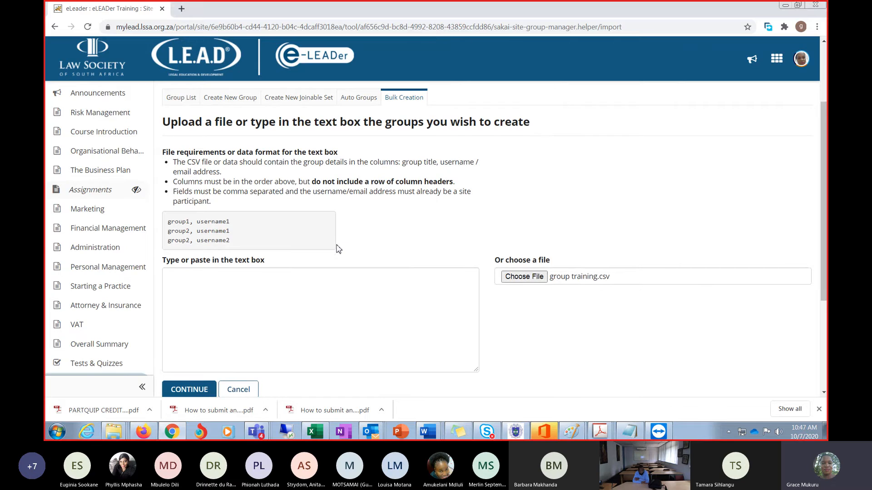
# Continue to the verification of the uploaded data and bulk create the training group.
pyautogui.scroll(-3, 419, 190)
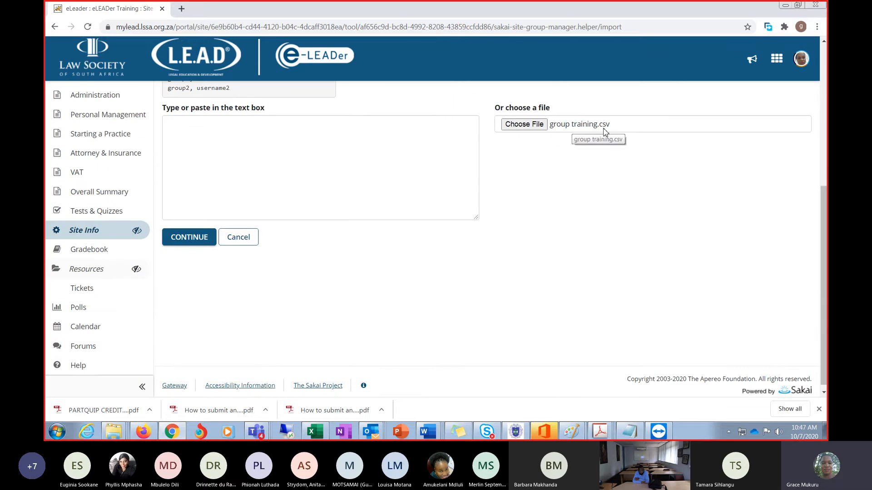
pyautogui.click(187, 240)
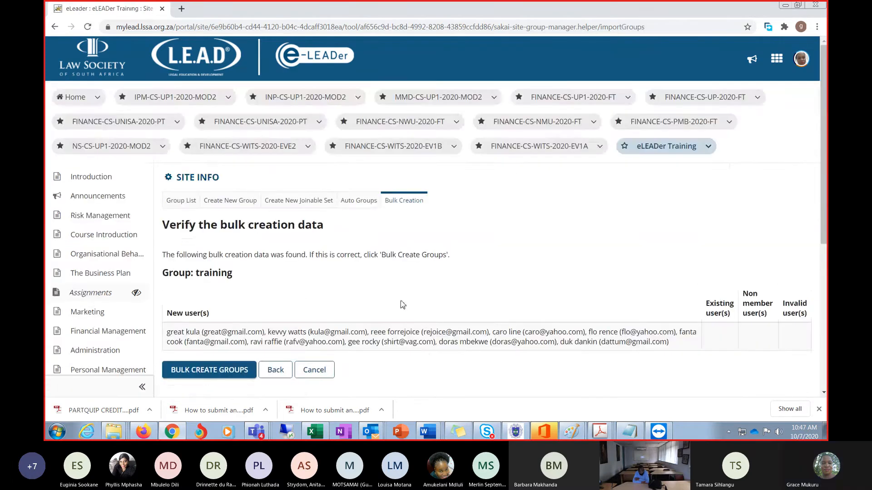
pyautogui.scroll(-3, 402, 304)
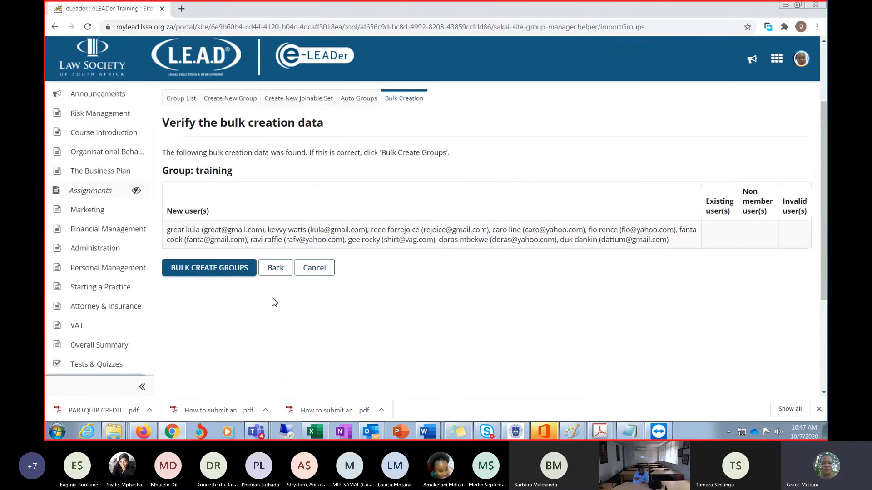
pyautogui.click(217, 274)
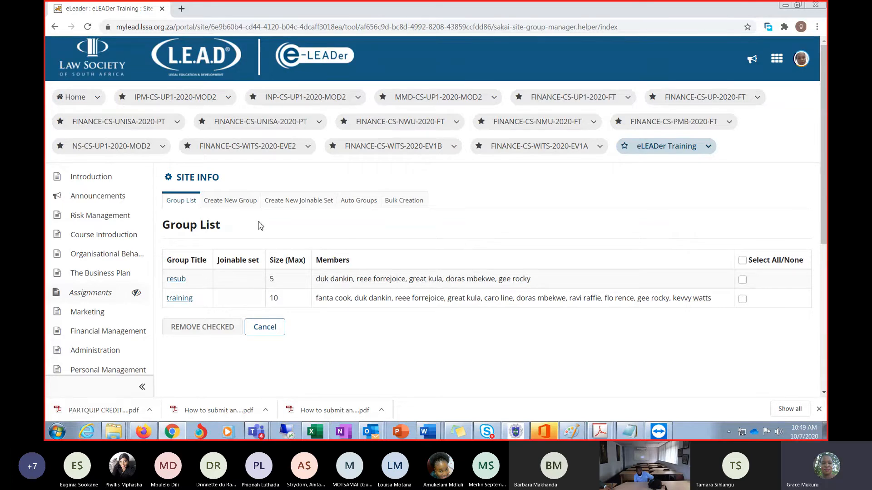
# Return from the group list to the main Site Info page and look over its site information.
pyautogui.click(200, 178)
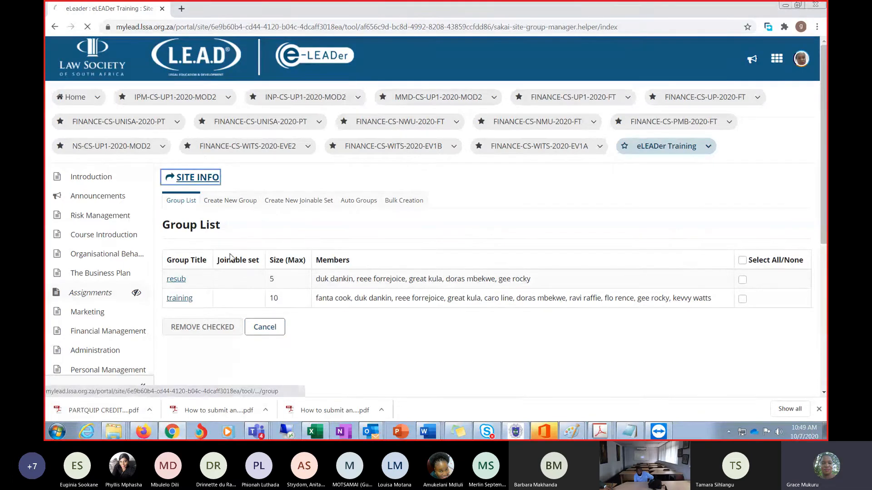
pyautogui.scroll(-1, 434, 338)
pyautogui.scroll(-5, 435, 337)
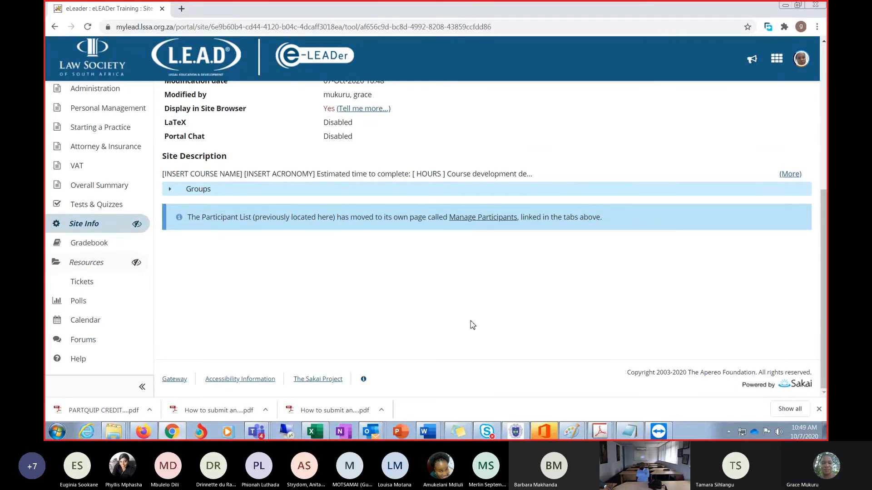
pyautogui.scroll(5, 473, 324)
pyautogui.scroll(2, 472, 325)
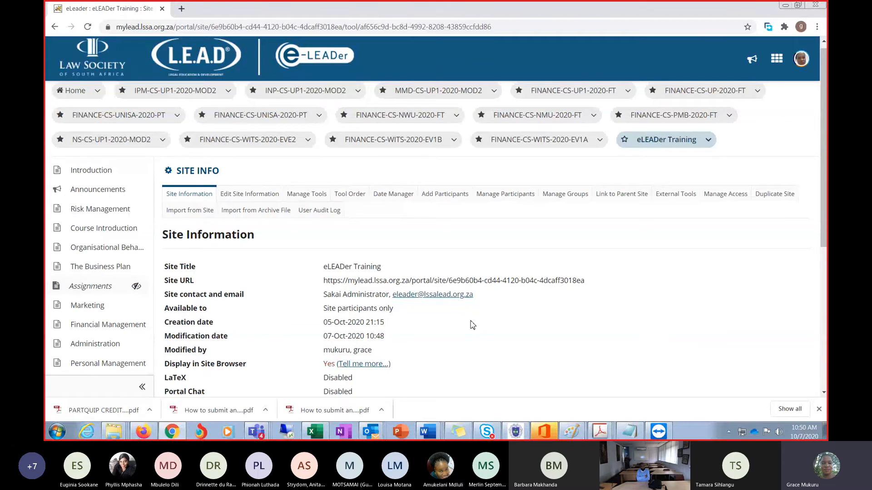
# Open the Gradebook and examine the student list and its graded item columns.
pyautogui.scroll(-5, 89, 275)
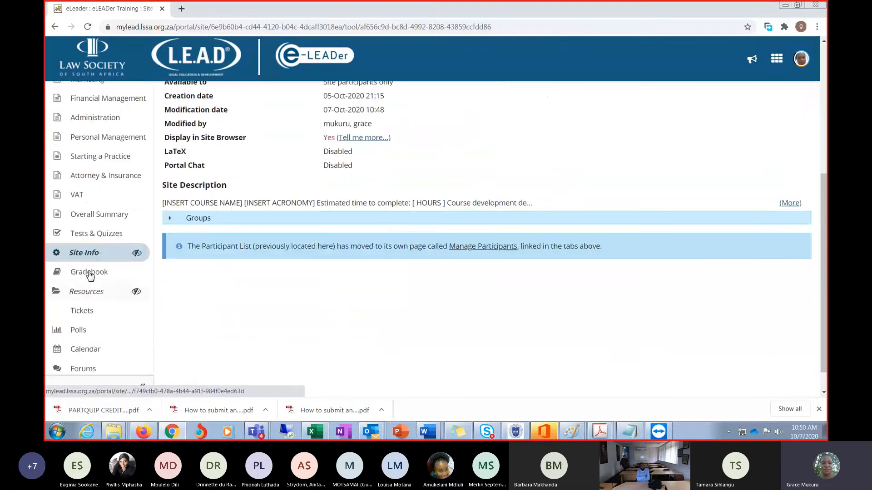
pyautogui.click(89, 246)
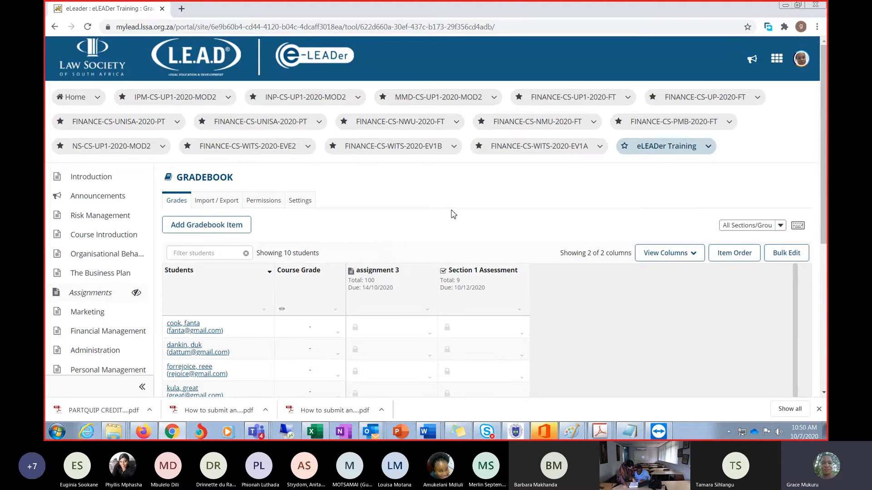
pyautogui.scroll(-3, 452, 214)
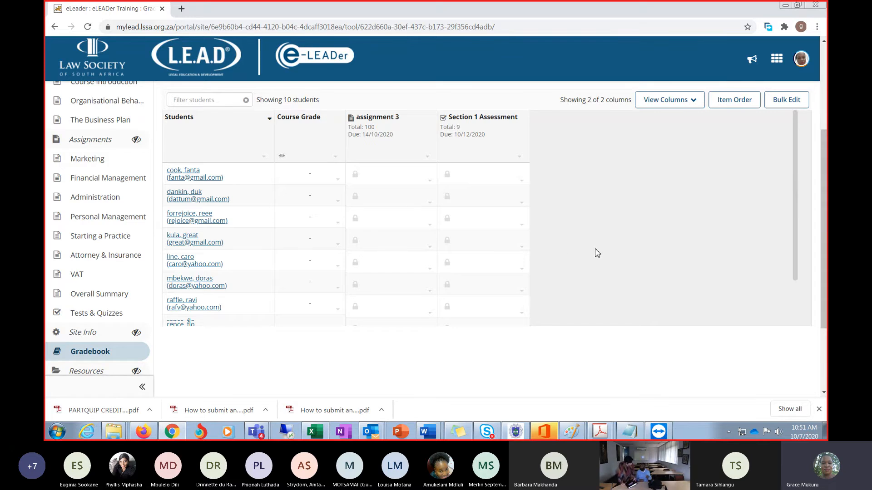
pyautogui.moveTo(824, 168); pyautogui.dragTo(823, 82)
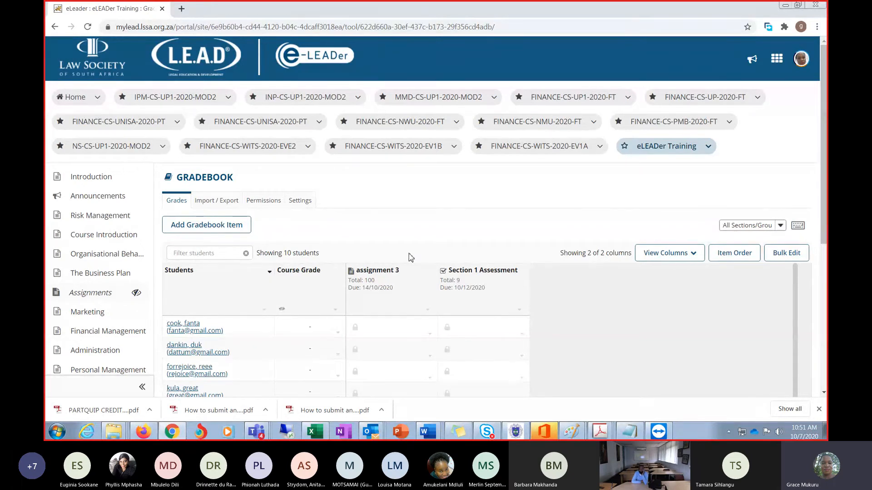
# Open the Gradebook's import and export options and export the gradebook as a .csv file.
pyautogui.click(222, 202)
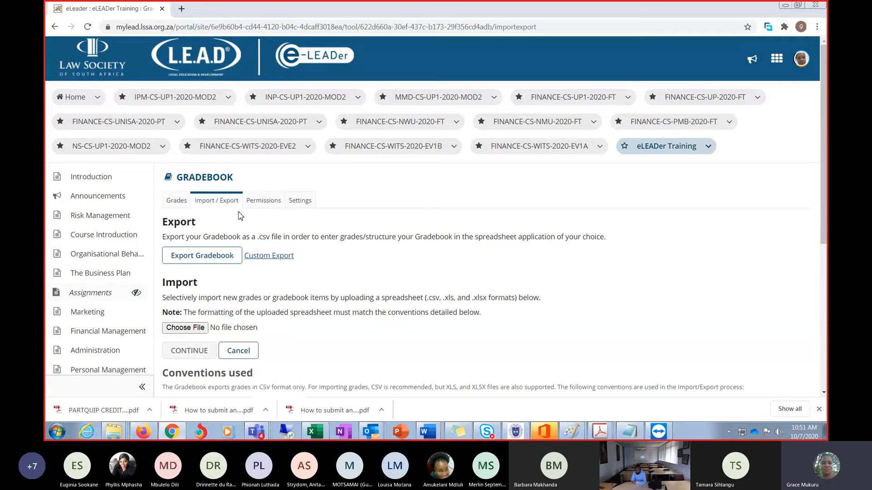
pyautogui.scroll(-3, 289, 229)
pyautogui.scroll(2, 293, 228)
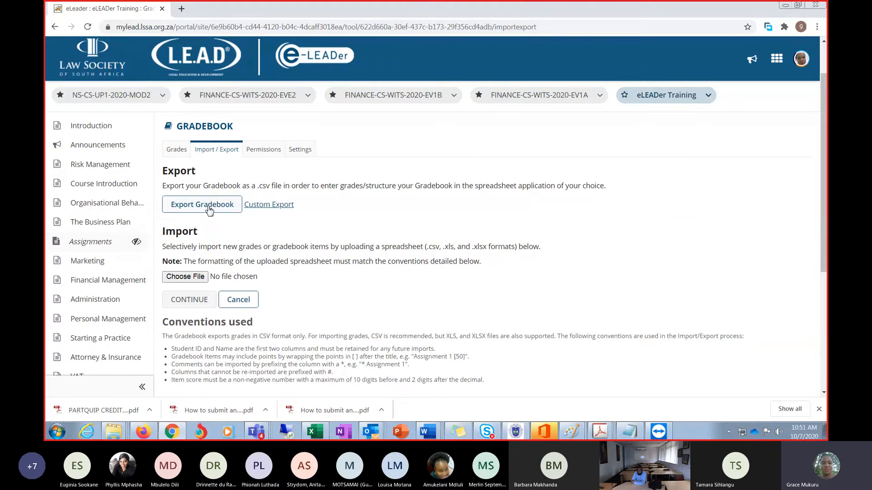
pyautogui.click(210, 209)
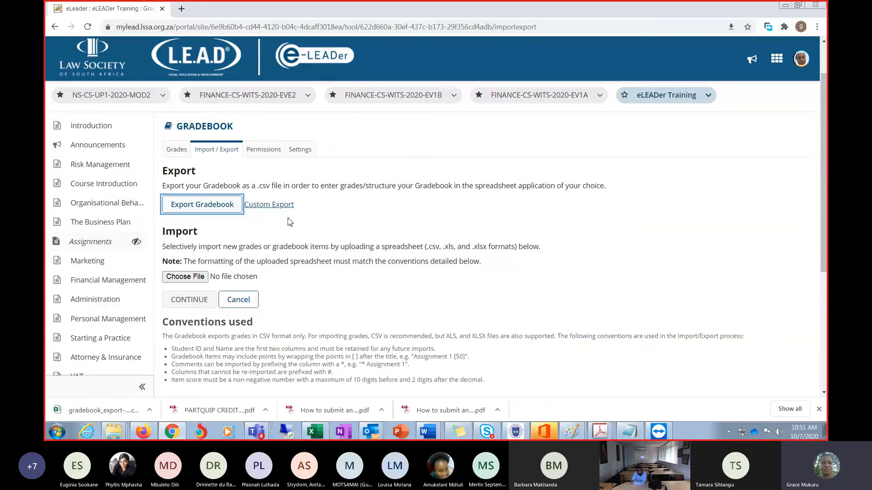
# Filter the Gradebook's grades to the resub group and export the gradebook as a .csv file.
pyautogui.click(178, 152)
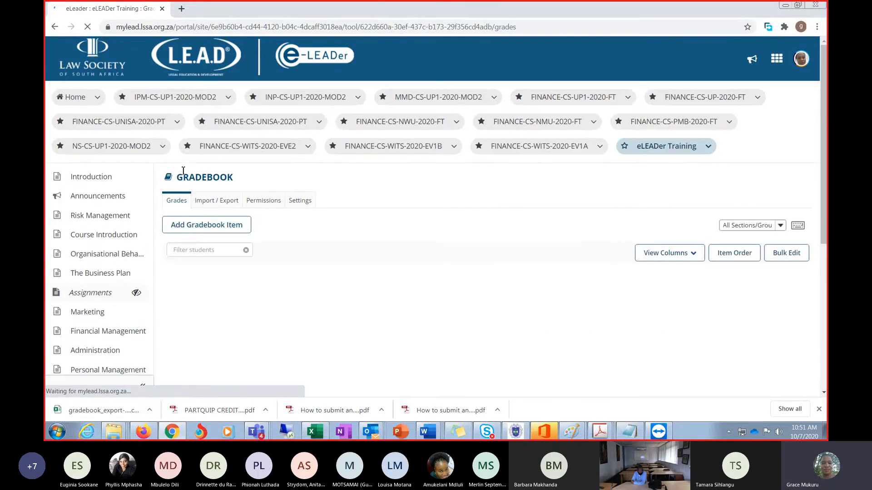
pyautogui.click(782, 226)
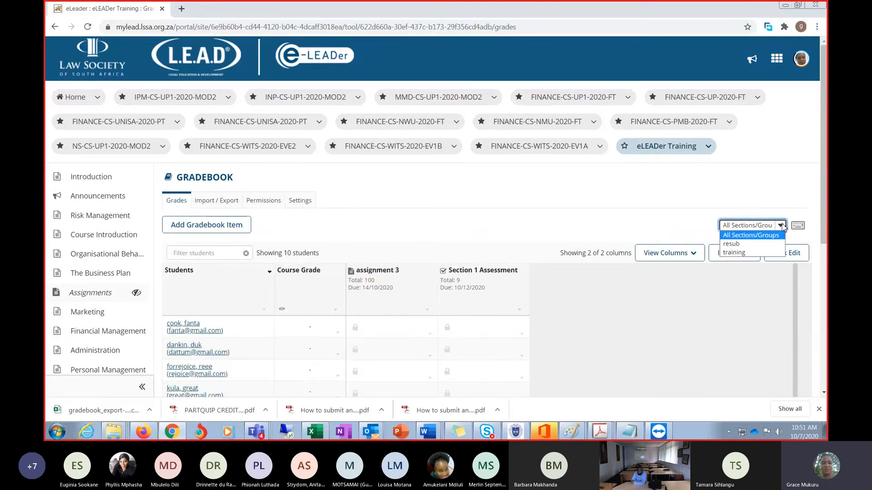
pyautogui.click(749, 245)
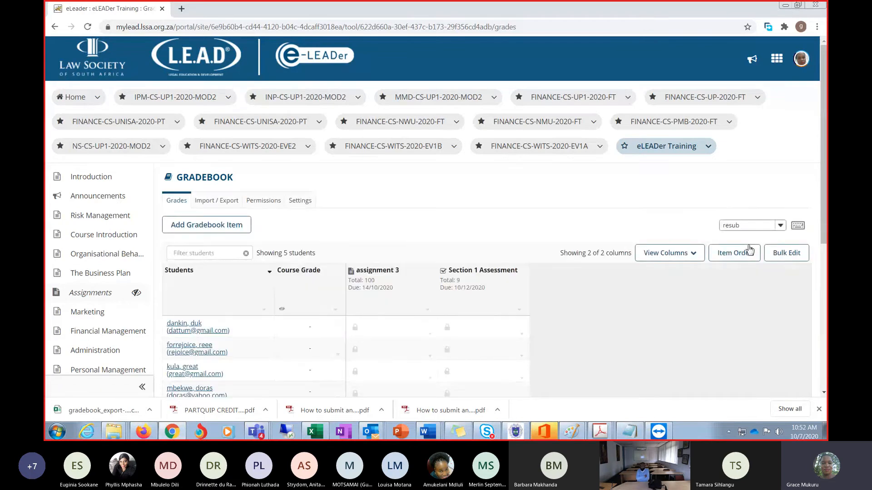
pyautogui.click(228, 202)
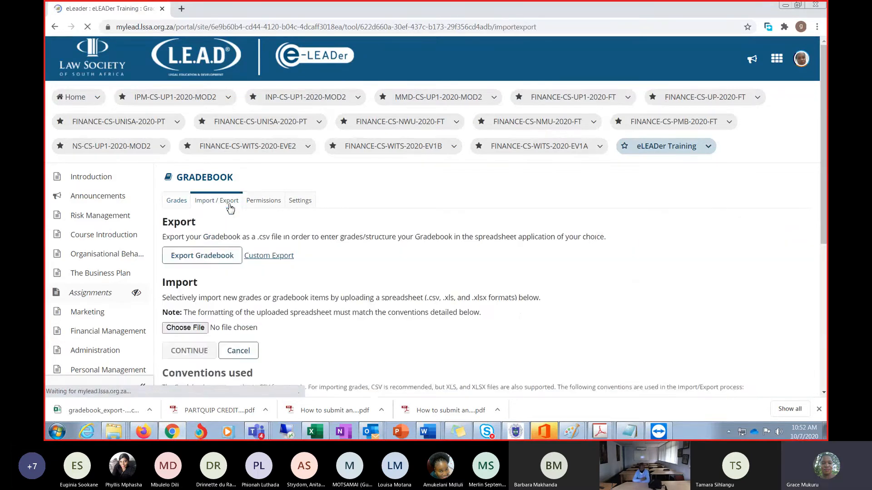
pyautogui.click(208, 257)
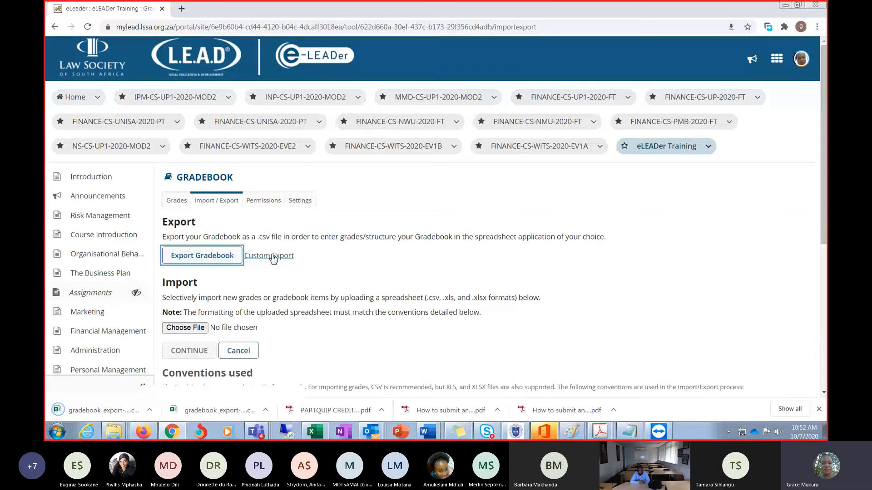
# Look over the Gradebook's import and export page, including the import section and the conventions used.
pyautogui.click(177, 201)
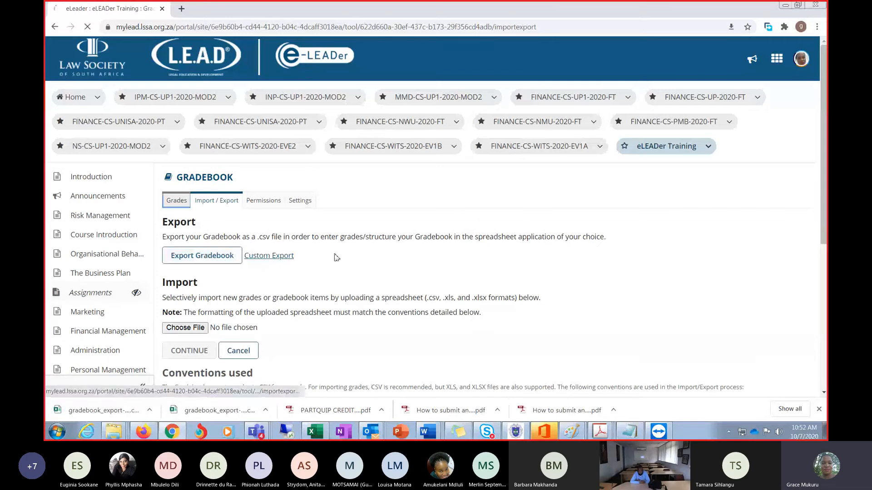
pyautogui.click(222, 203)
pyautogui.scroll(-3, 272, 230)
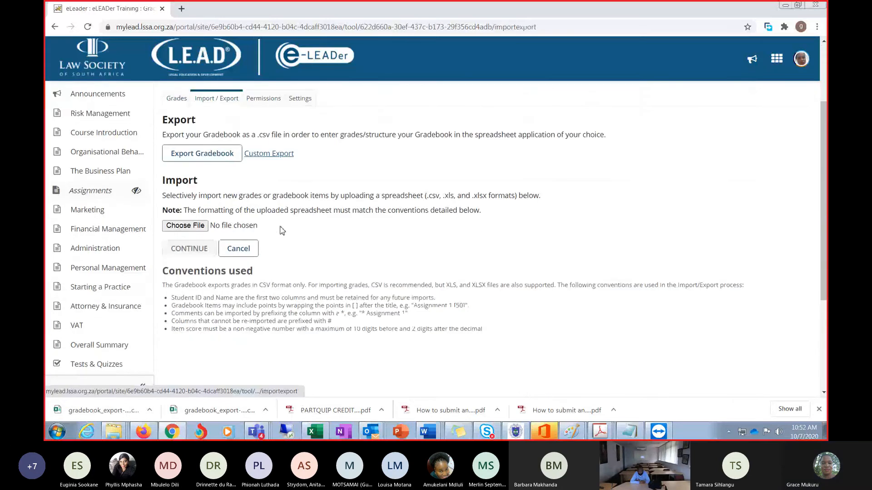
pyautogui.scroll(1, 282, 231)
pyautogui.scroll(1, 273, 218)
# Return to the grades and examine the resub group's student list and the options available for the first student's assignment 3 grade.
pyautogui.click(180, 200)
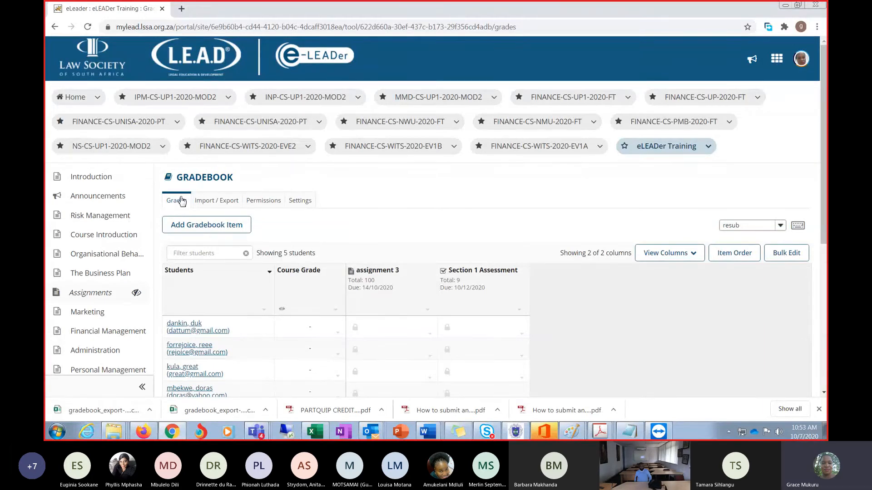
pyautogui.scroll(-6, 73, 325)
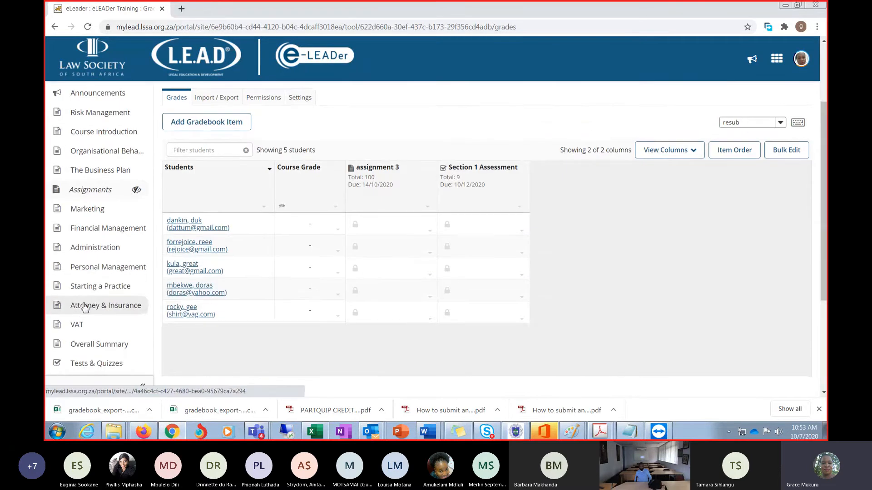
pyautogui.scroll(-1, 109, 309)
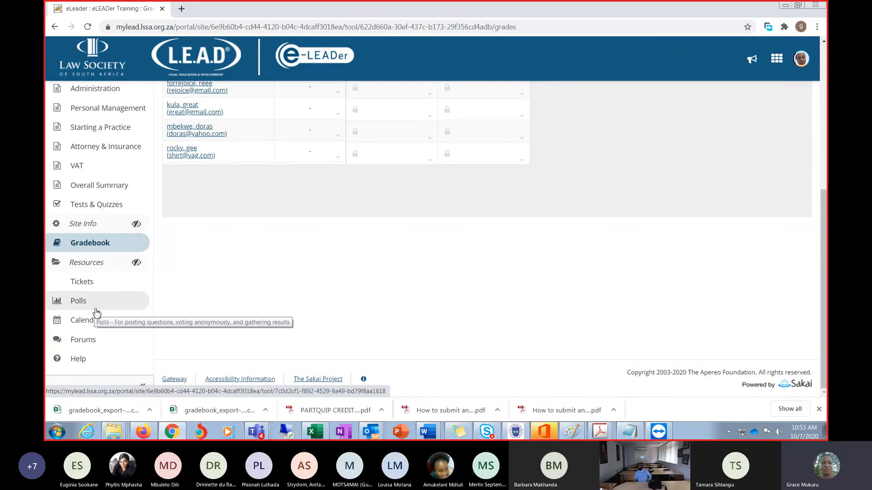
pyautogui.scroll(3, 302, 297)
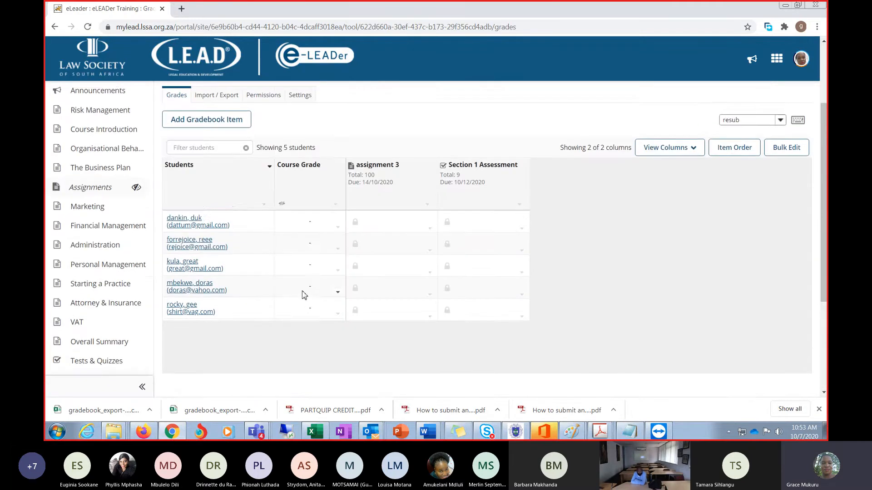
pyautogui.scroll(2, 302, 295)
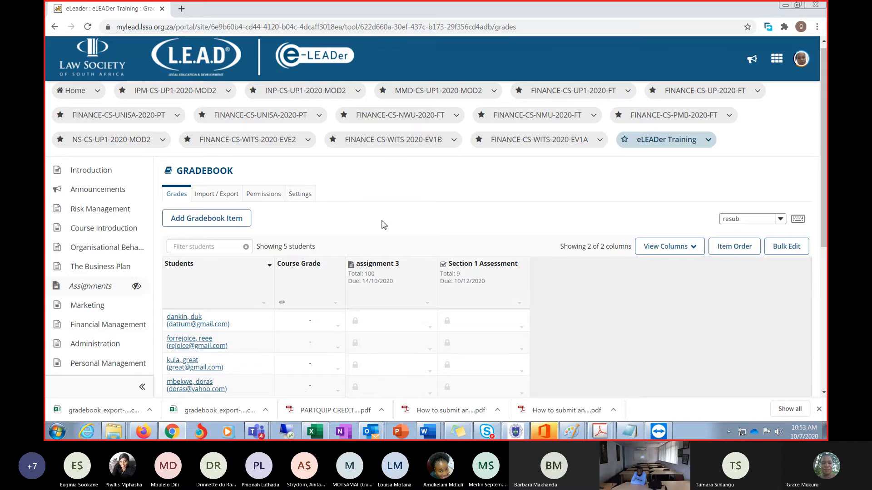
pyautogui.scroll(-3, 397, 240)
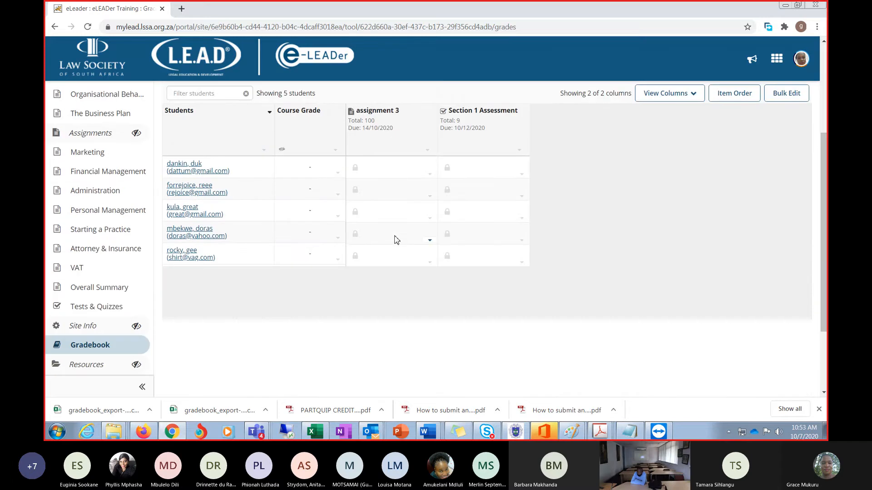
pyautogui.moveTo(824, 166); pyautogui.dragTo(825, 79)
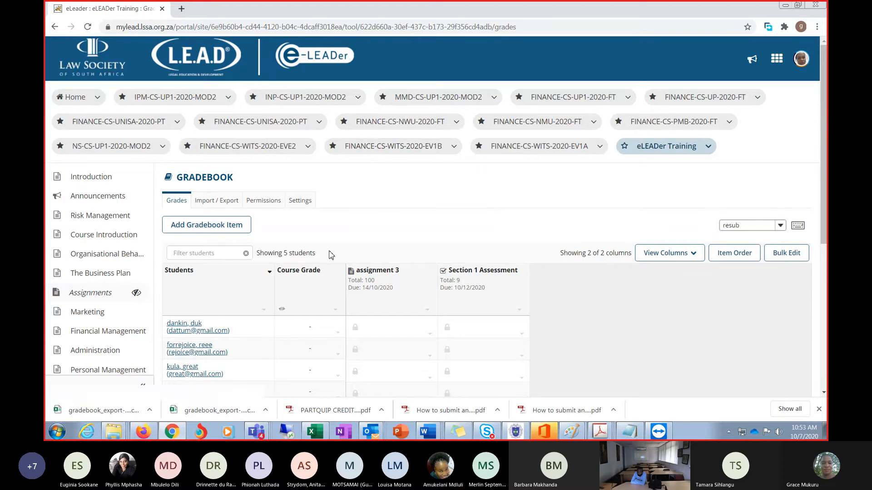
pyautogui.scroll(-2, 363, 213)
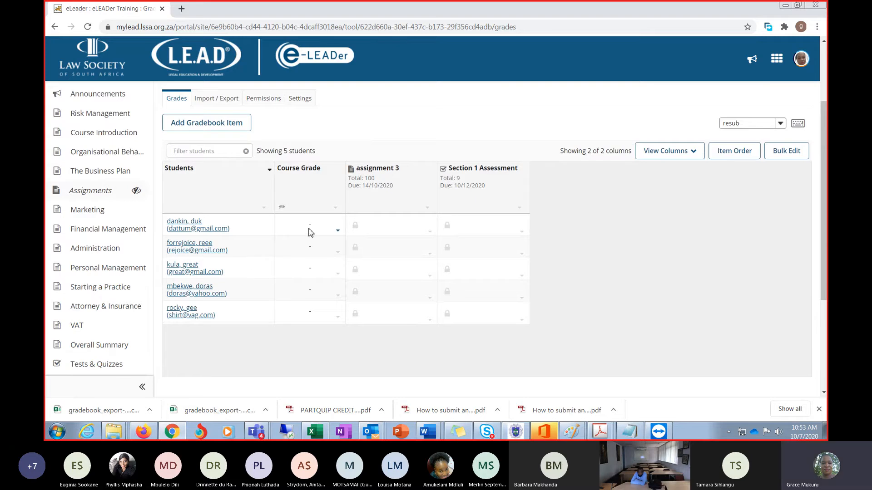
pyautogui.scroll(2, 631, 155)
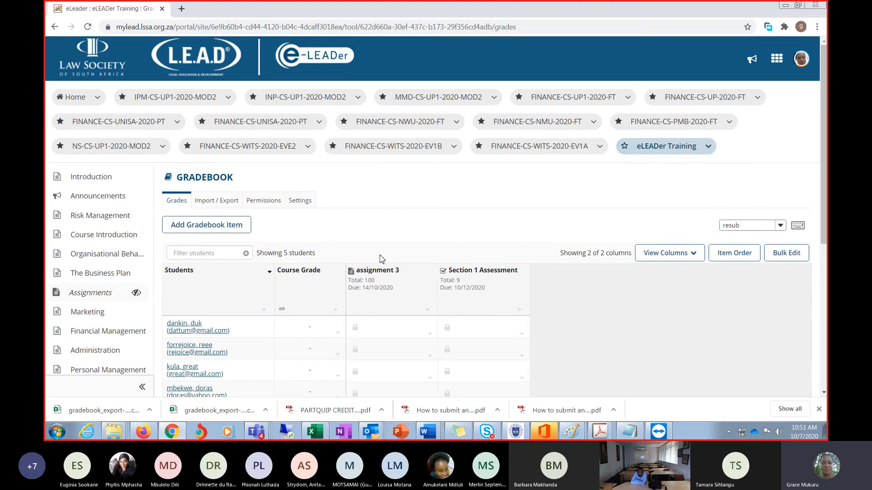
pyautogui.click(430, 336)
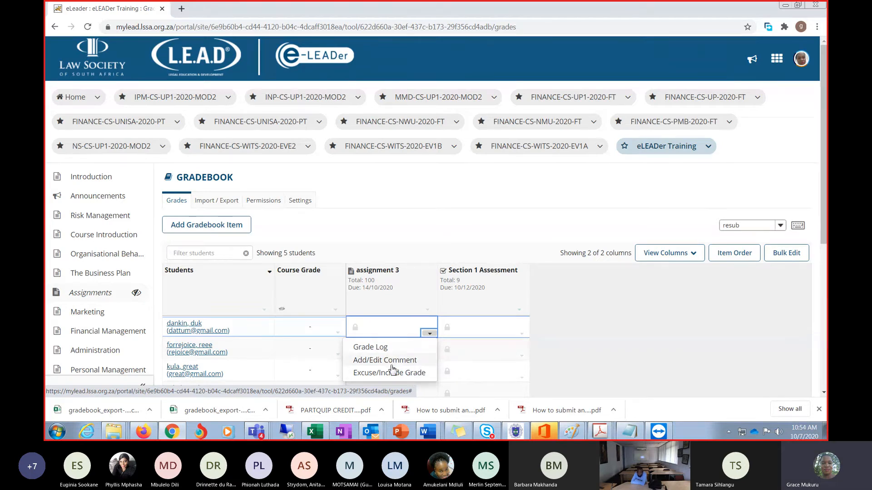
pyautogui.click(648, 341)
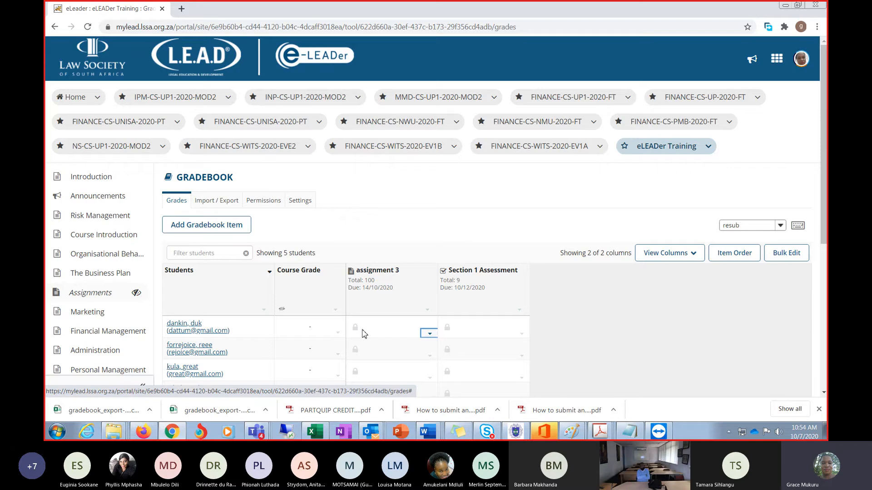
# Open the submissions of assignment 3 for grading and bring up the first listed student's grading page.
pyautogui.click(98, 296)
pyautogui.scroll(-2, 224, 266)
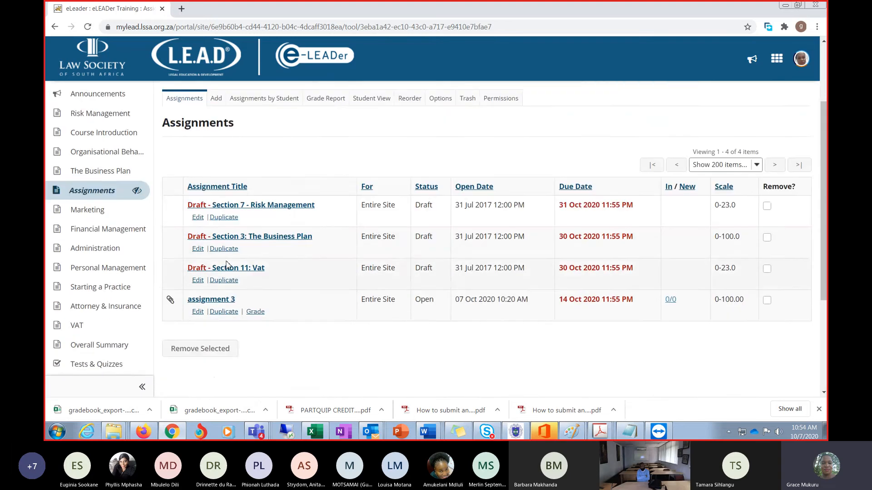
pyautogui.click(255, 313)
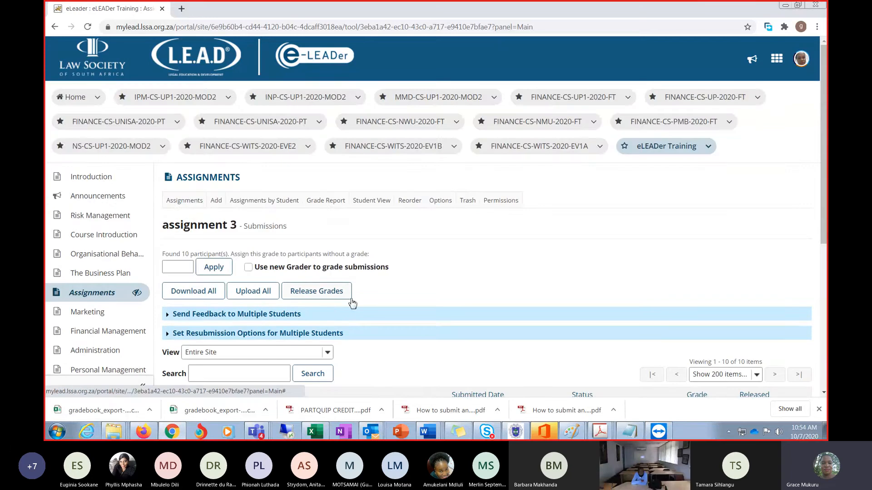
pyautogui.scroll(-3, 358, 302)
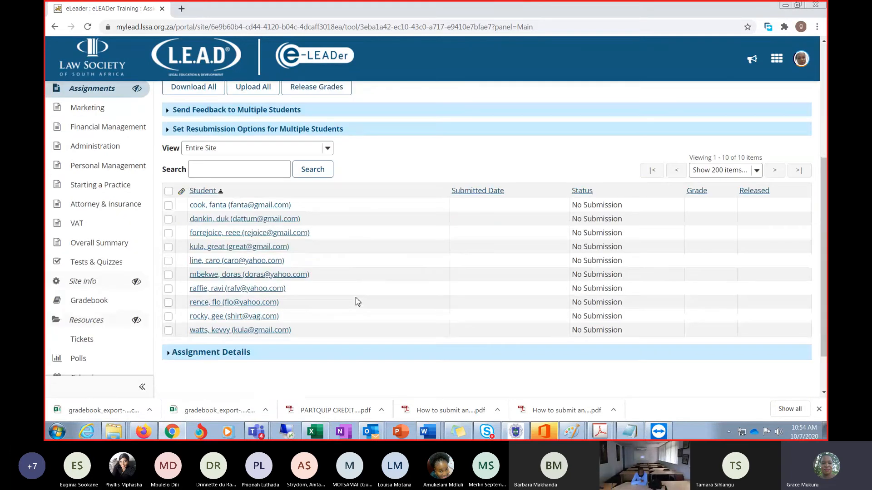
pyautogui.click(236, 207)
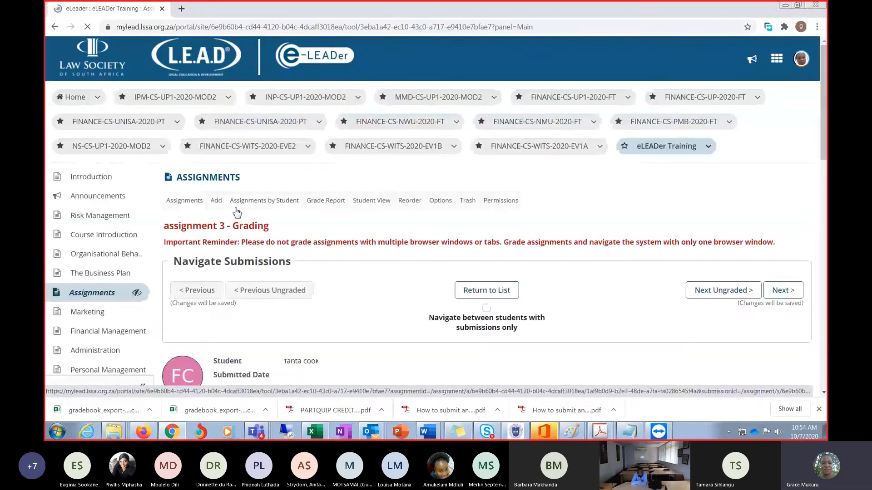
# Give the student a grade of 50 for assignment 3 and save it without releasing it to the student.
pyautogui.scroll(-2, 287, 253)
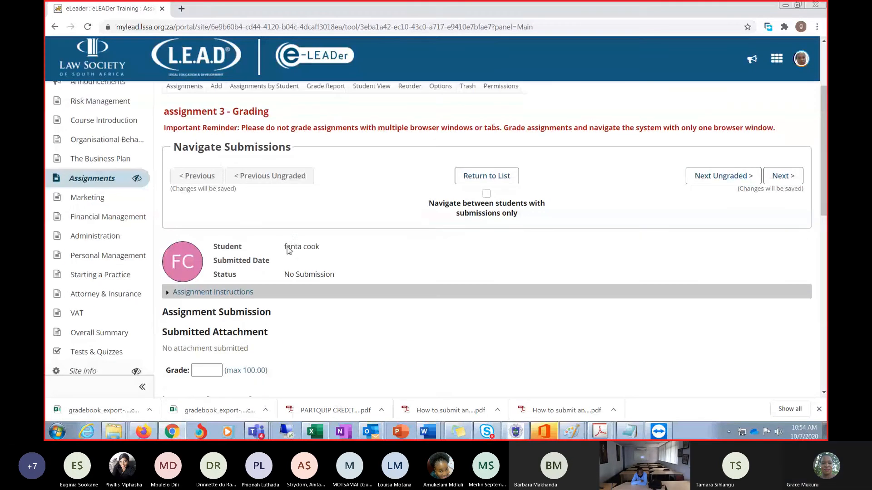
pyautogui.click(221, 281)
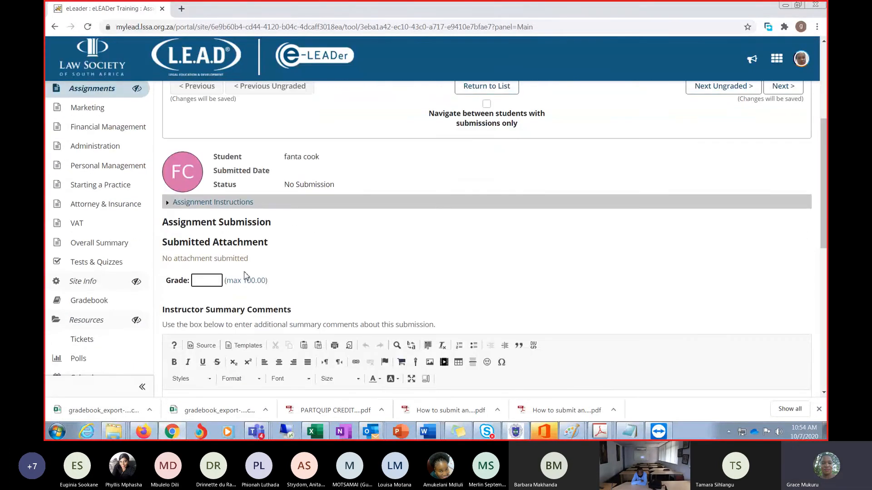
pyautogui.click(362, 270)
pyautogui.scroll(-6, 380, 269)
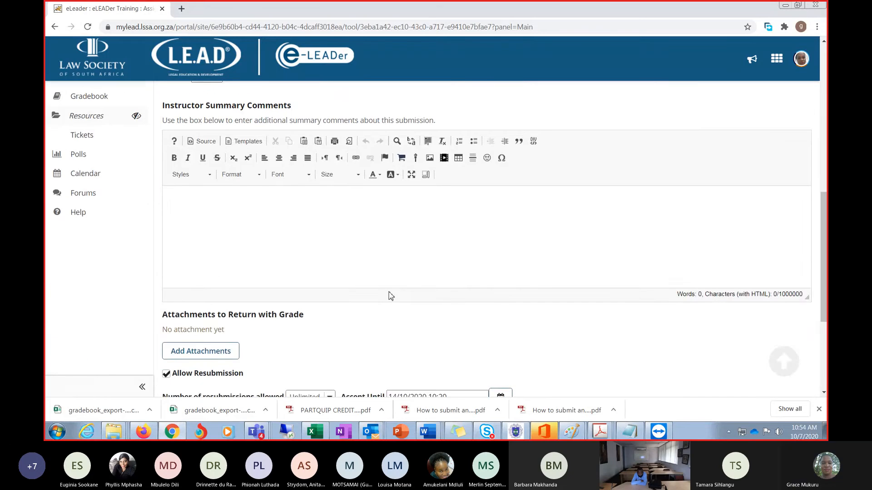
pyautogui.scroll(-1, 280, 336)
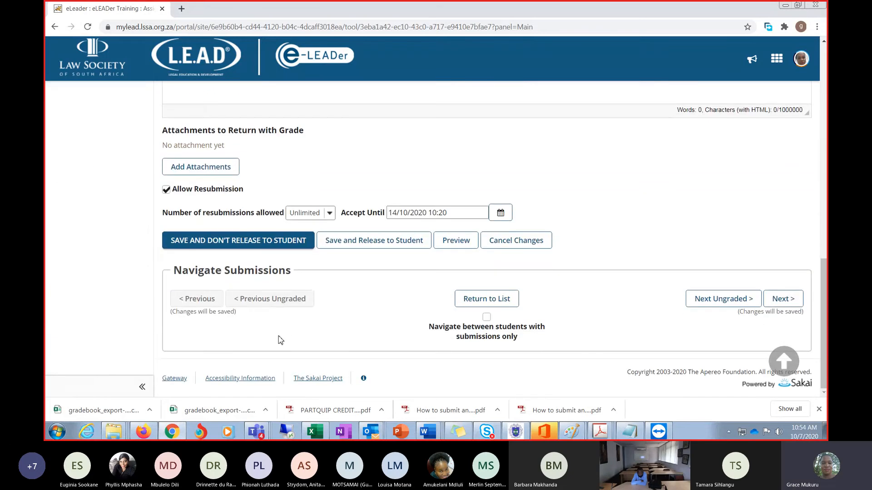
pyautogui.click(247, 240)
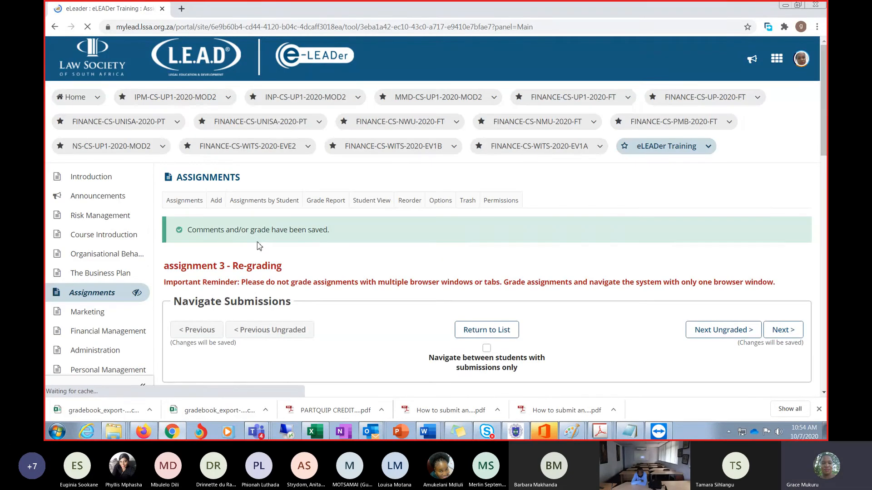
# Save and release the assignment 3 grade to the student, and check the submission's status.
pyautogui.scroll(-15, 291, 296)
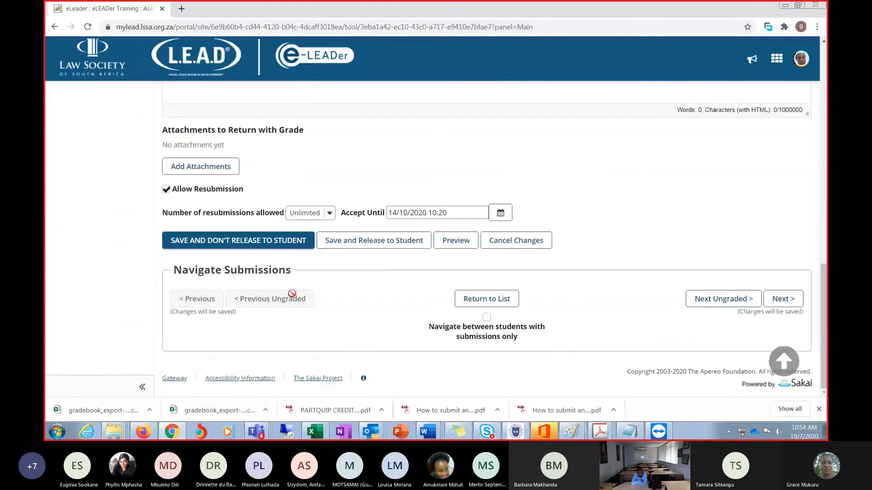
pyautogui.click(367, 245)
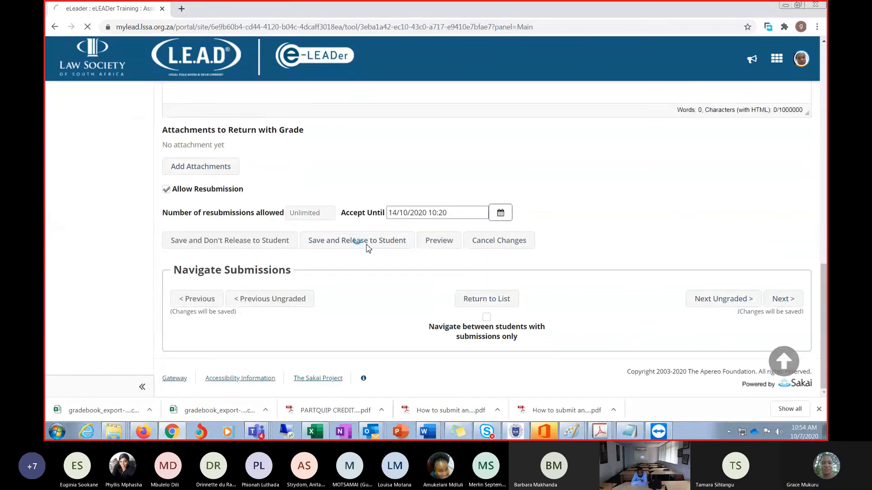
pyautogui.scroll(-3, 366, 268)
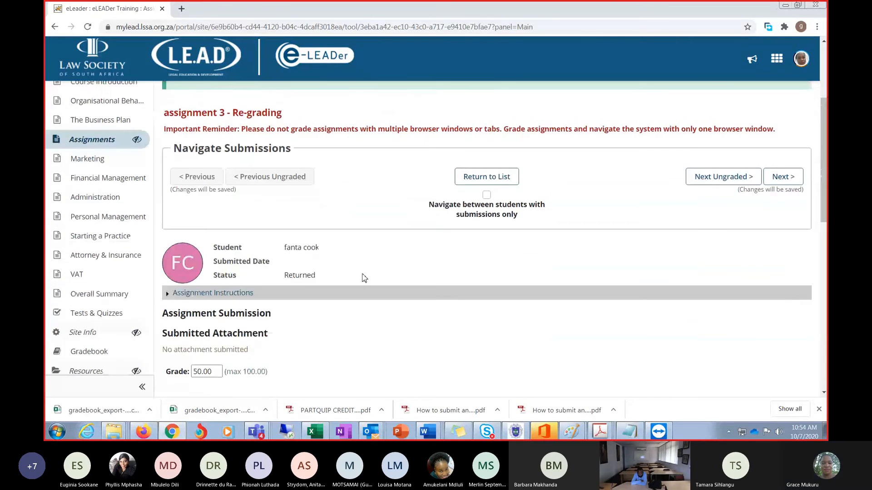
pyautogui.scroll(3, 291, 263)
# Open the Gradebook and check the assignment 3 column for the resub group.
pyautogui.scroll(-6, 90, 302)
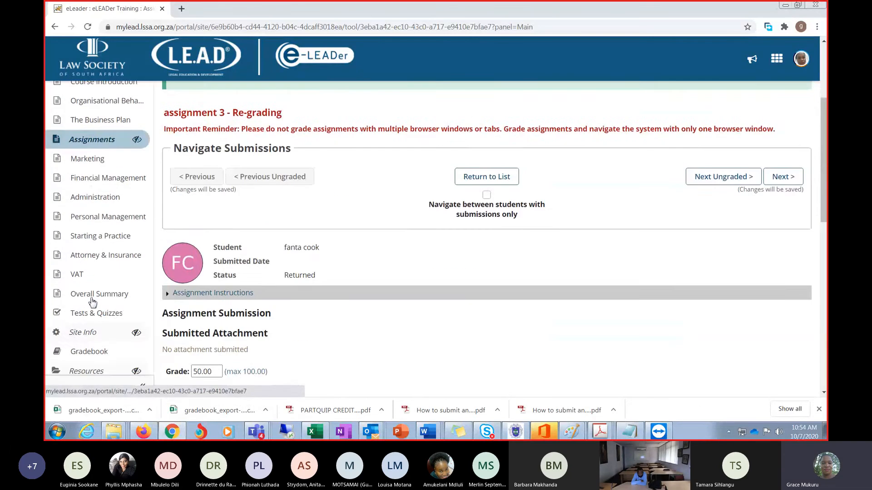
pyautogui.click(94, 202)
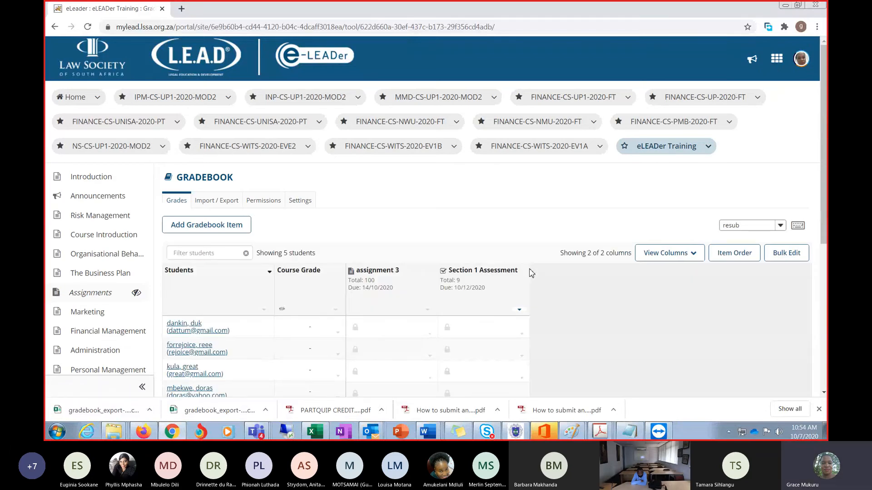
pyautogui.moveTo(824, 218)
pyautogui.mouseDown()
pyautogui.moveTo(824, 294)
pyautogui.moveTo(824, 225)
pyautogui.mouseUp()
# Return to the student's assignment 3 grading page and limit navigation to students with submissions only.
pyautogui.click(90, 278)
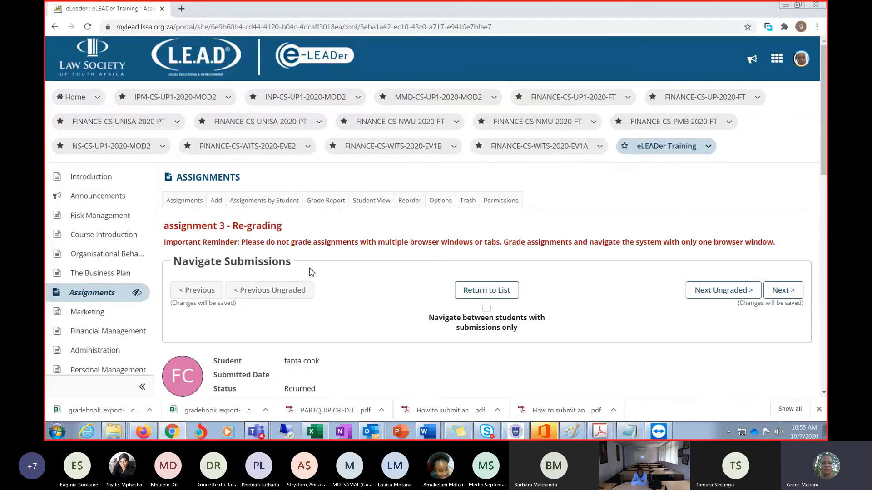
pyautogui.click(486, 309)
pyautogui.scroll(-1, 586, 302)
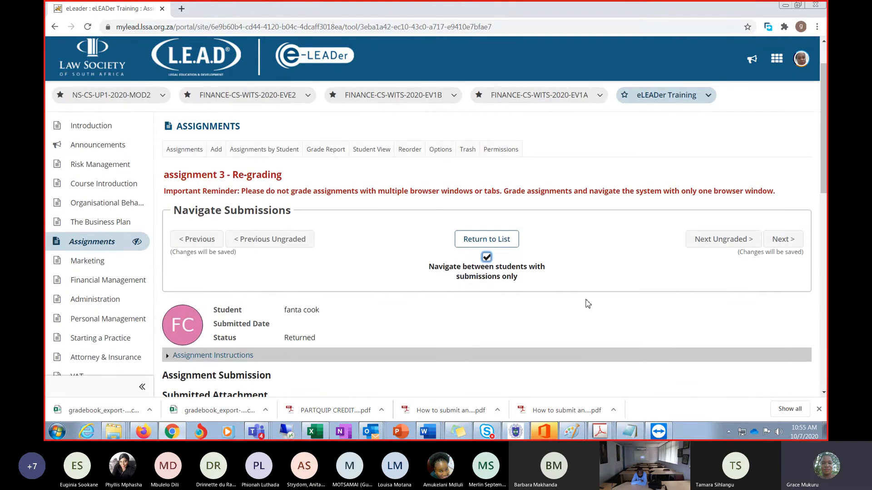
pyautogui.scroll(-1, 588, 304)
pyautogui.scroll(-1, 587, 304)
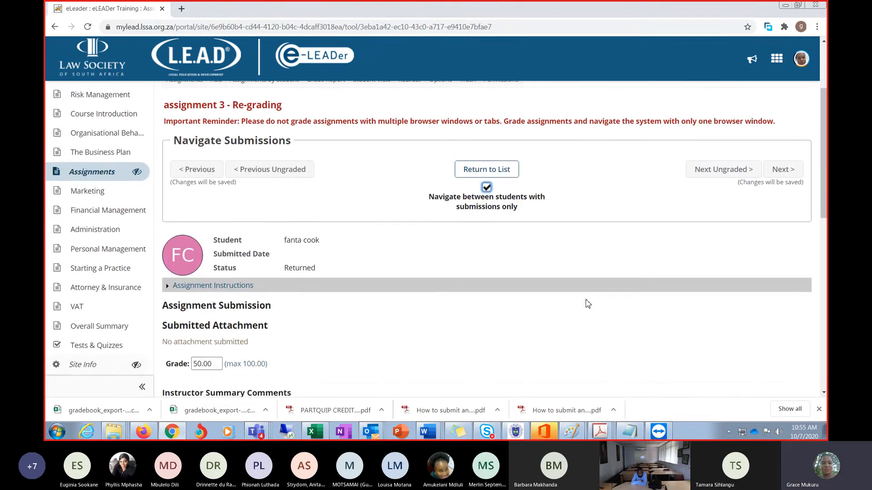
# Review the comment, returned attachment, resubmission and release options on the student's assignment 3 grading page.
pyautogui.scroll(-8, 413, 307)
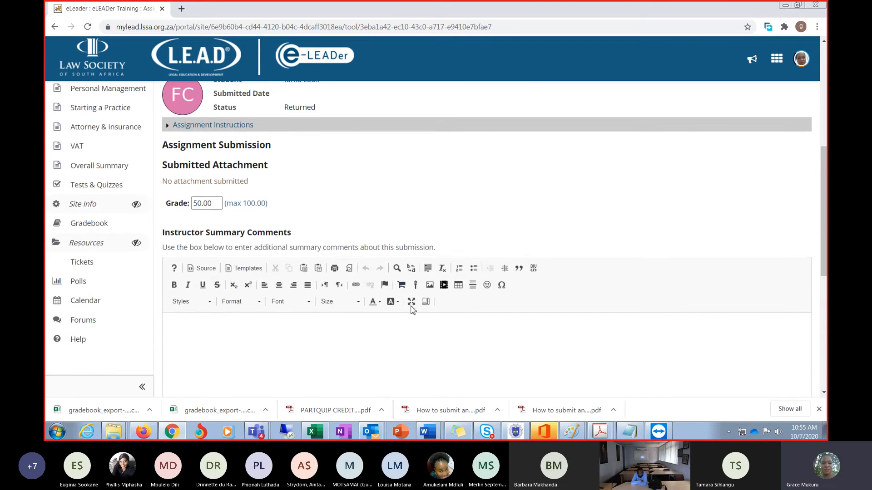
pyautogui.scroll(-1, 412, 307)
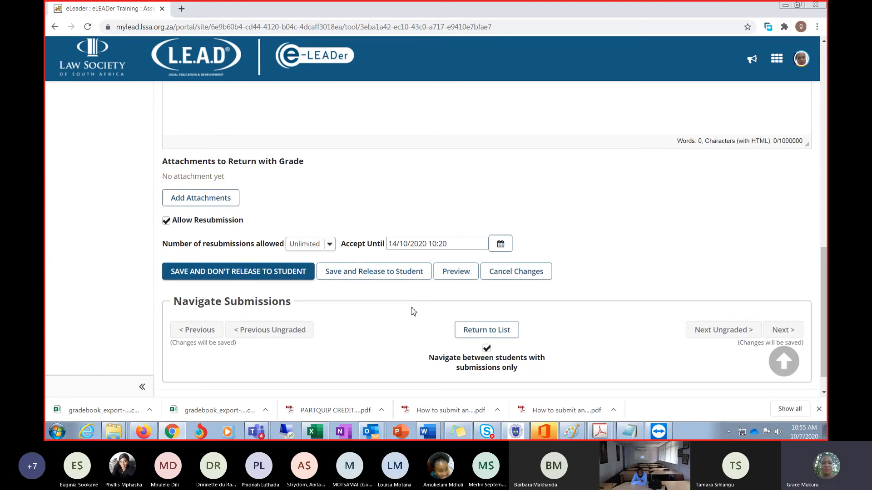
pyautogui.scroll(-1, 414, 311)
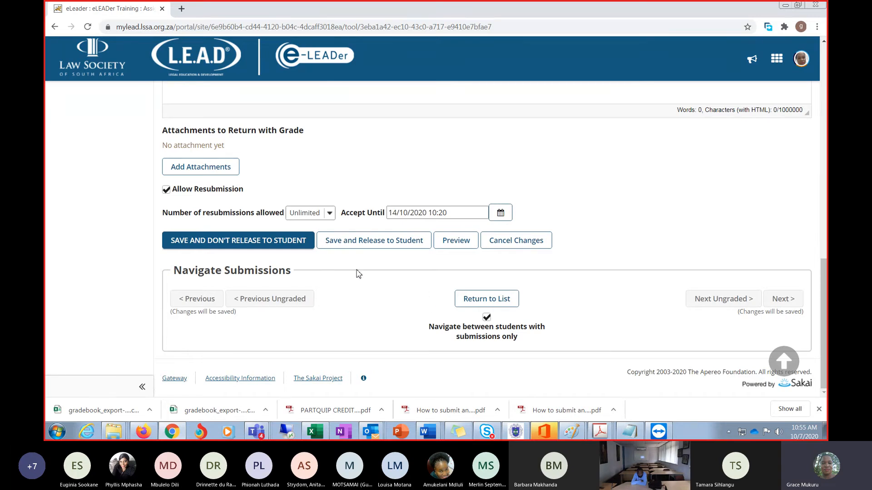
pyautogui.scroll(3, 357, 273)
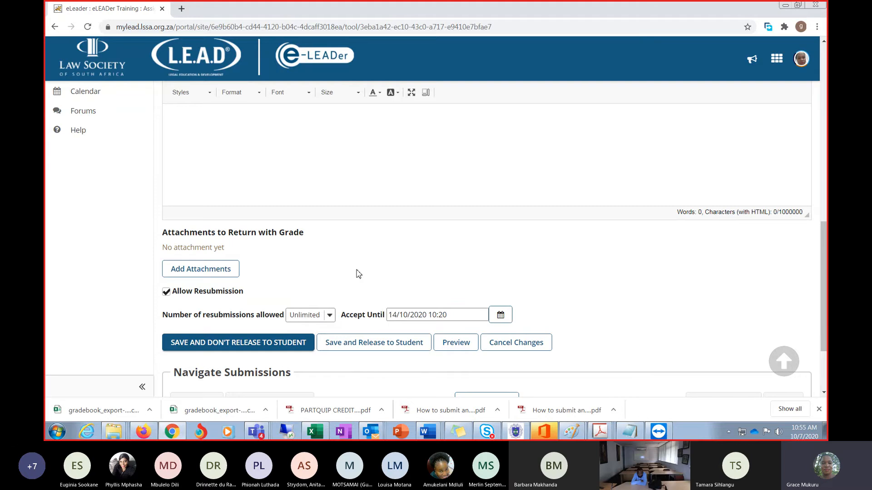
pyautogui.scroll(-3, 582, 357)
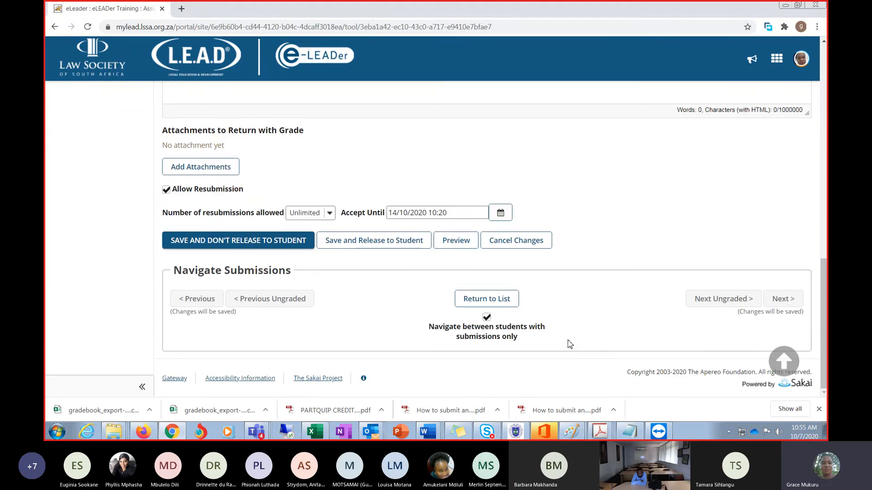
pyautogui.scroll(6, 517, 343)
pyautogui.scroll(6, 518, 337)
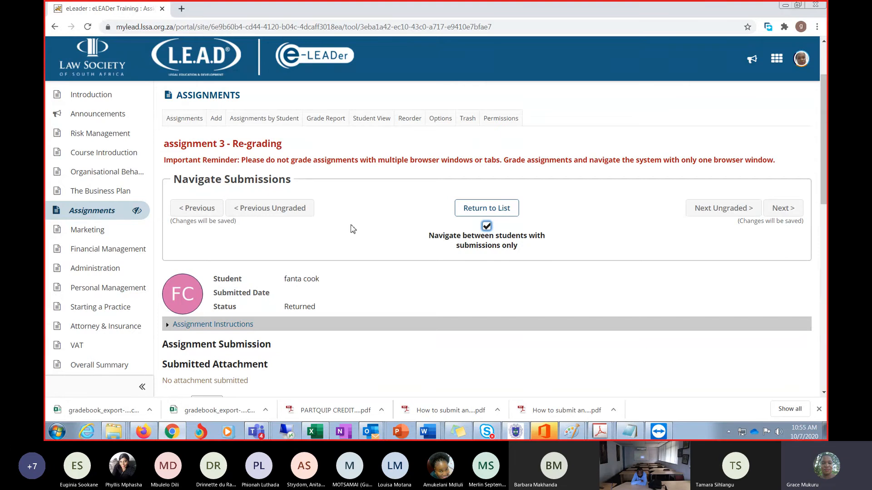
# Return to the assignments list and check the submission count for assignment 3.
pyautogui.click(91, 218)
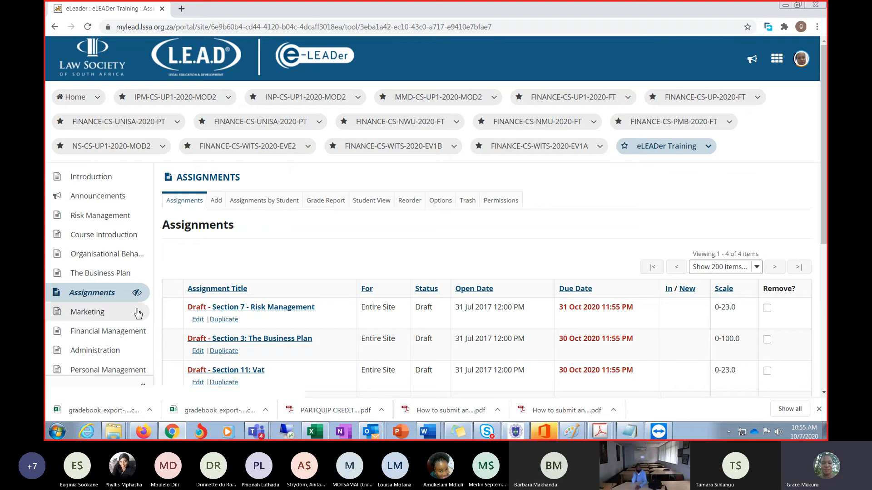
pyautogui.scroll(-2, 78, 314)
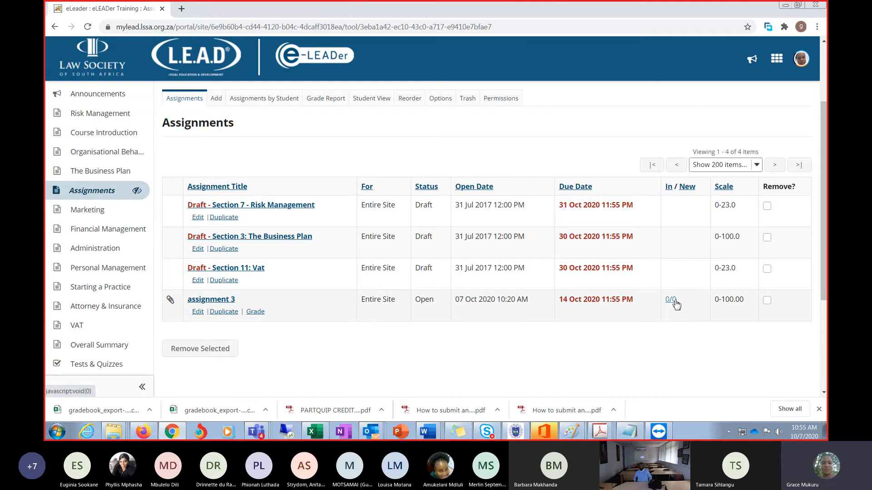
pyautogui.scroll(-4, 93, 288)
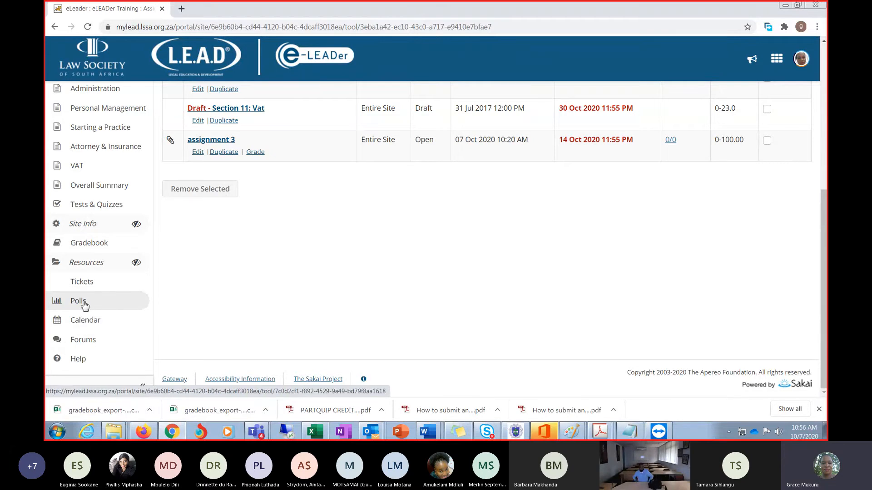
# Open the site's Polls and view the voting page of the existing preferred webinar session poll.
pyautogui.click(84, 304)
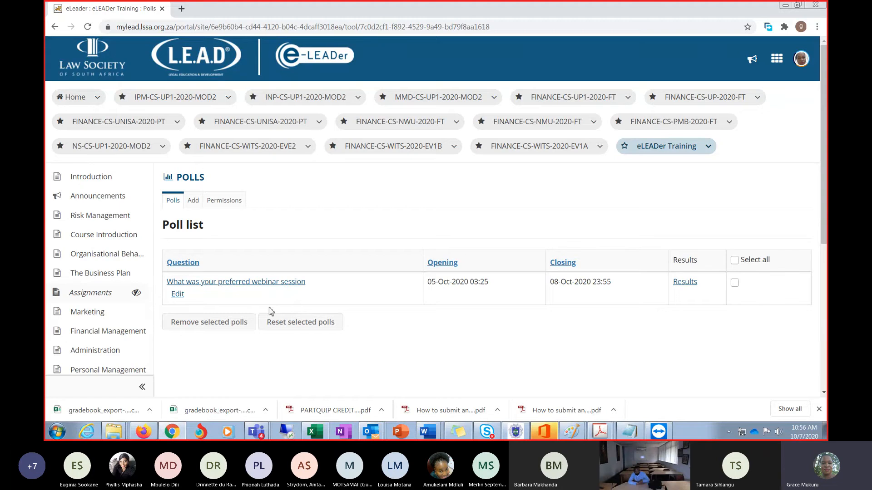
pyautogui.click(259, 284)
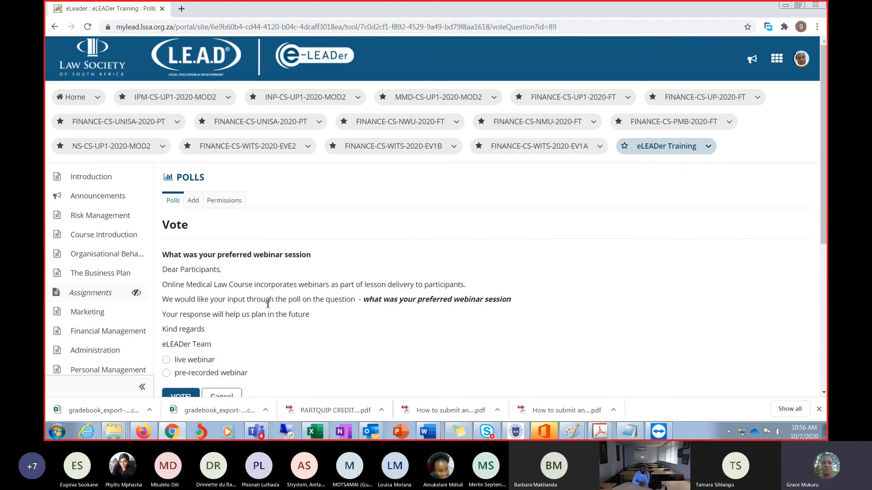
pyautogui.scroll(-1, 281, 314)
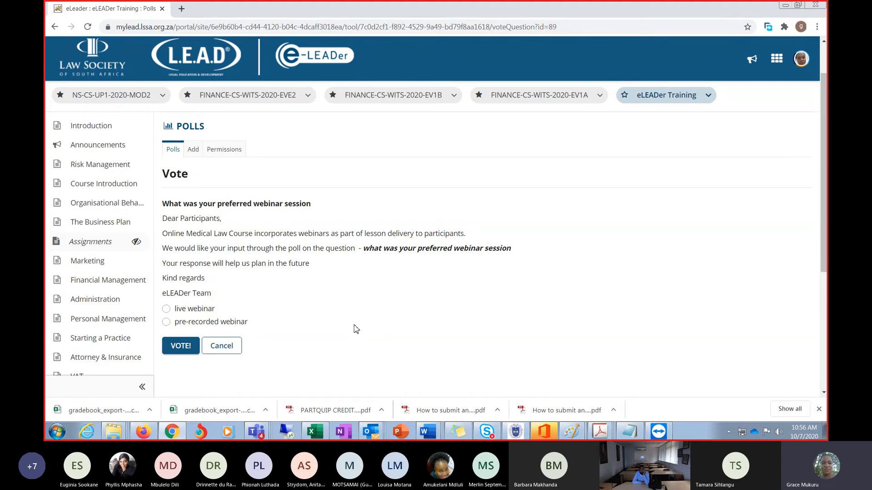
# Start a new poll with the question "What was your preferred webinar session".
pyautogui.click(194, 151)
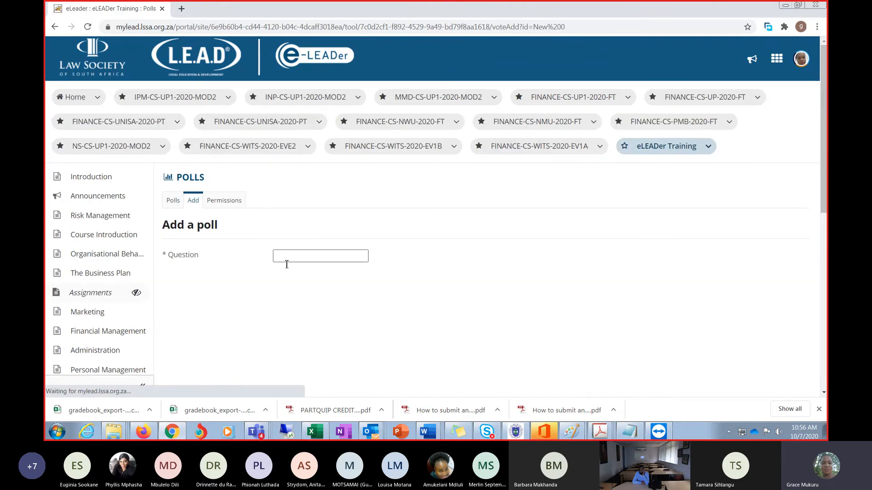
pyautogui.click(299, 253)
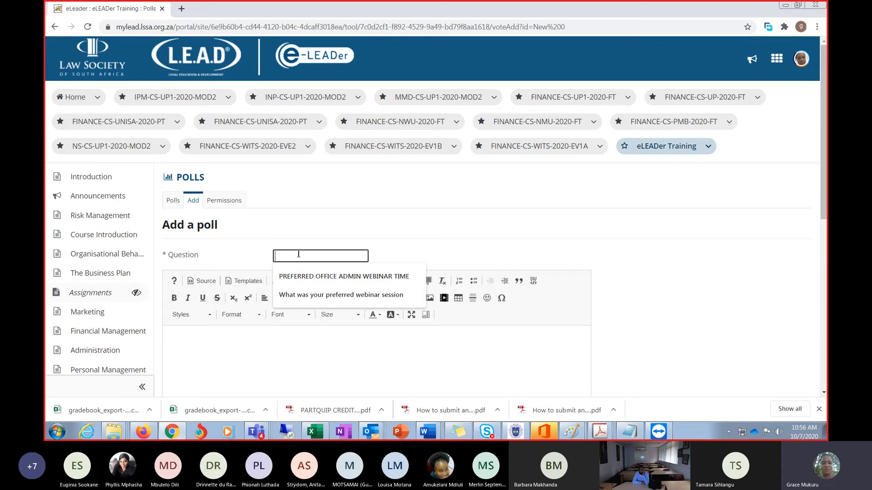
pyautogui.write('wh')
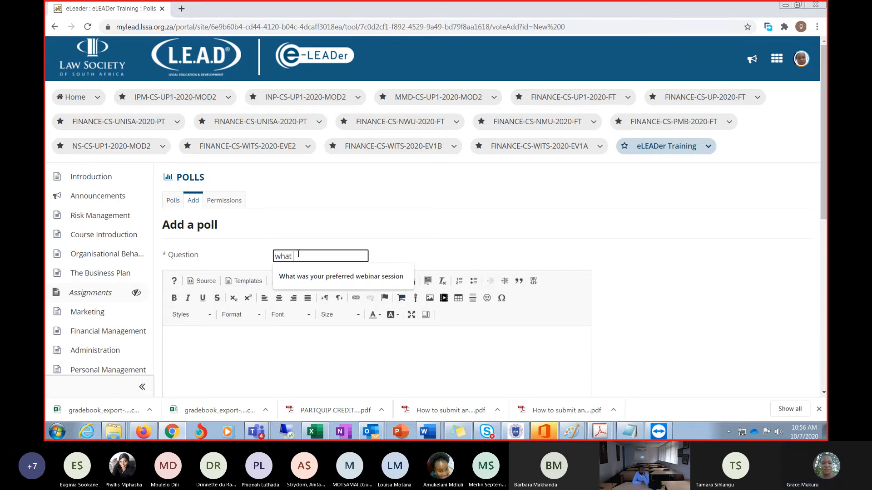
pyautogui.write('at')
pyautogui.click(310, 275)
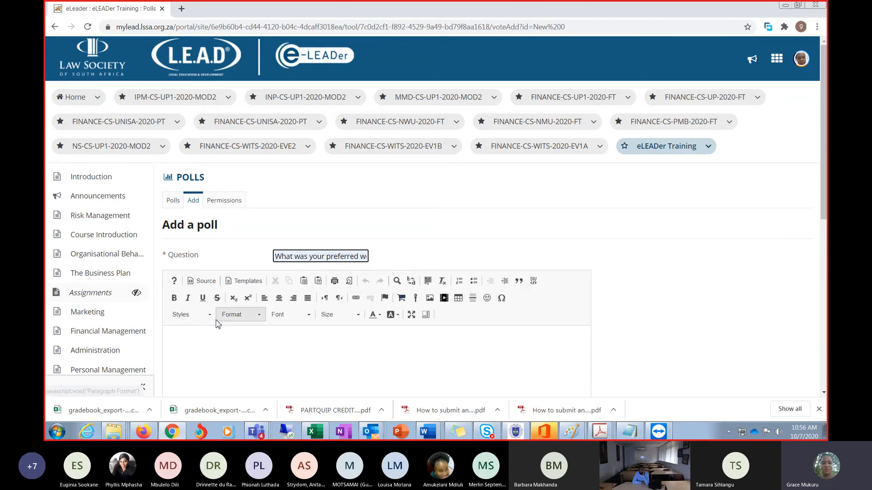
# Fill the new poll's description with two lines of placeholder text.
pyautogui.scroll(-5, 216, 321)
pyautogui.click(183, 131)
pyautogui.write('jasd')
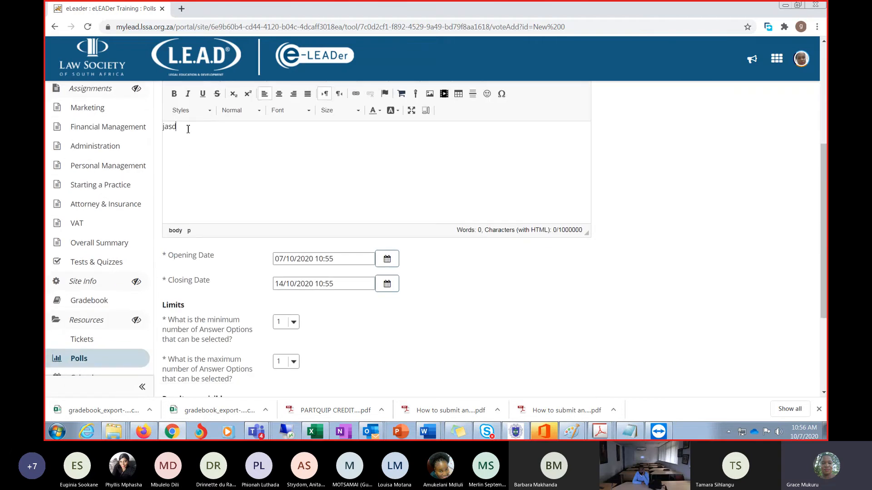
pyautogui.write('ghfnsfsjfhjksdfhjaF')
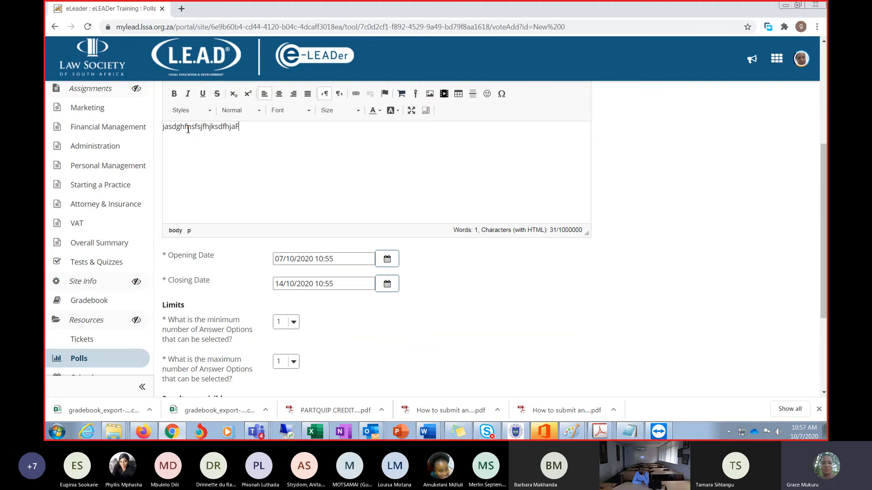
pyautogui.write('NBJFJKBZKDBXBCNNKLXLF')
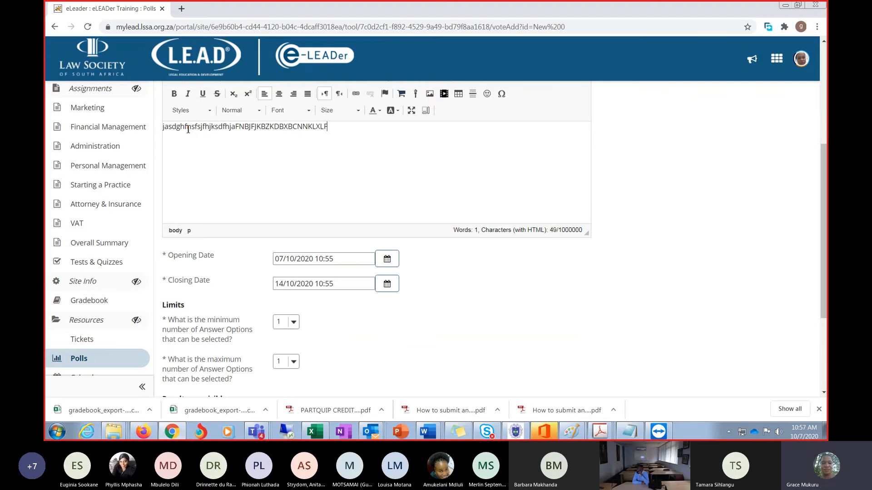
pyautogui.write('SJDNXLKJ')
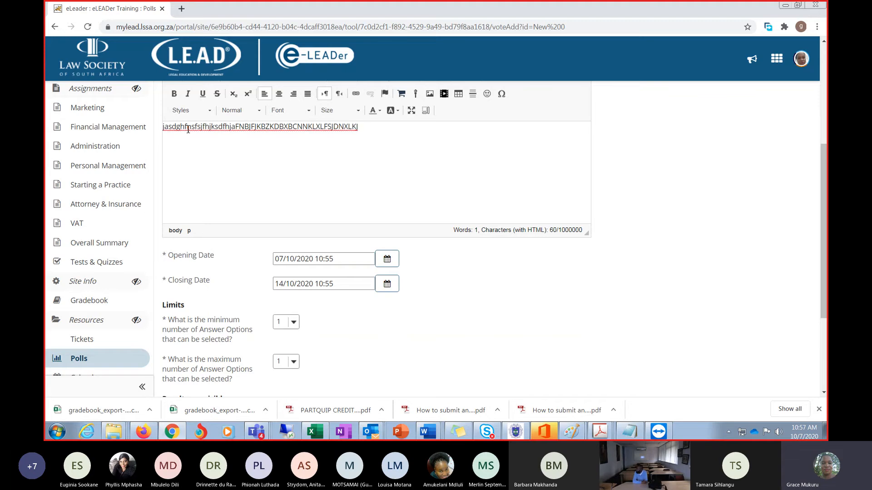
pyautogui.press('Return')
pyautogui.write('NFDSFSKDFKKKKLGNLDLKGFDDNJSDFNJK')
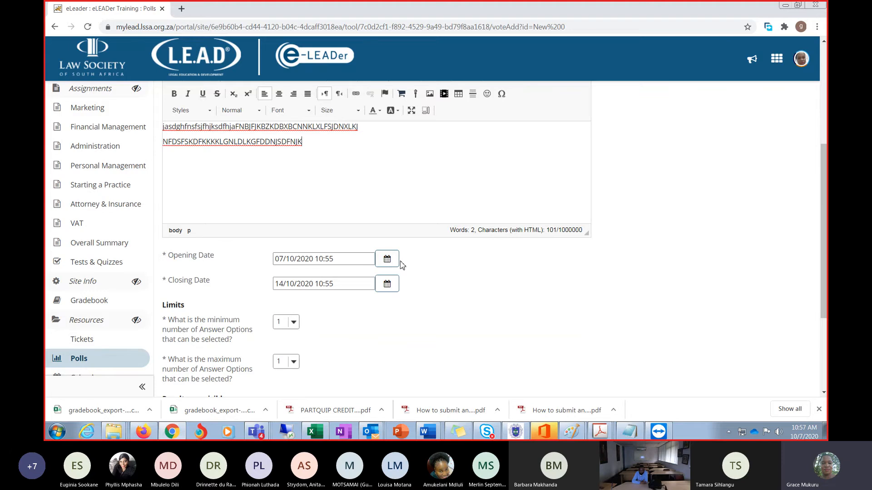
# Make the poll results visible to participants who have voted or after the closing date, and save the poll to add answer options.
pyautogui.scroll(-1, 410, 284)
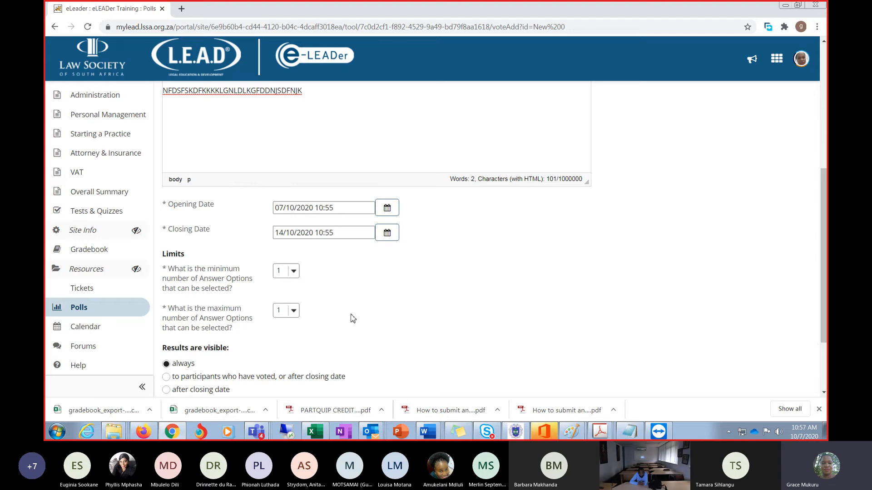
pyautogui.scroll(-2, 353, 317)
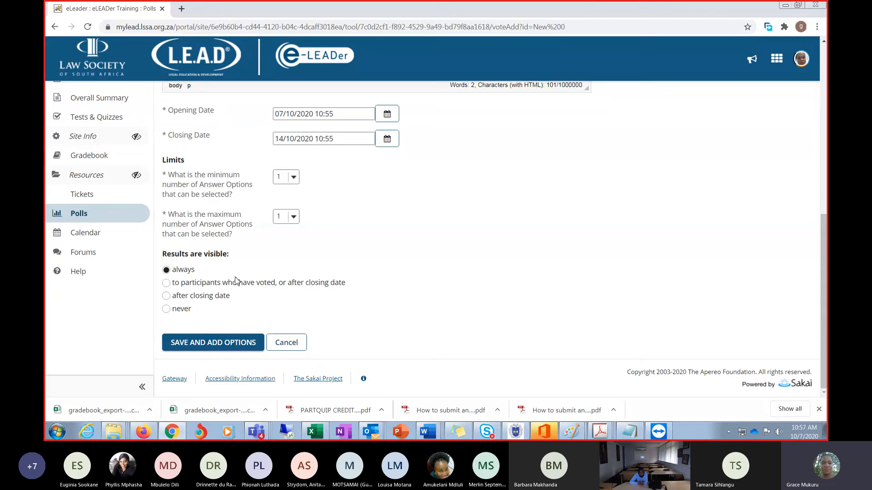
pyautogui.click(166, 283)
pyautogui.click(213, 345)
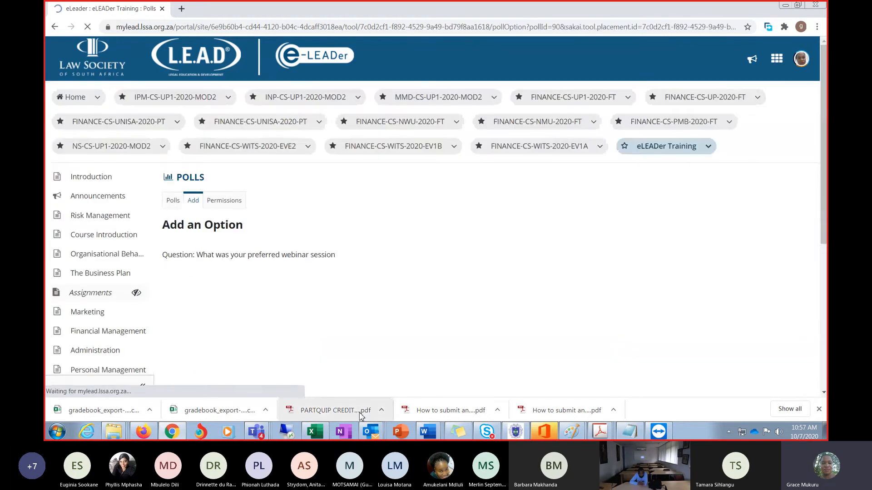
# Enter "PRECORDERED" as the first answer option and save it, continuing to another option.
pyautogui.scroll(-3, 228, 313)
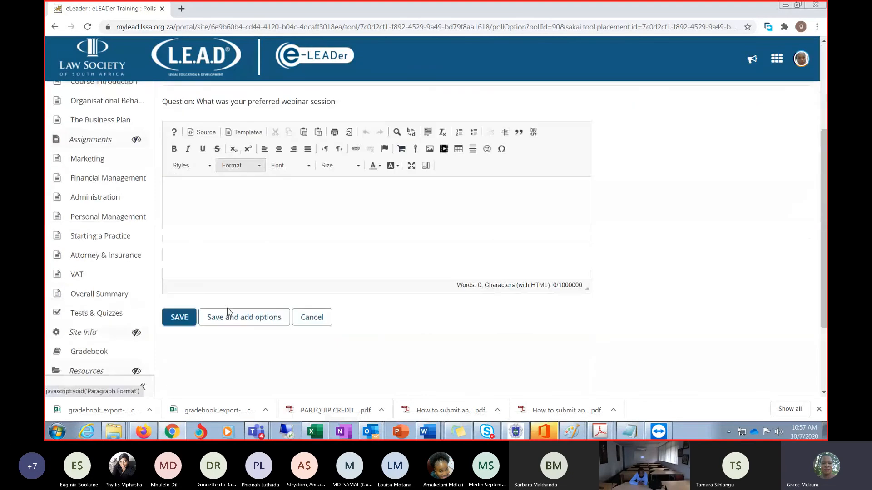
pyautogui.click(188, 198)
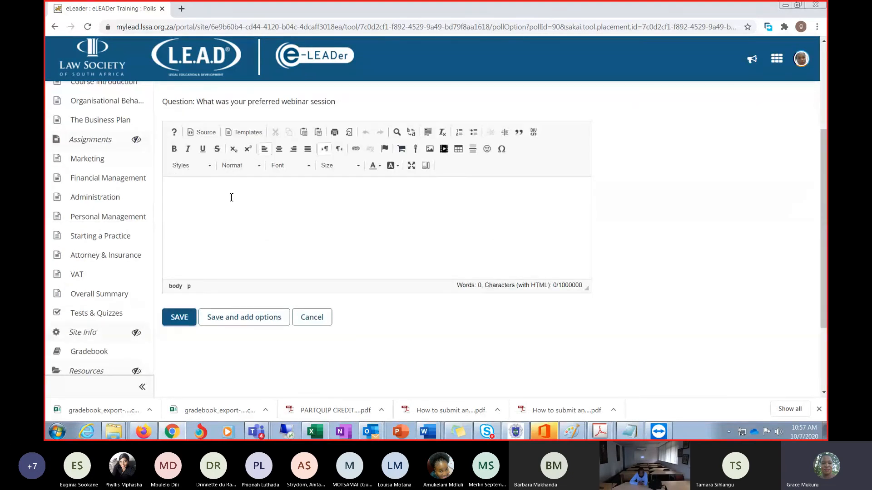
pyautogui.write('PRECOR')
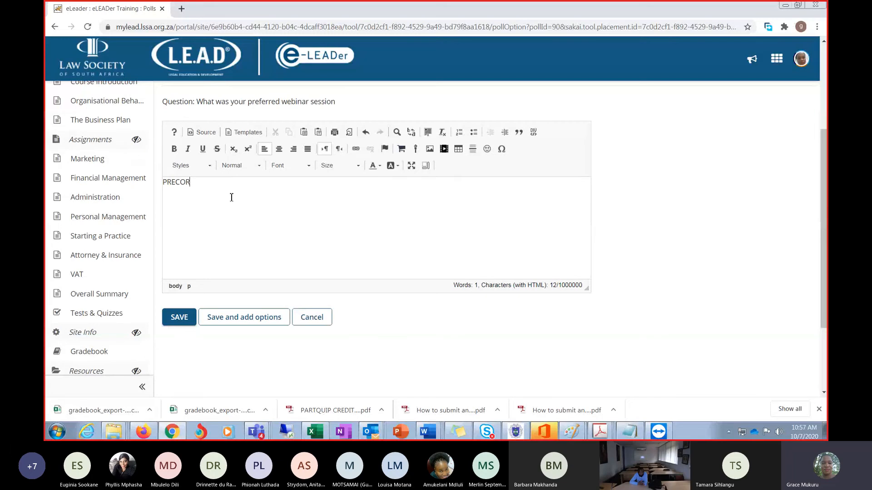
pyautogui.write('DERED')
pyautogui.click(245, 323)
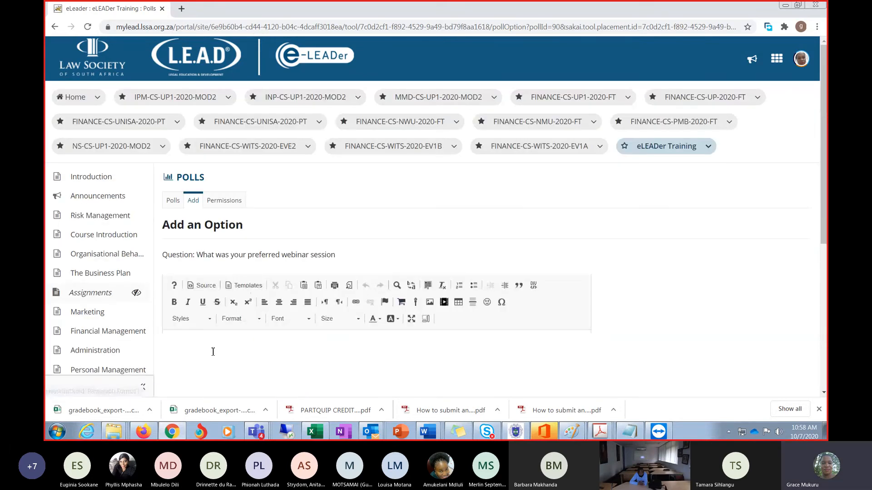
# Enter "LIVE WEBINAR" as the second answer option and save it, continuing to another option.
pyautogui.scroll(-3, 212, 351)
pyautogui.scroll(-1, 212, 351)
pyautogui.scroll(2, 245, 245)
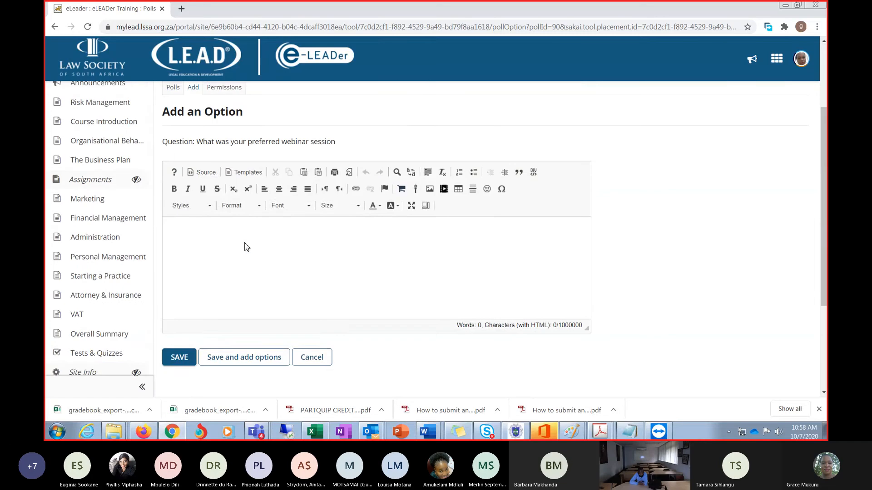
pyautogui.click(202, 239)
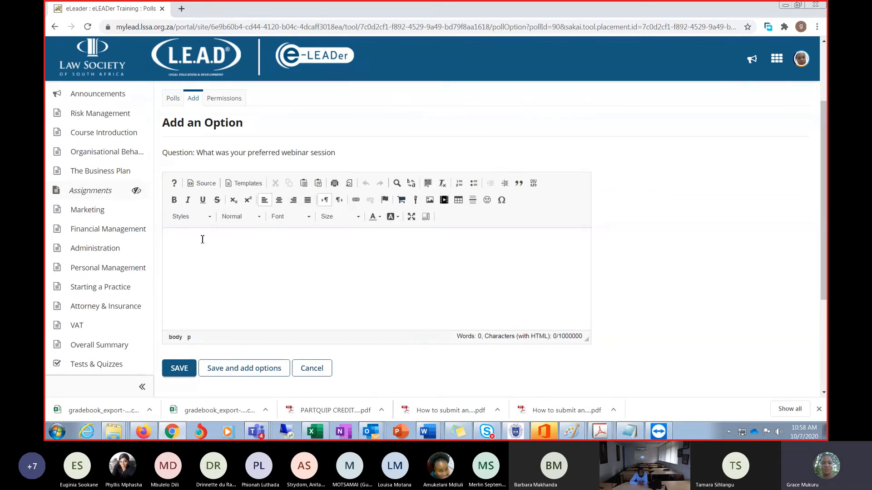
pyautogui.write('LIVE WEB')
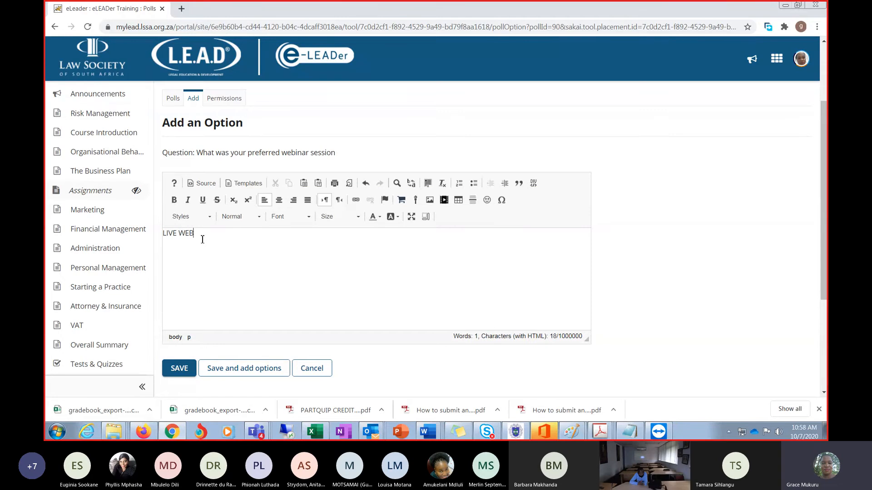
pyautogui.write('INAR')
pyautogui.click(232, 371)
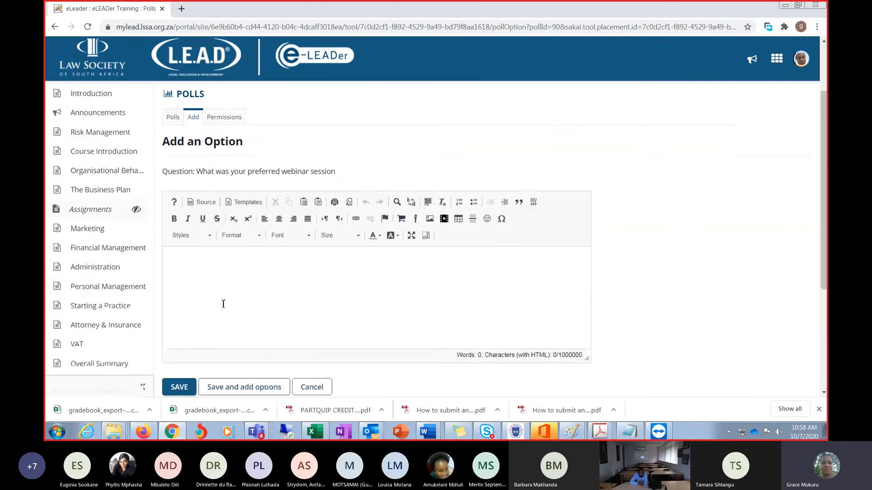
# Enter "WE DON FNFHJBJ" as the third answer option and save it without adding more options.
pyautogui.write('WE DO')
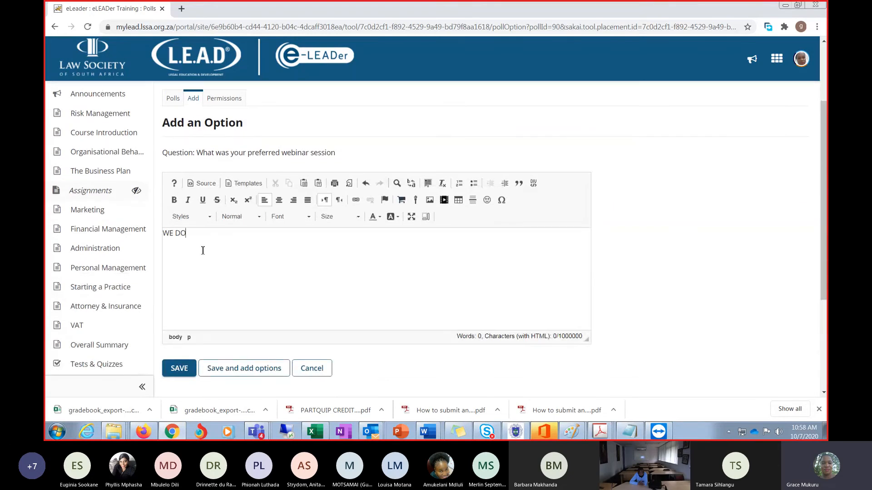
pyautogui.write('N FNFHJBJ')
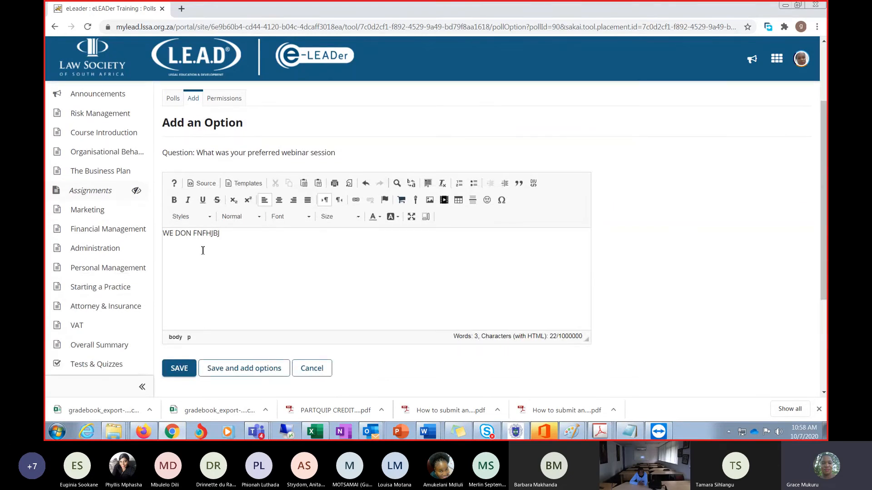
pyautogui.click(179, 369)
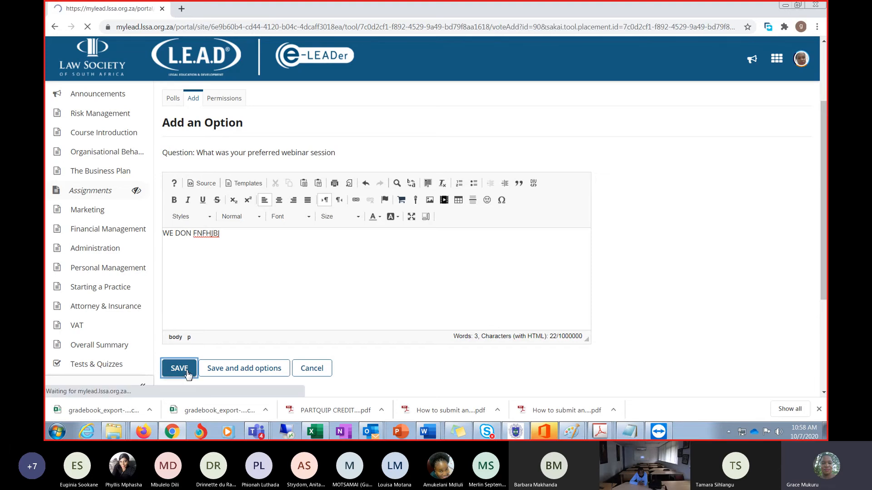
# Save the webinar session poll with its three answer options and return to the poll list.
pyautogui.scroll(-5, 493, 300)
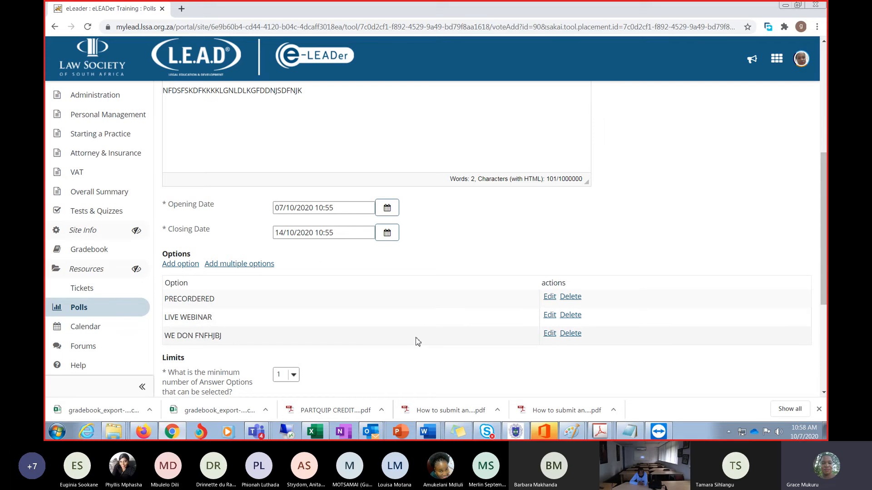
pyautogui.scroll(-3, 423, 342)
pyautogui.scroll(-1, 409, 354)
pyautogui.click(179, 345)
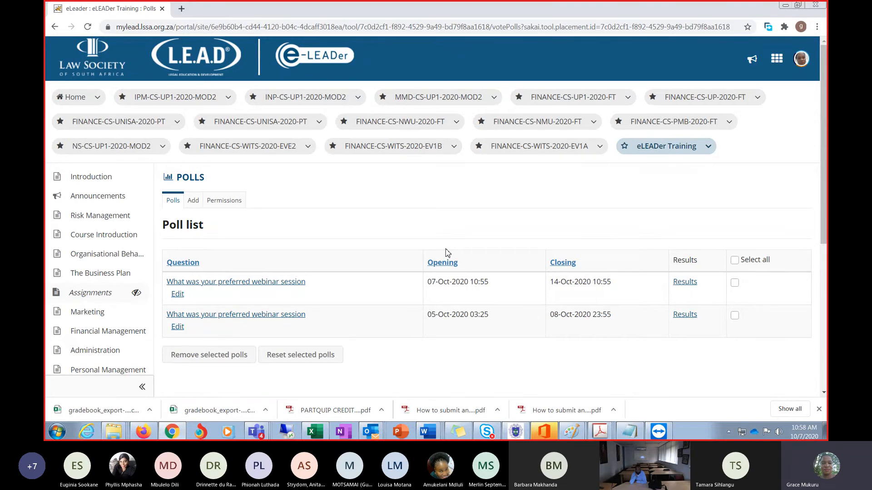
# View the voting results of the webinar session poll opening 05-Oct-2020, and return to the poll list.
pyautogui.click(681, 317)
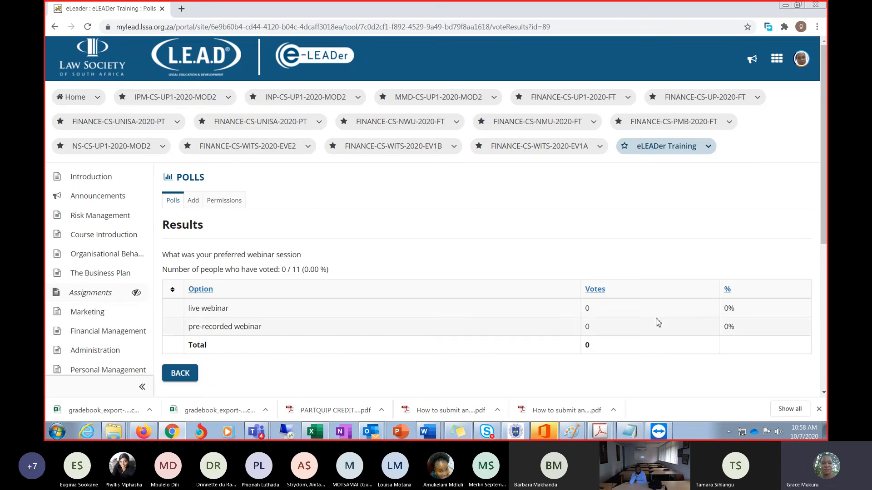
pyautogui.click(193, 178)
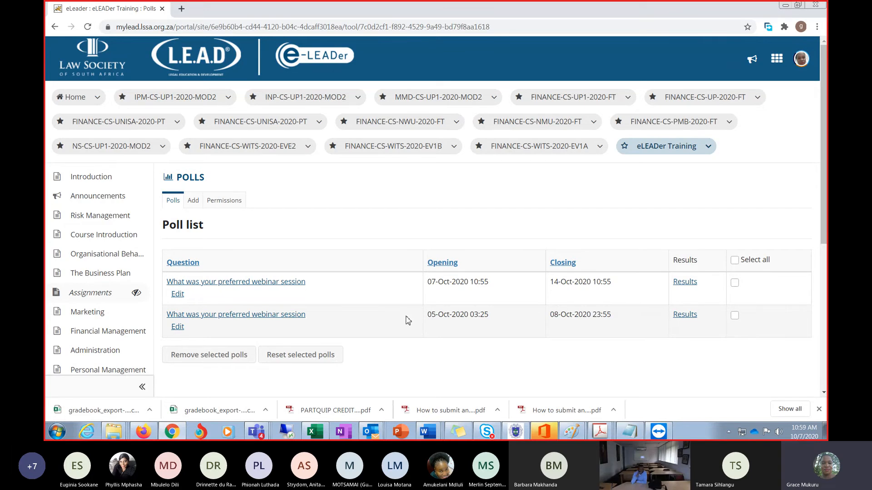
# Open the Forums tool of the eLEADer Training site to view its forum and discussion topic.
pyautogui.scroll(-5, 86, 301)
pyautogui.scroll(-2, 91, 302)
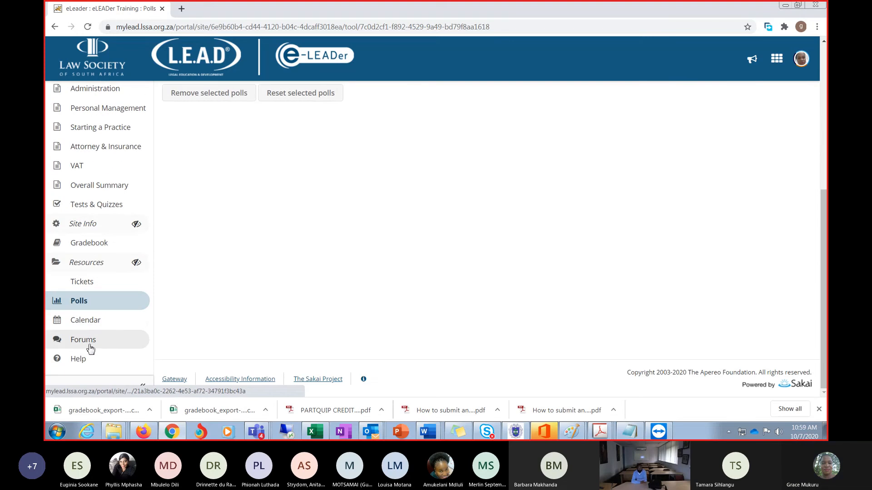
pyautogui.click(85, 343)
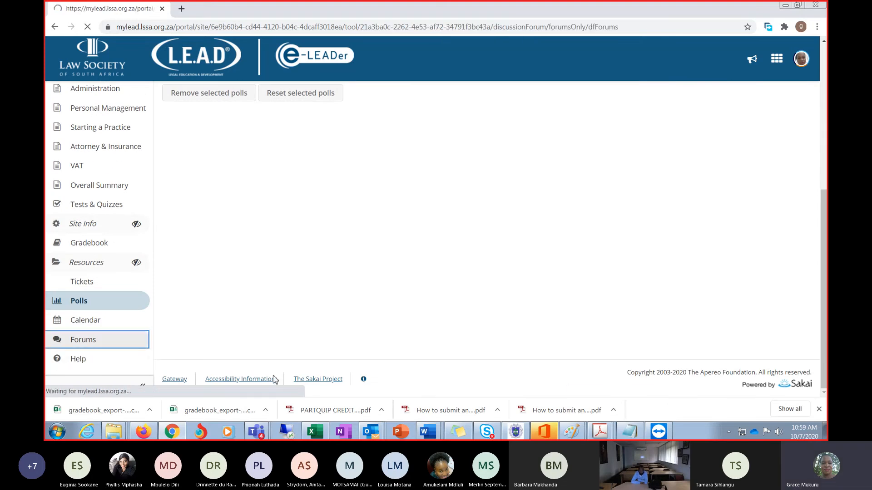
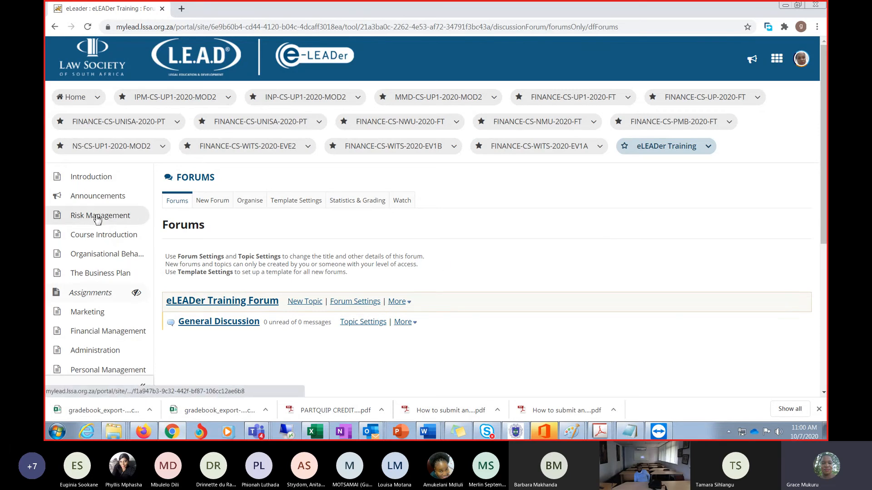
# Look through the site's tools and open Assignments to view the assignment list.
pyautogui.scroll(-3, 97, 222)
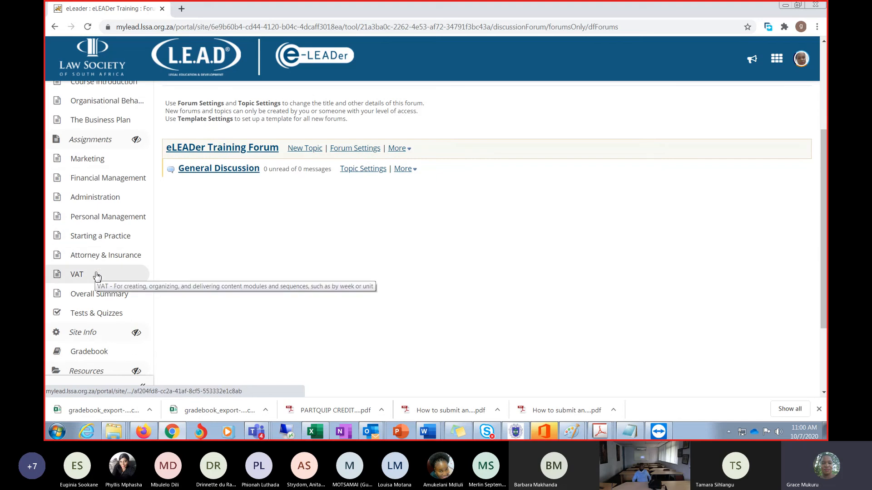
pyautogui.scroll(-2, 97, 277)
pyautogui.scroll(3, 95, 349)
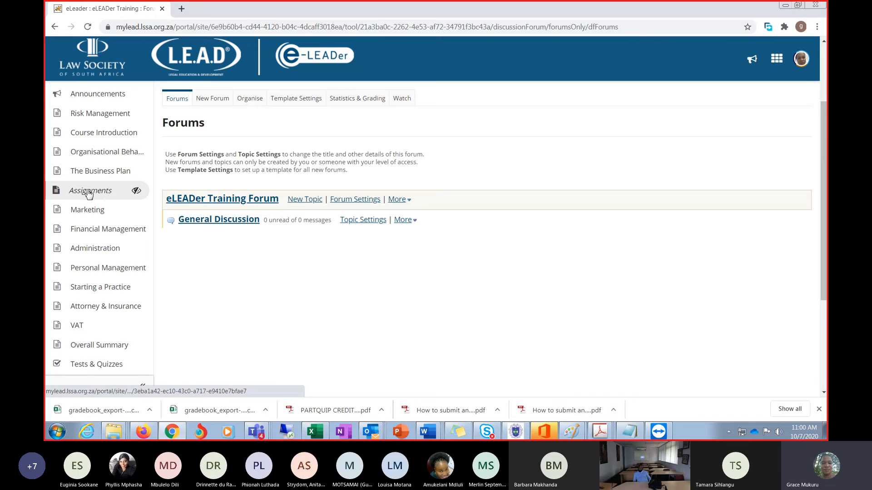
pyautogui.click(89, 192)
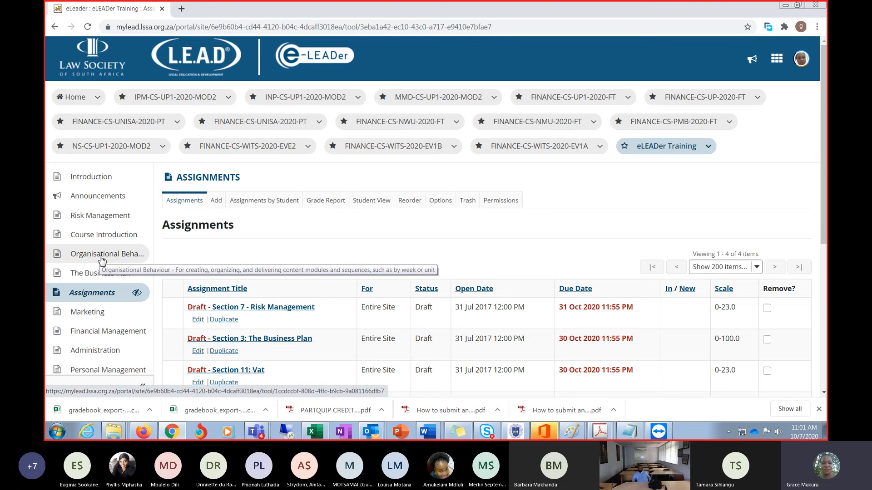
# Open the list of all sites and filter it by "JHB-2020".
pyautogui.click(777, 63)
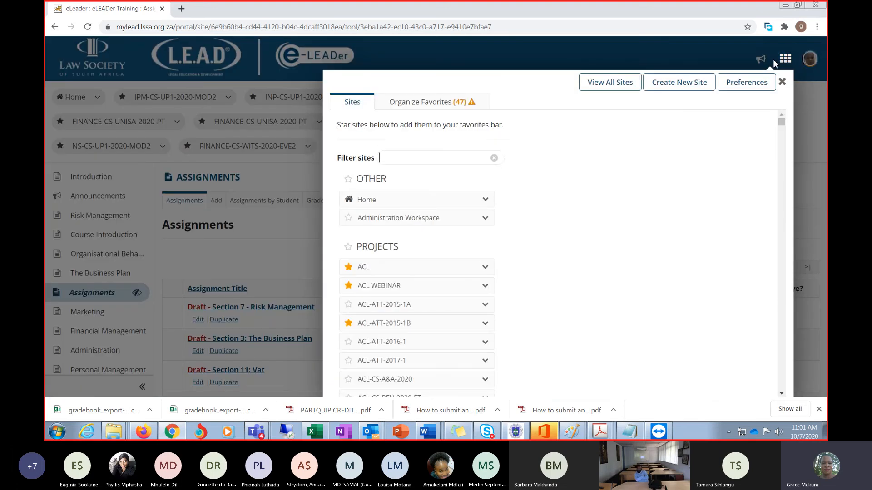
pyautogui.write('J')
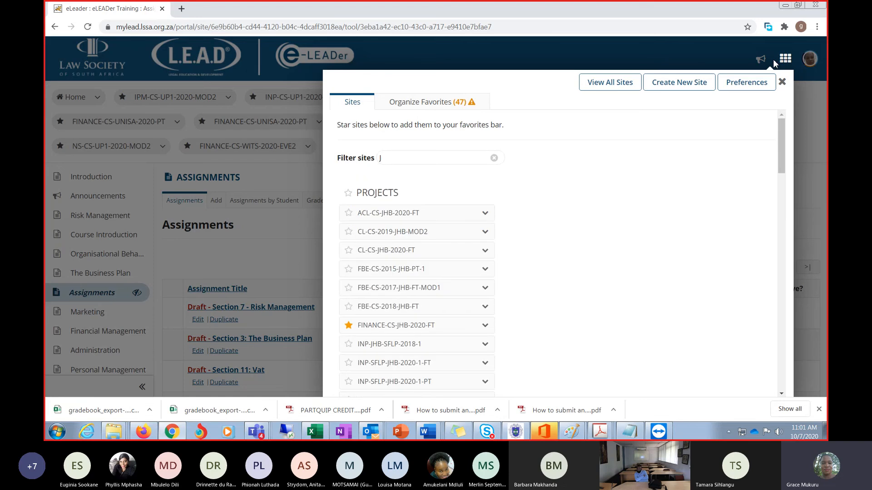
pyautogui.write('H')
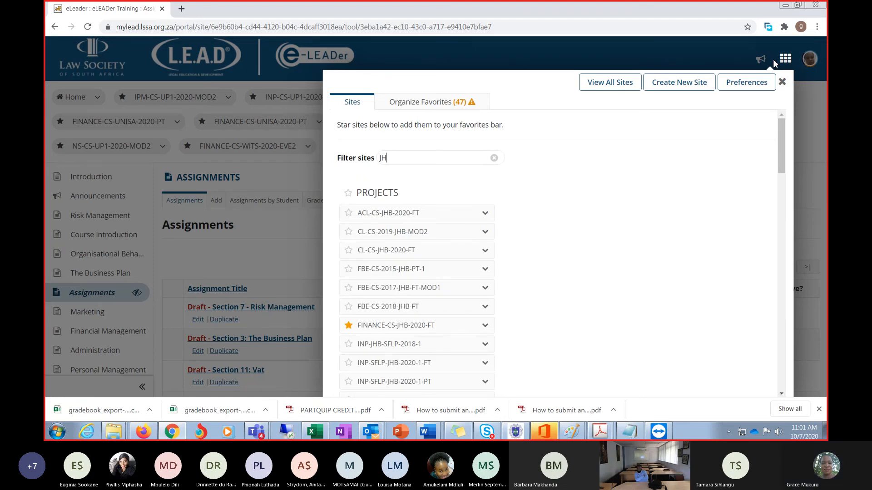
pyautogui.write('B-2020')
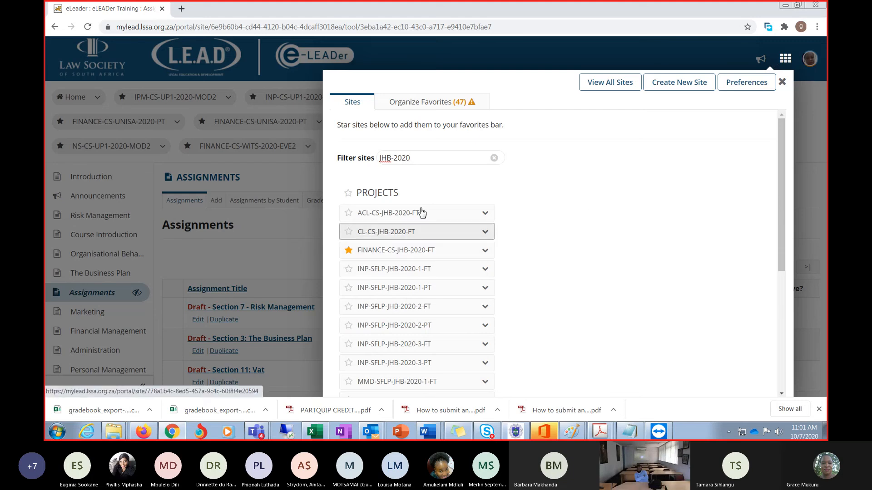
# Replace the site filter with "JHB-SFLP" and open the JHB-SFLP-2019-1-FT site.
pyautogui.moveTo(416, 159); pyautogui.dragTo(367, 159)
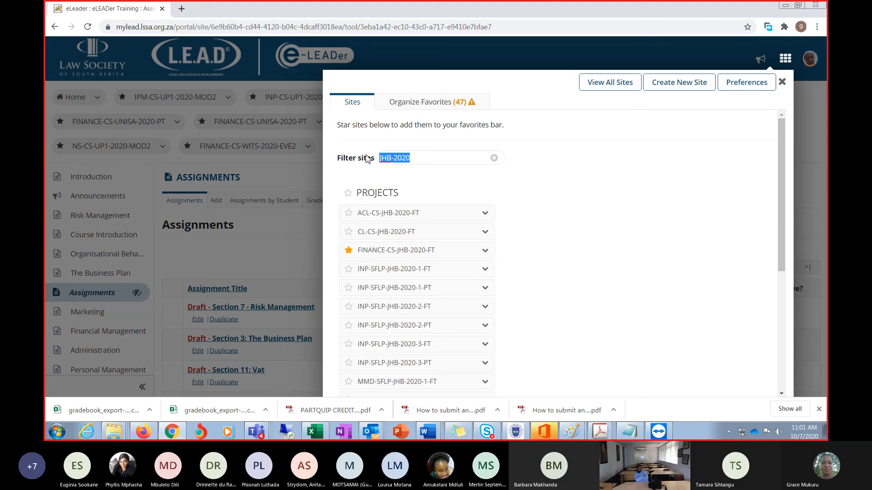
pyautogui.write('JHB')
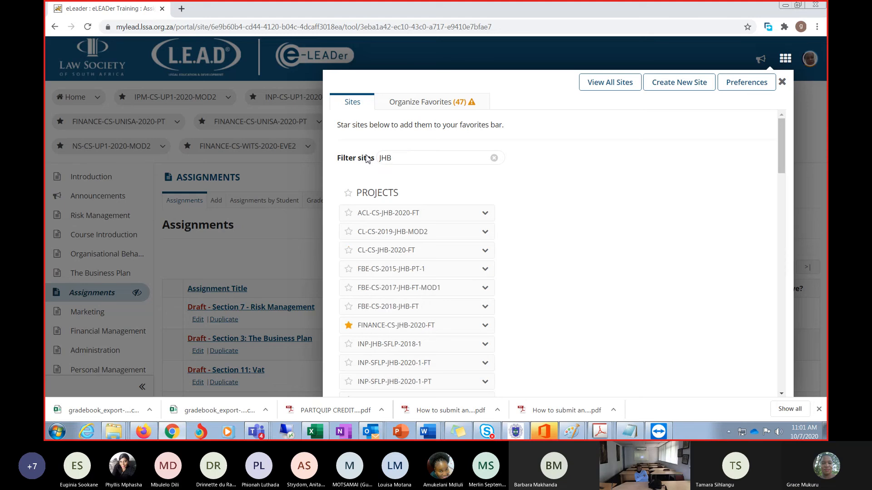
pyautogui.write('-SFLP')
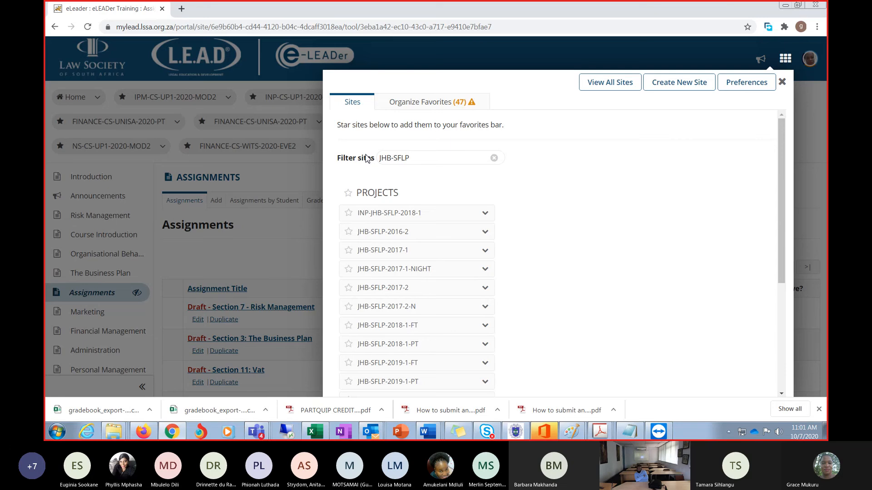
pyautogui.click(400, 366)
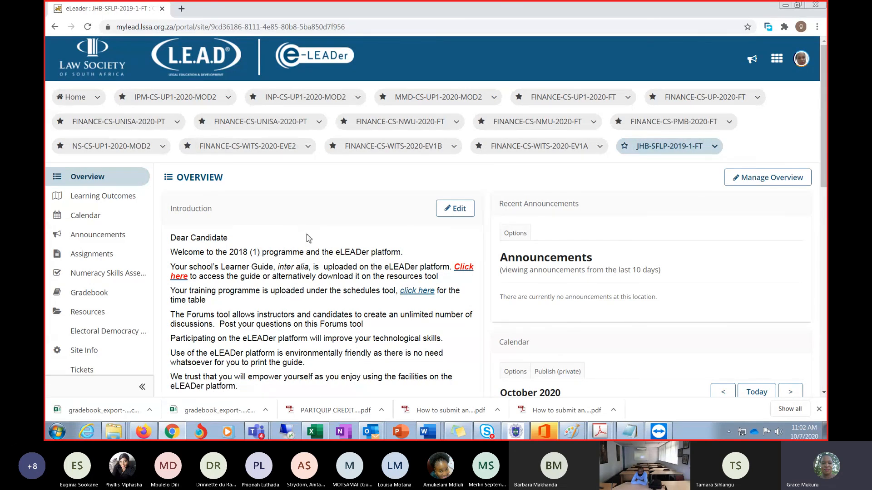
# Examine the programme year "2018 (1)" in the overview's welcome text, and reload the Overview page.
pyautogui.scroll(-1, 331, 270)
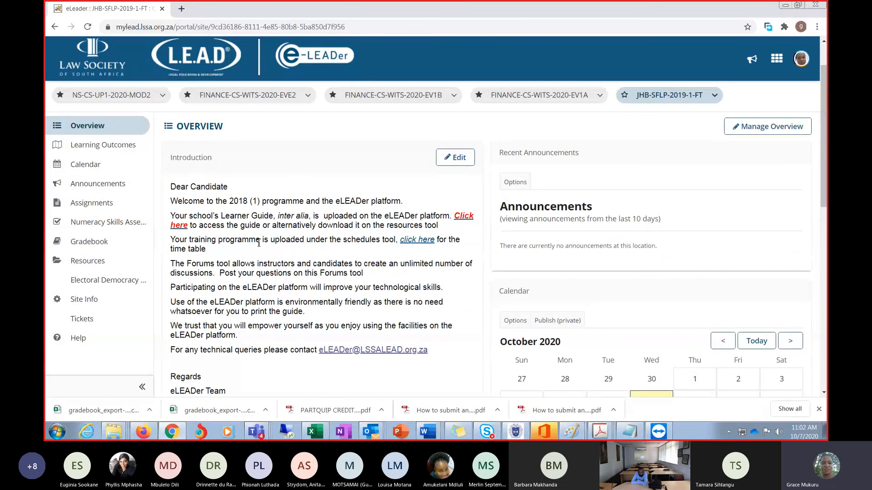
pyautogui.moveTo(229, 202); pyautogui.dragTo(260, 202)
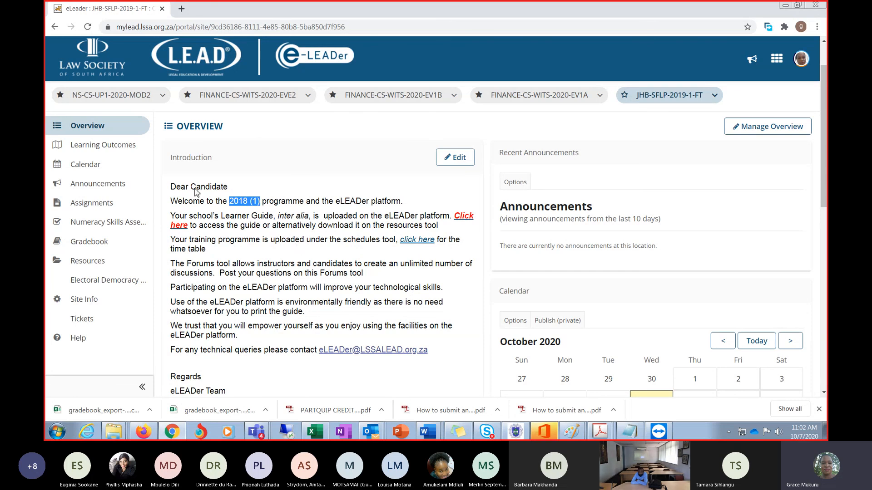
pyautogui.click(84, 126)
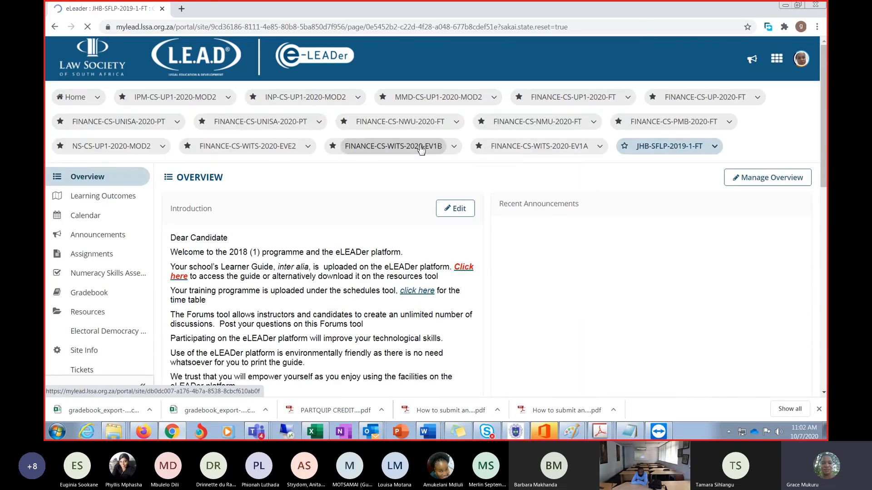
# Open the Introduction text for editing, review its description editor and display options, and cancel without changes.
pyautogui.click(454, 208)
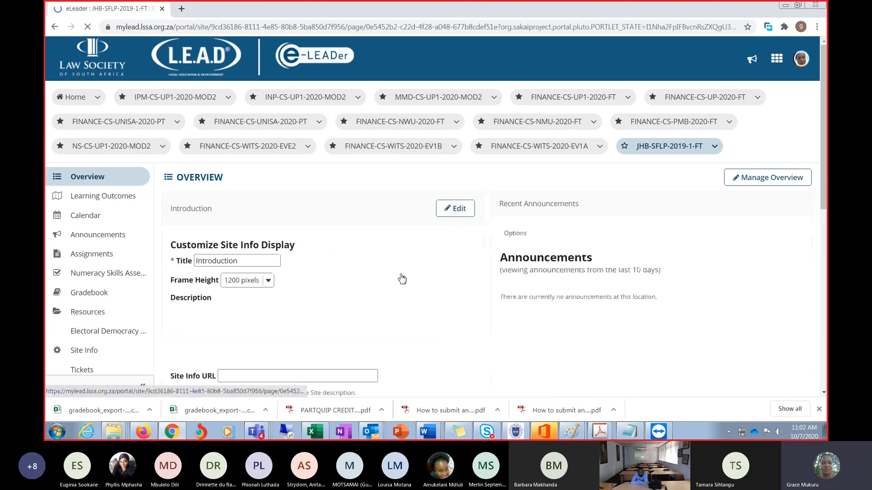
pyautogui.scroll(-4, 399, 278)
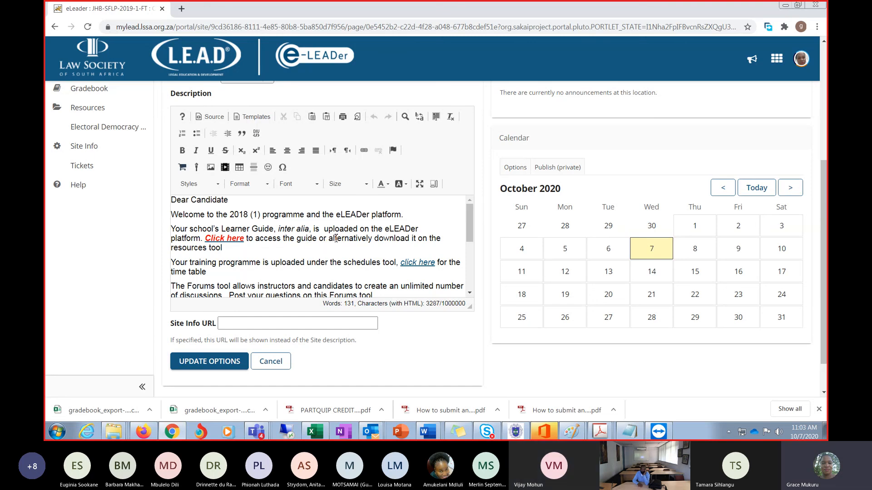
pyautogui.scroll(2, 323, 240)
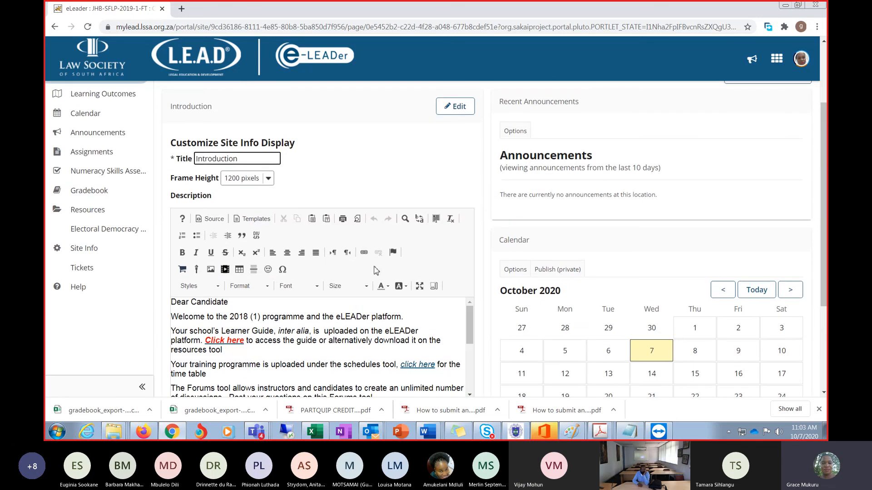
pyautogui.scroll(-3, 383, 276)
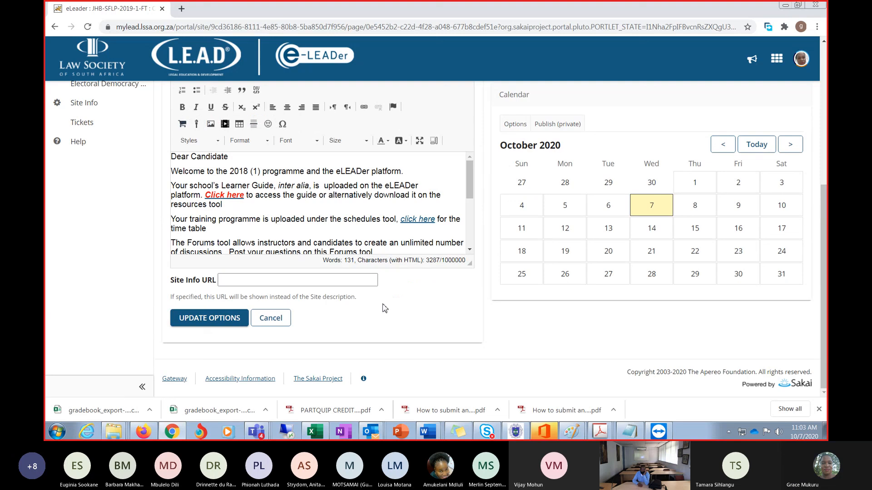
pyautogui.click(286, 323)
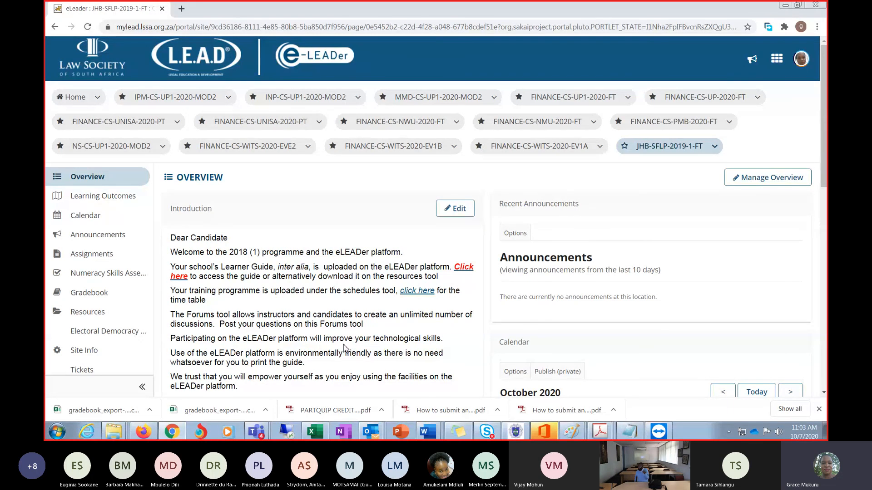
# Filter the list of all sites by "TRAINING" and open the eLEADer Training site.
pyautogui.click(778, 60)
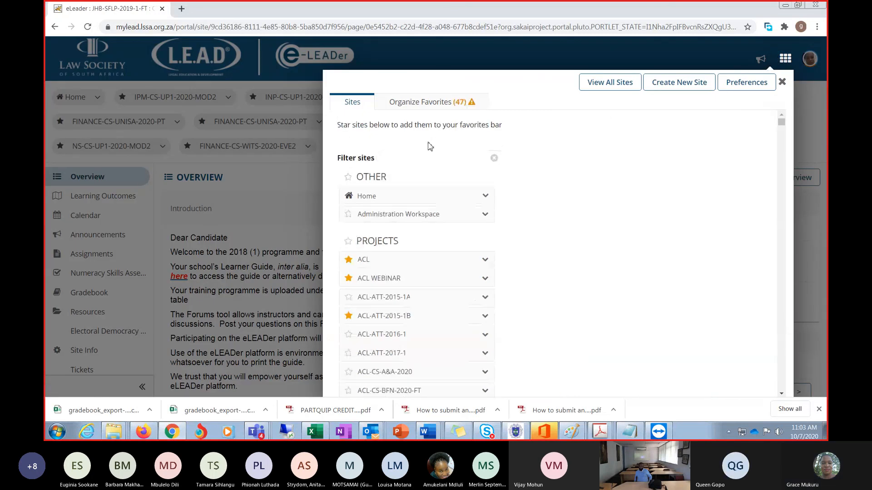
pyautogui.write('TRAINI')
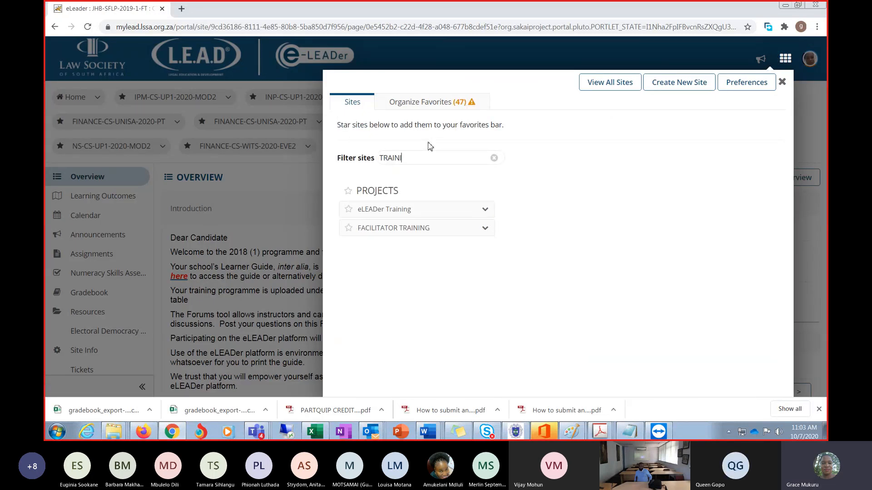
pyautogui.write('NG')
pyautogui.click(385, 212)
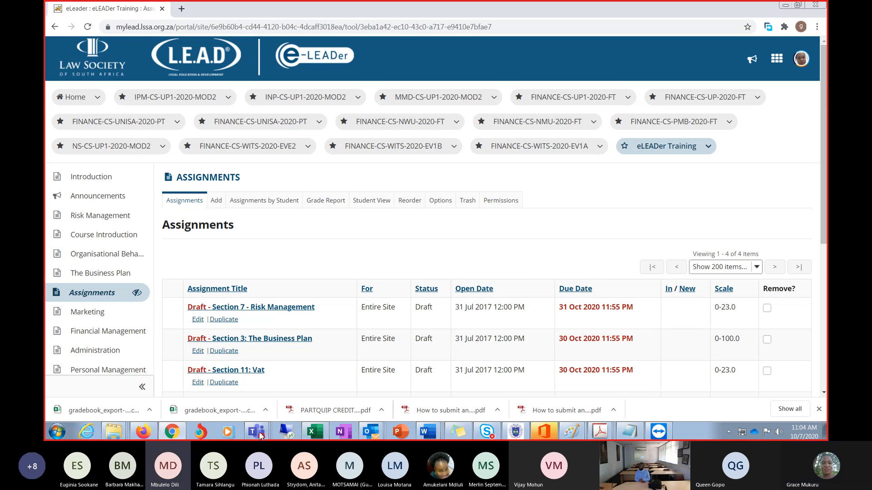
# Switch to the Microsoft Teams meeting window and open its additional actions to access the recording control.
pyautogui.moveTo(257, 431)
pyautogui.click(238, 411)
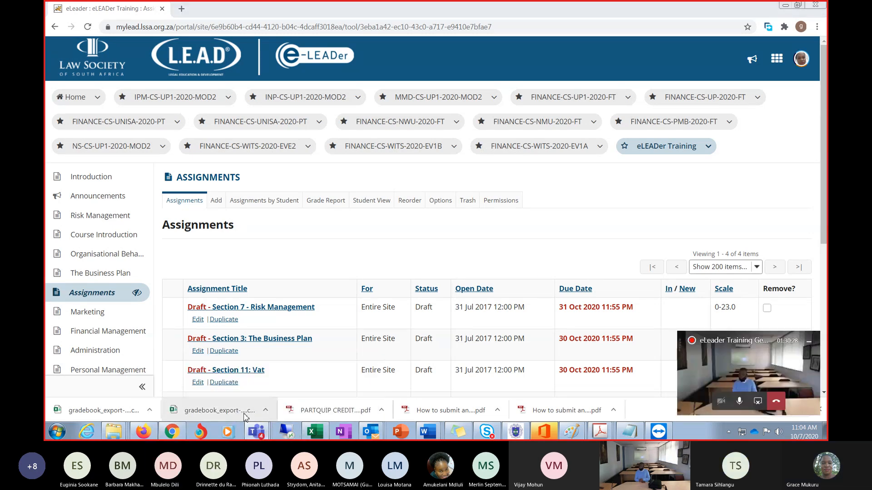
pyautogui.click(766, 373)
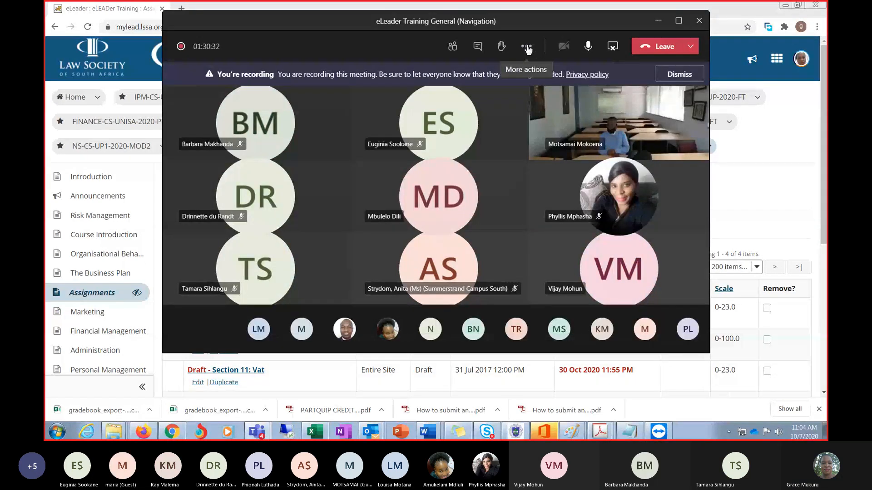
pyautogui.click(526, 46)
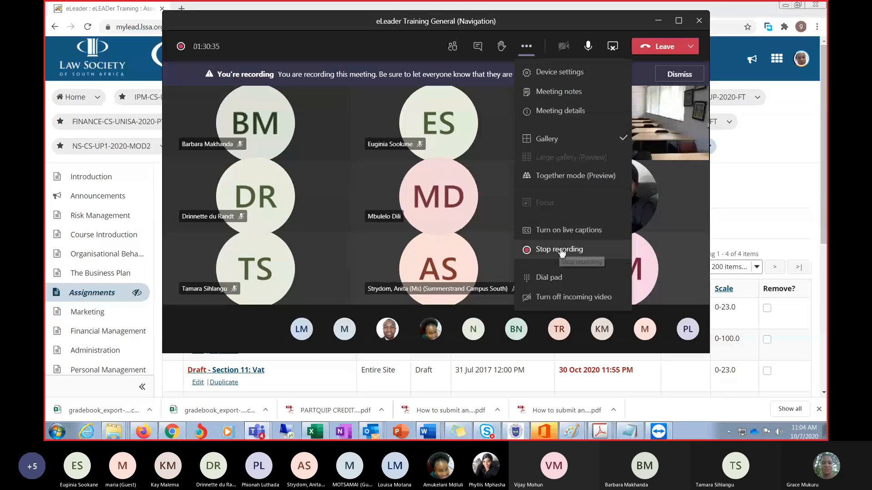